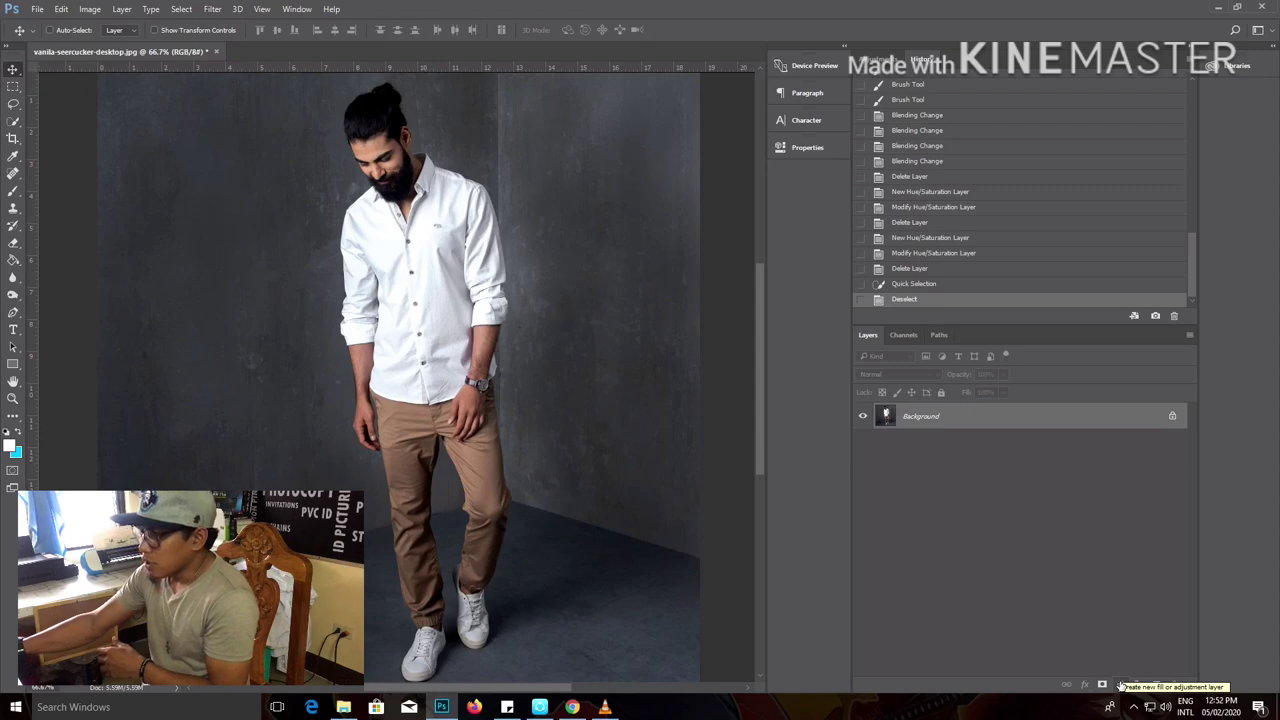
- Try a Hue/Saturation adjustment layer on the whole photo with hue -6, saturation +49 and lightness +9
{"action": "left_click", "coordinate": [1122, 691]}
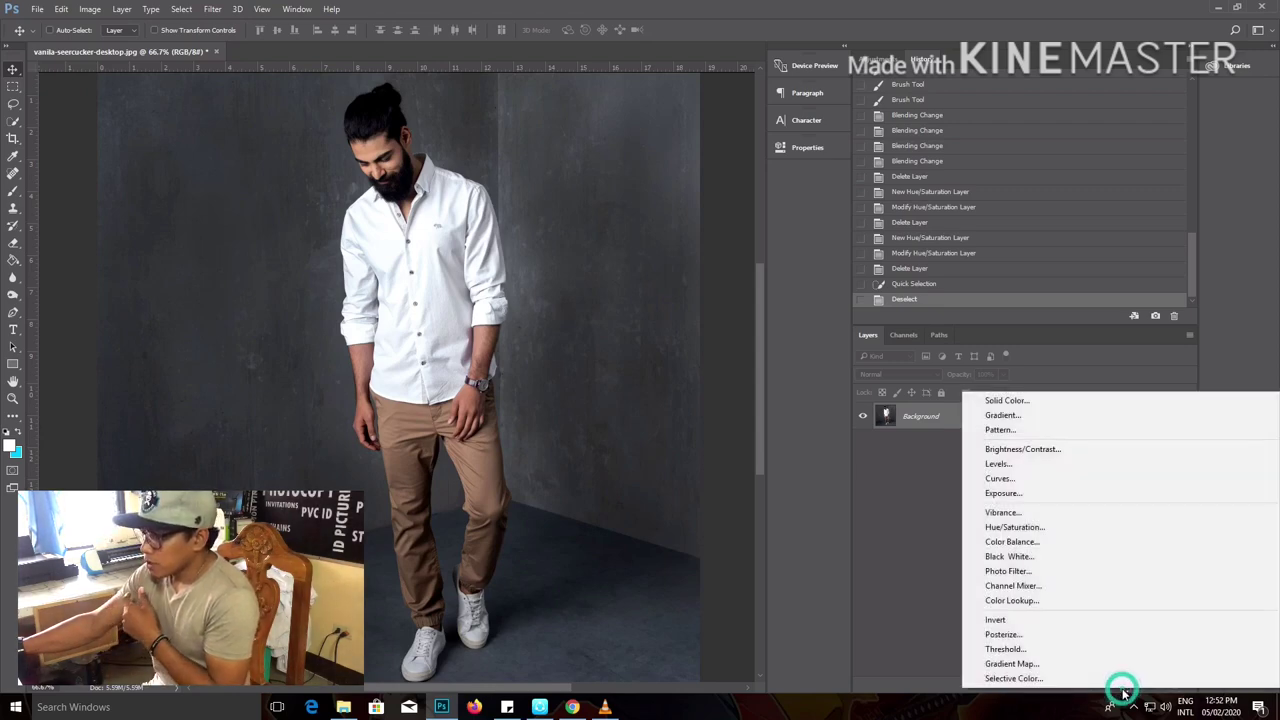
{"action": "left_click", "coordinate": [1062, 531]}
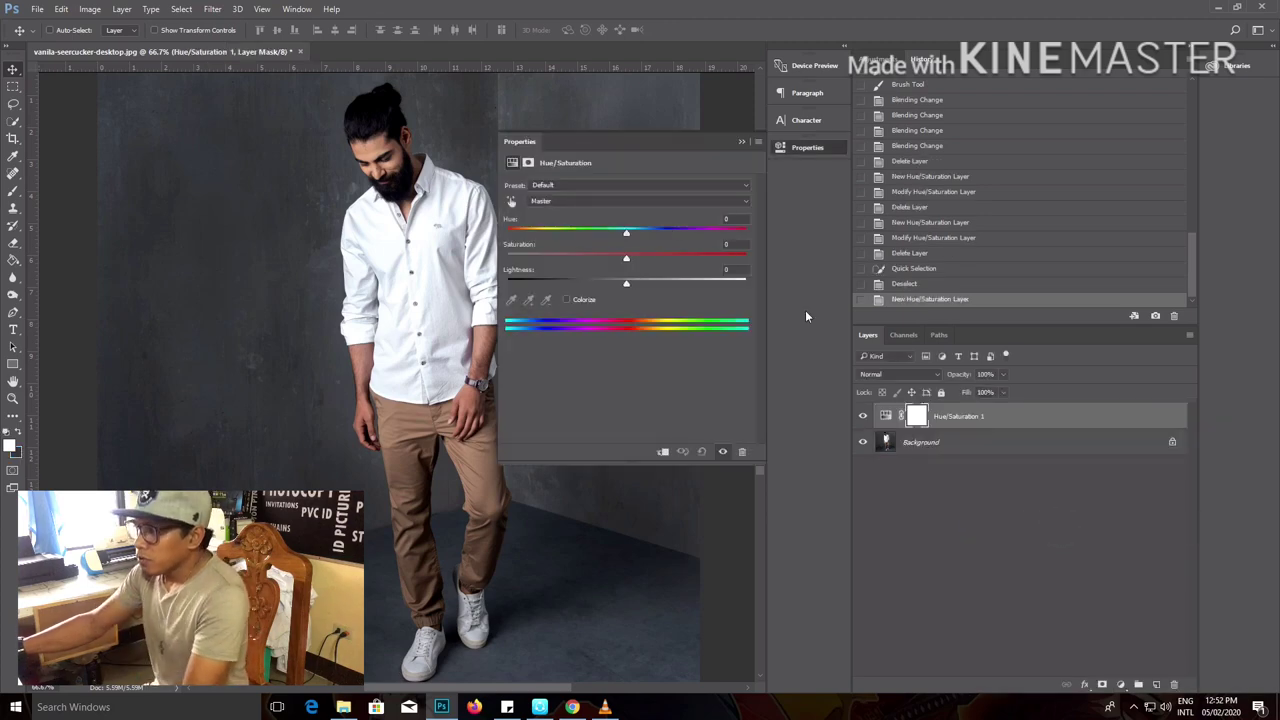
{"action": "left_click_drag", "start_coordinate": [630, 235], "coordinate": [637, 282]}
{"action": "left_click_drag", "start_coordinate": [675, 232], "coordinate": [599, 235]}
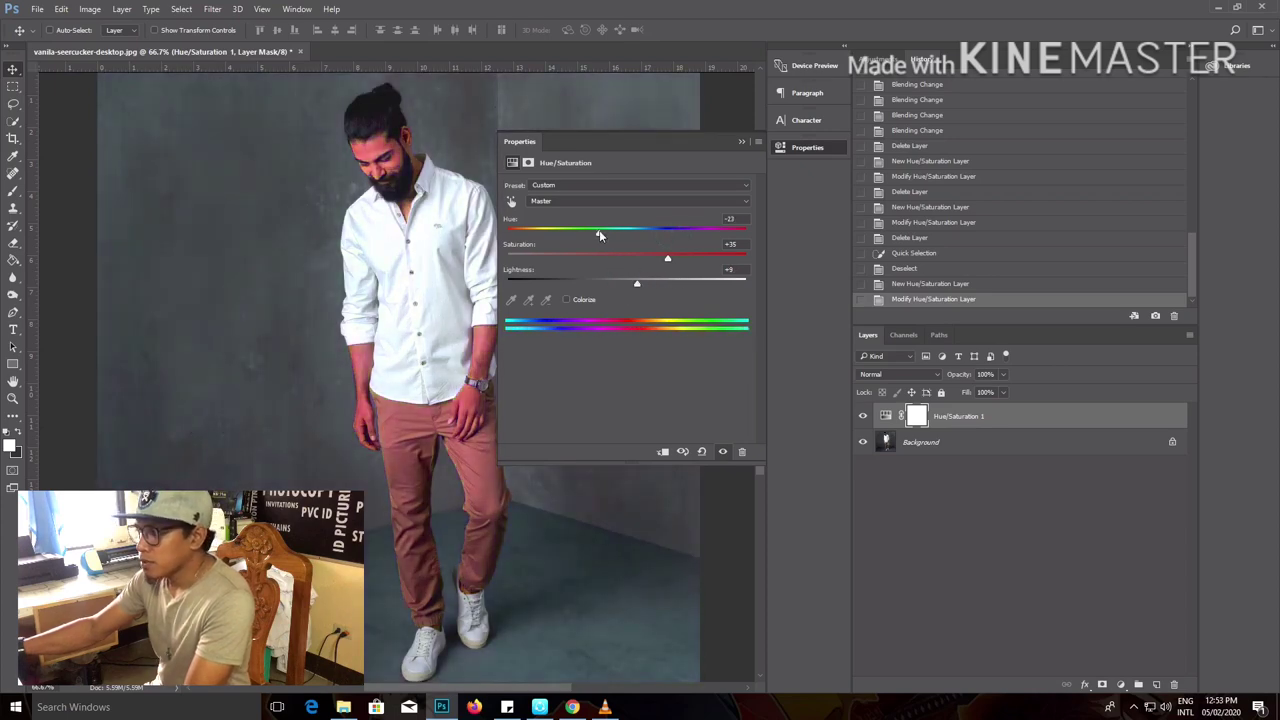
{"action": "mouse_move", "coordinate": [668, 261]}
{"action": "left_mouse_down"}
{"action": "mouse_move", "coordinate": [604, 257]}
{"action": "mouse_move", "coordinate": [598, 232]}
{"action": "mouse_move", "coordinate": [665, 237]}
{"action": "left_mouse_up"}
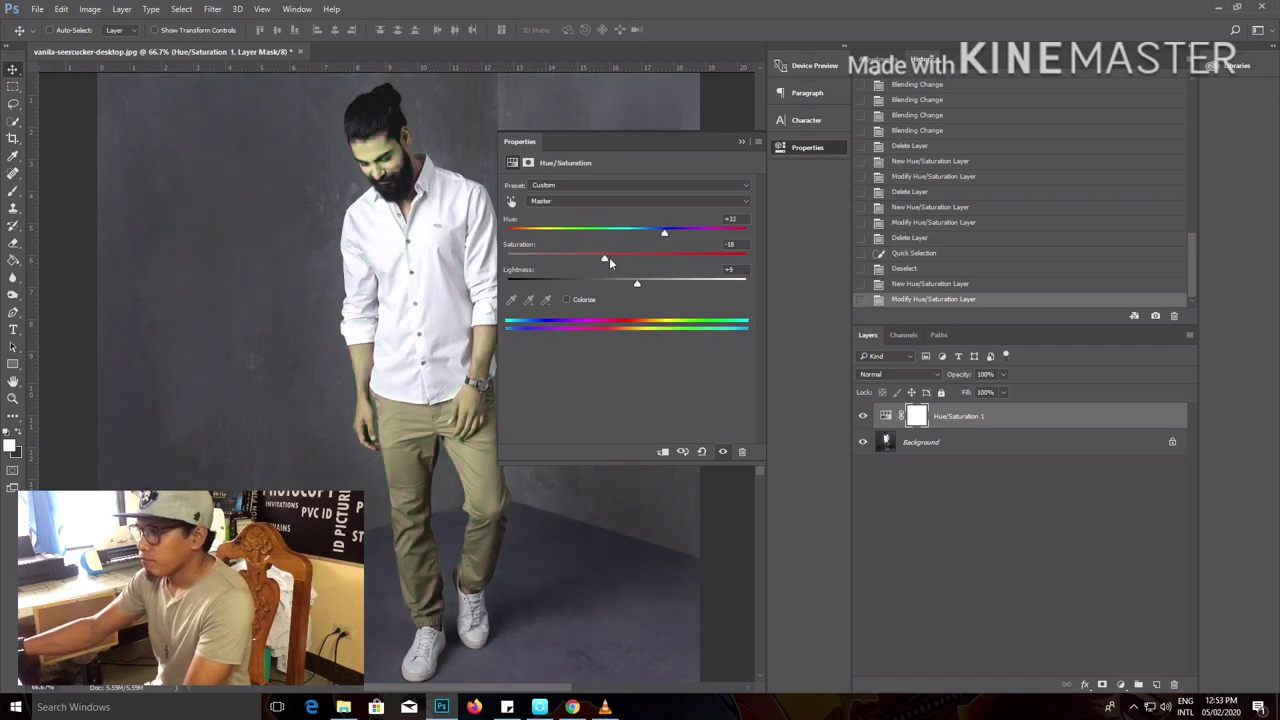
{"action": "left_click_drag", "start_coordinate": [609, 260], "coordinate": [615, 232]}
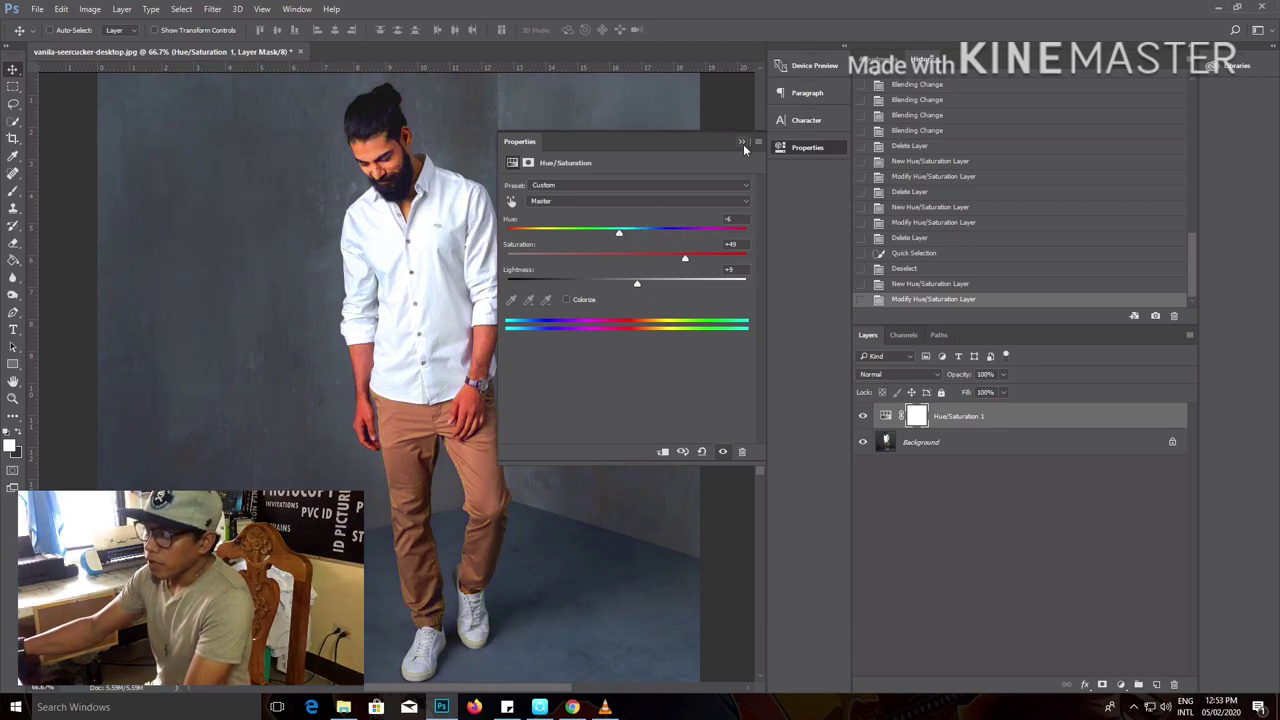
- Colorize the photo with hue 164, saturation 38 and lightness -15, and delete the adjustment layer
{"action": "left_click", "coordinate": [566, 299]}
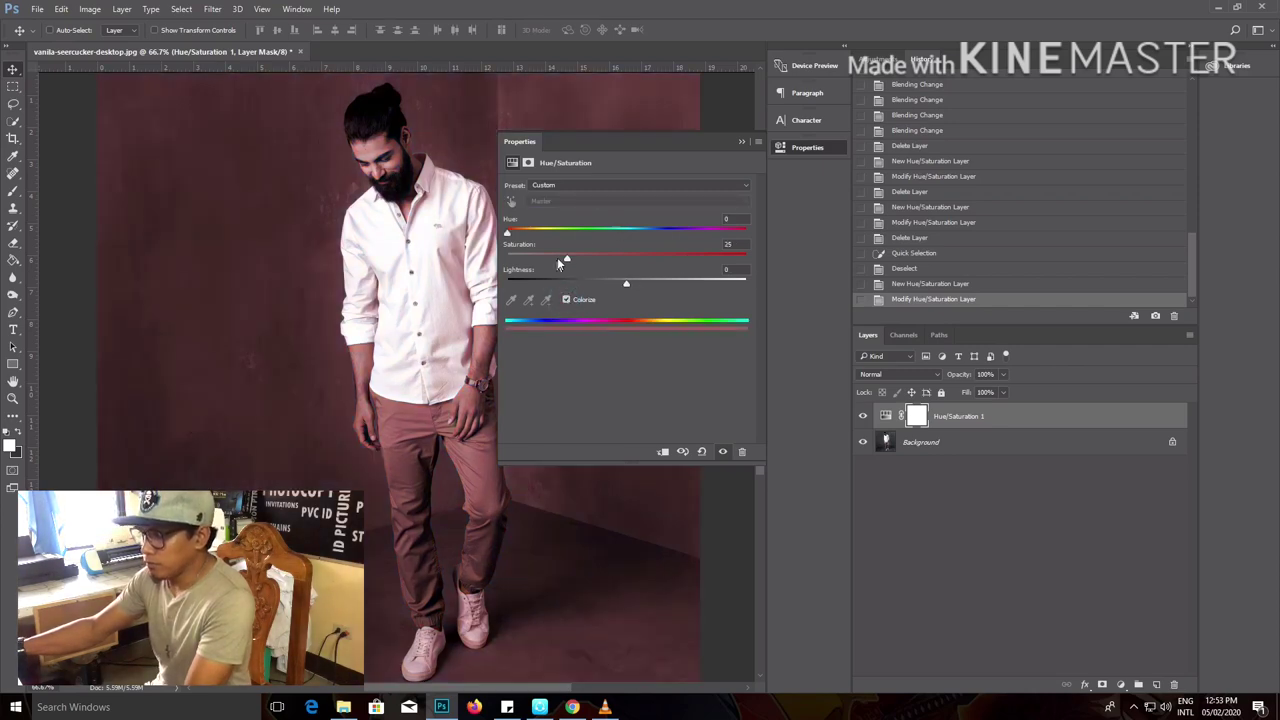
{"action": "left_click_drag", "start_coordinate": [568, 259], "coordinate": [596, 258]}
{"action": "left_click_drag", "start_coordinate": [513, 236], "coordinate": [611, 285]}
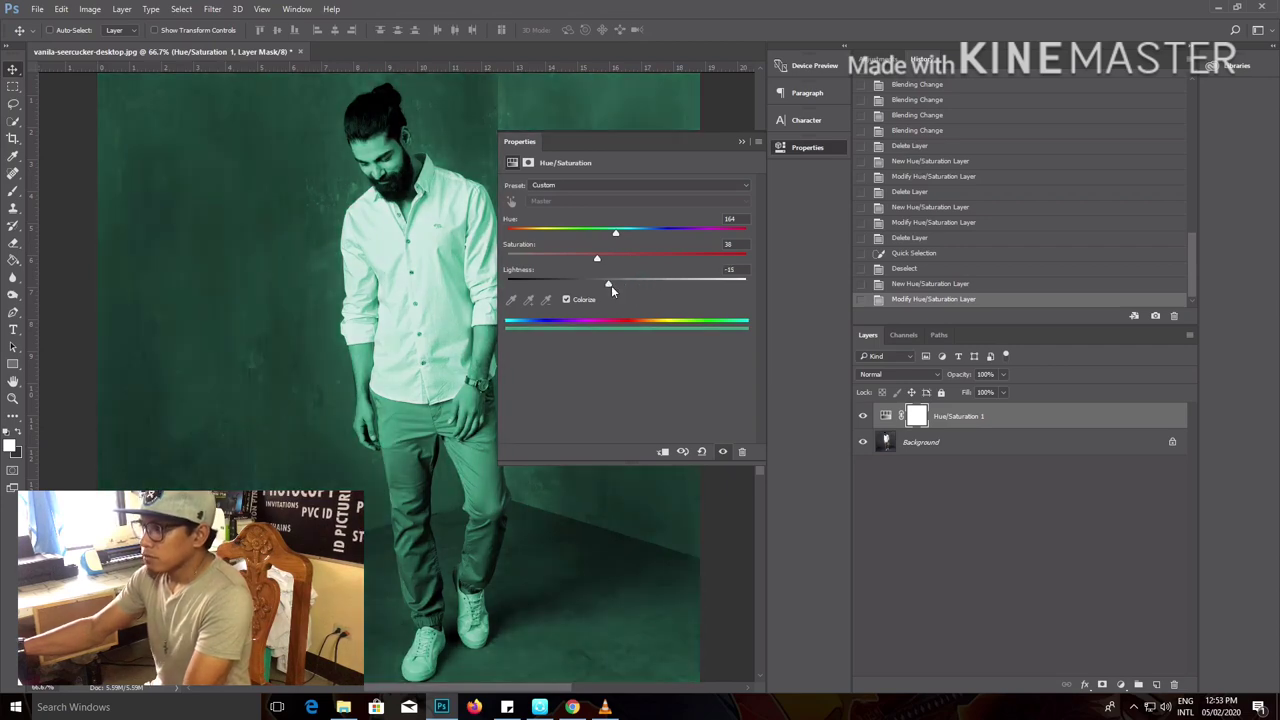
{"action": "left_click", "coordinate": [741, 140]}
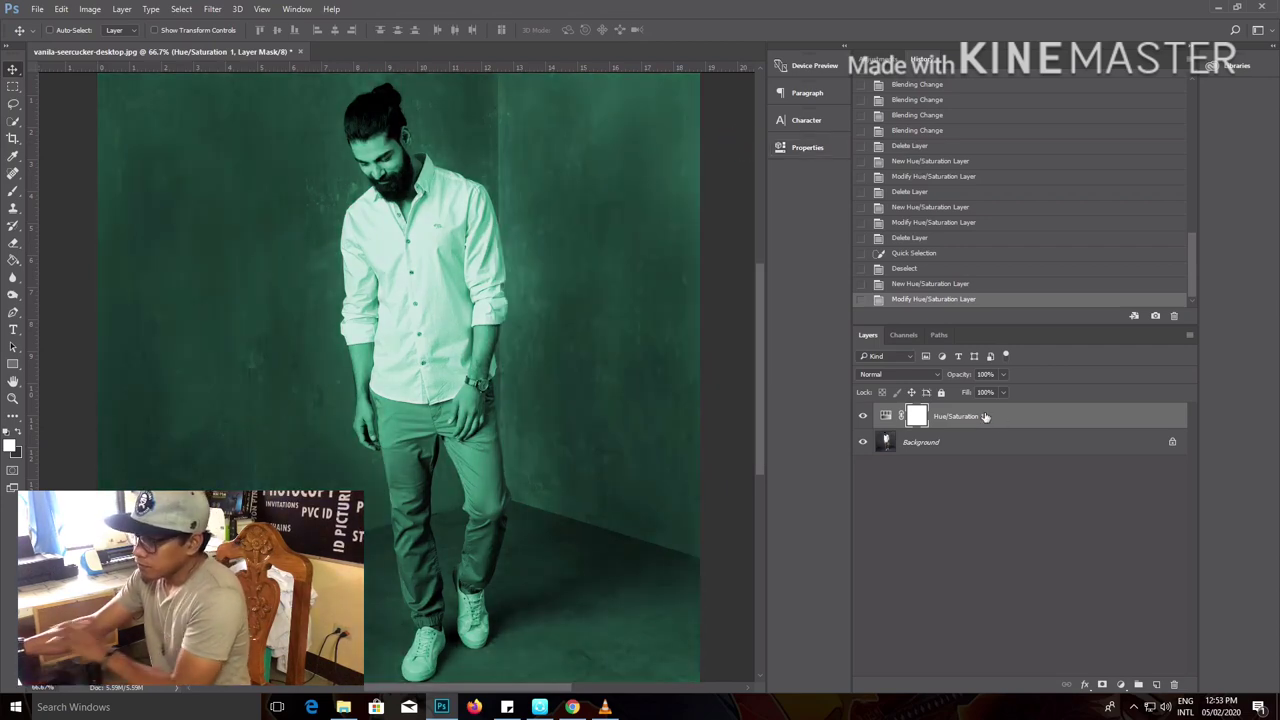
{"action": "key", "text": "Delete"}
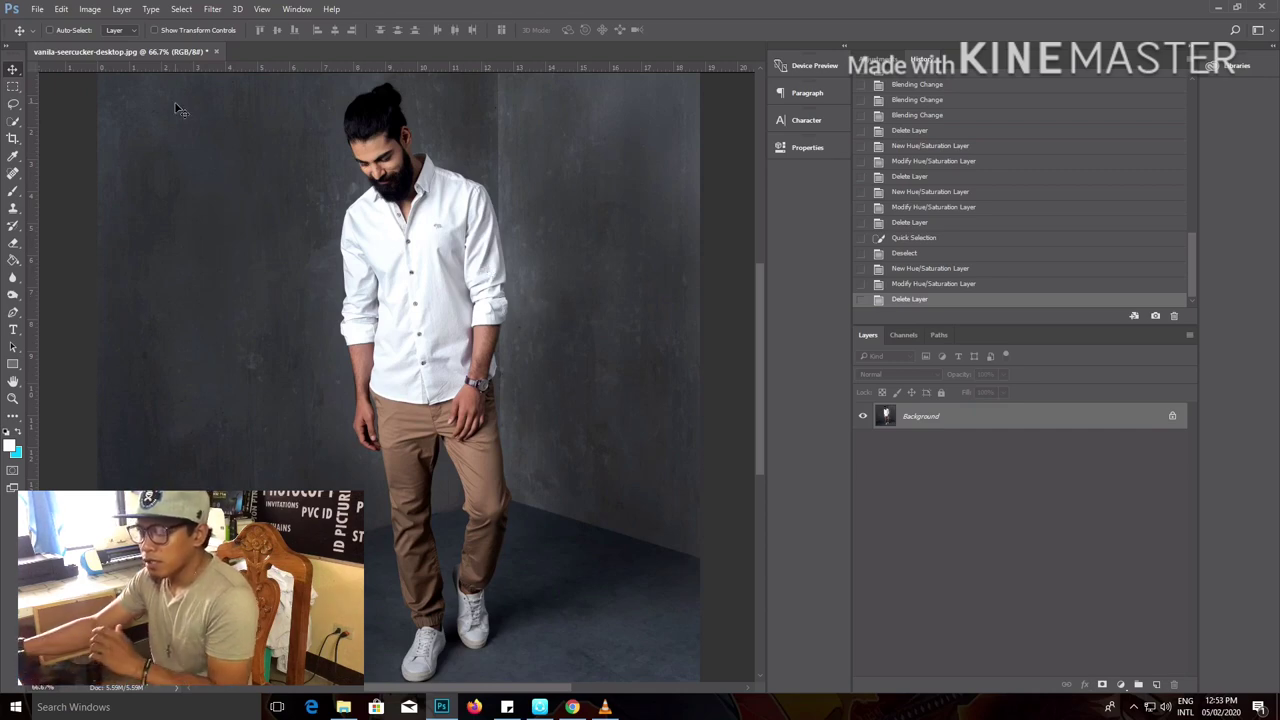
- Select the body of the white shirt with the Quick Selection tool in add mode
{"action": "left_click", "coordinate": [14, 122]}
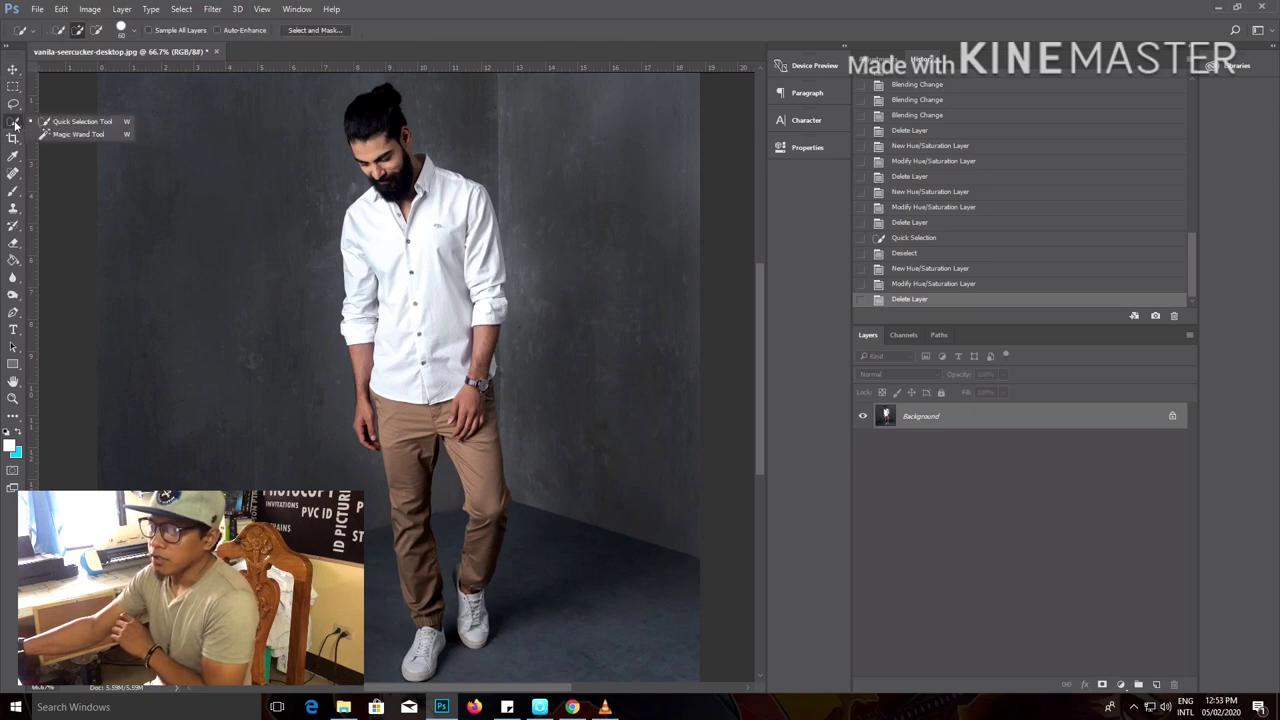
{"action": "left_click", "coordinate": [85, 122]}
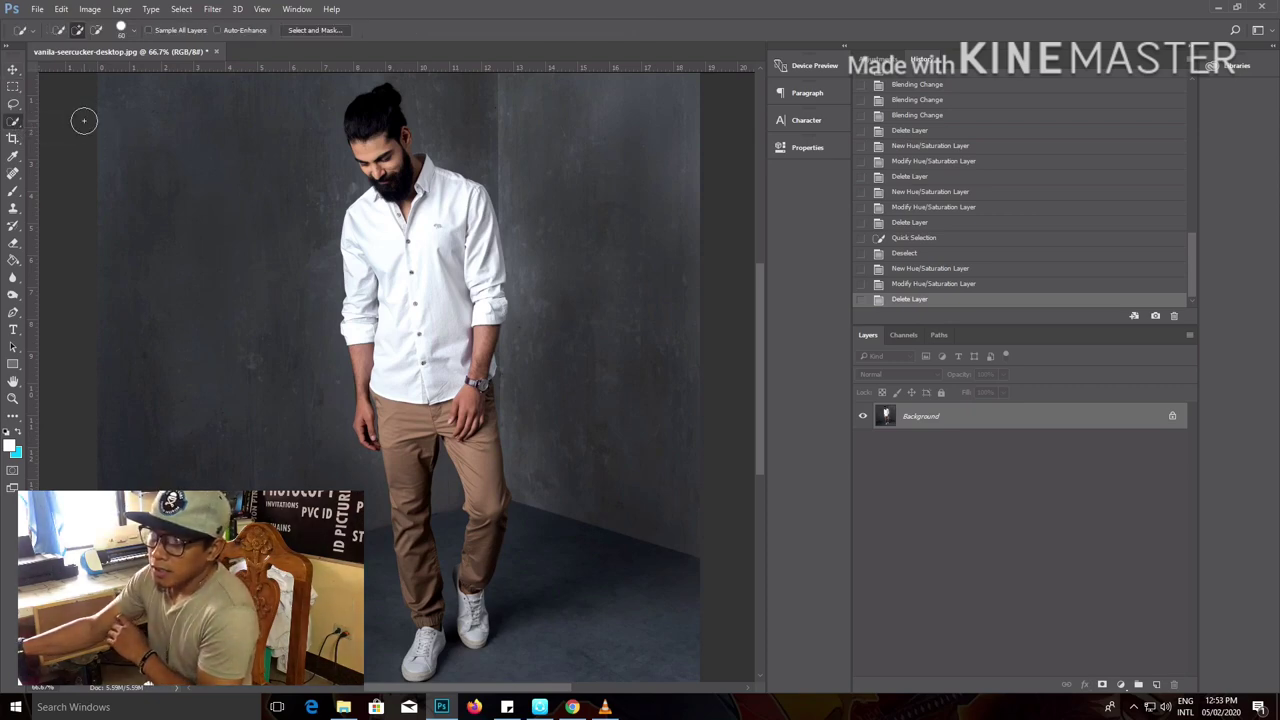
{"action": "left_click", "coordinate": [78, 31]}
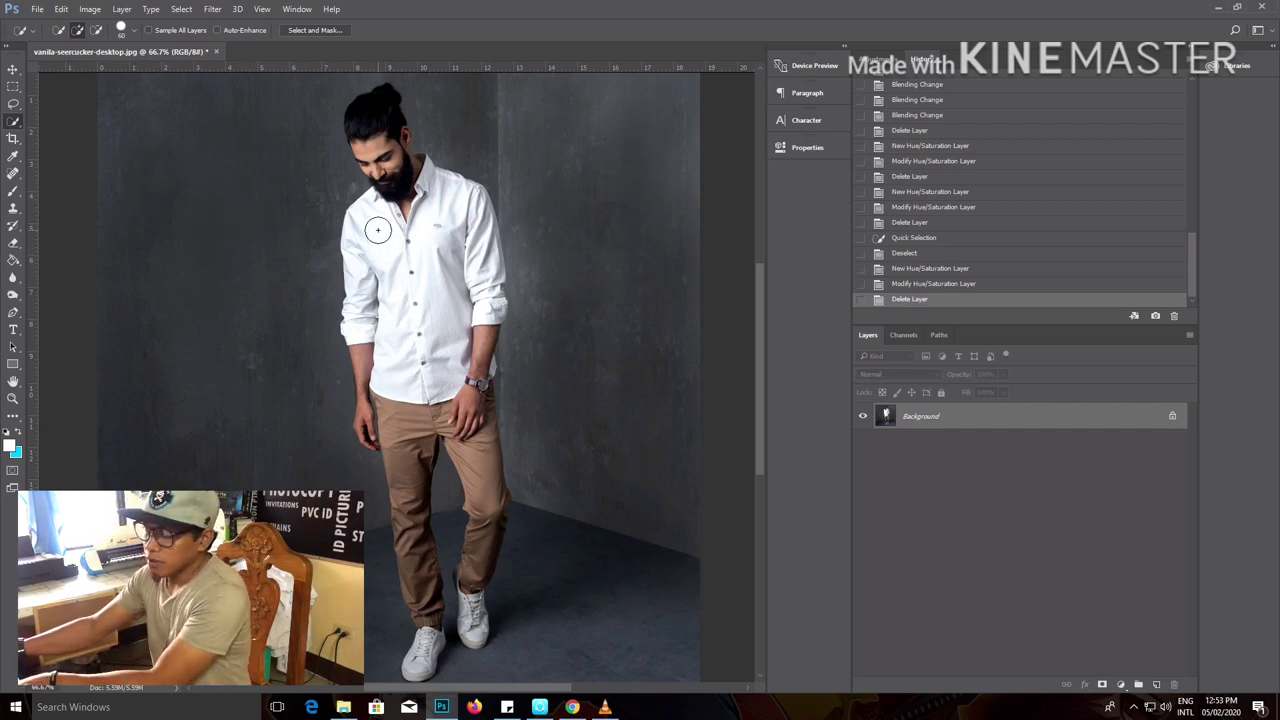
{"action": "scroll", "coordinate": [378, 237], "scroll_direction": "up", "scroll_amount": 2, "text": "alt"}
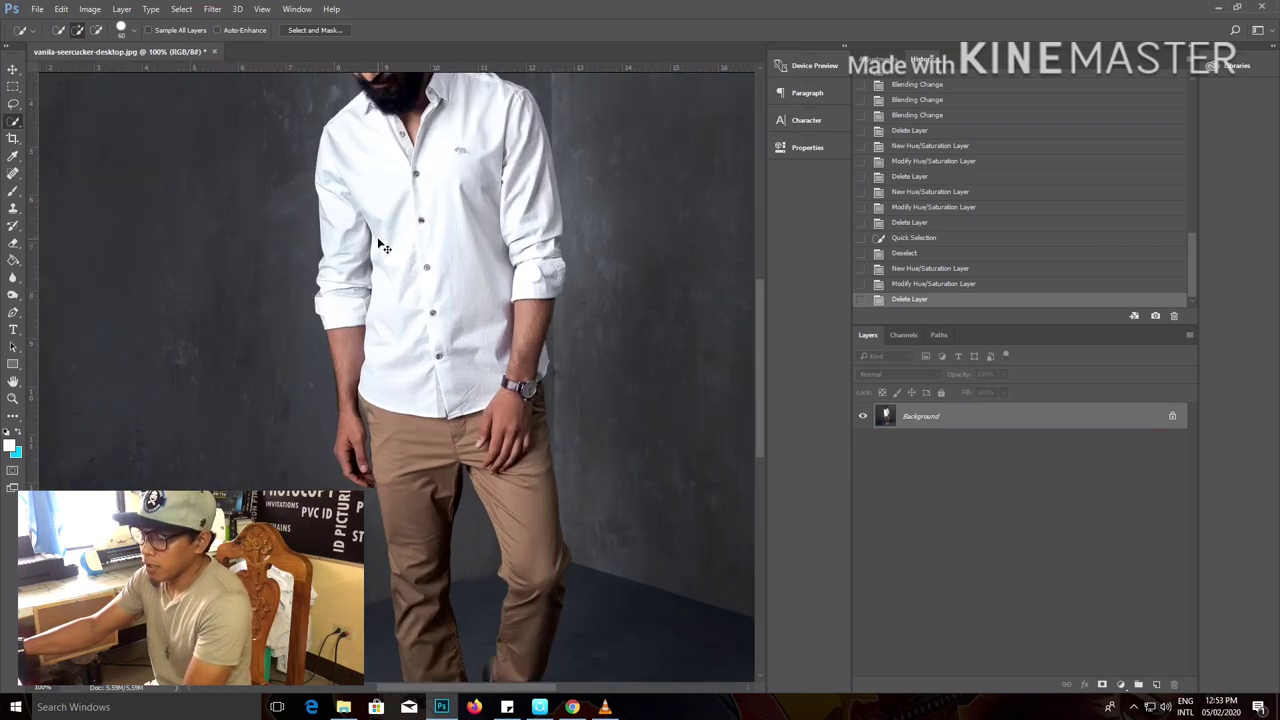
{"action": "left_click_drag", "start_coordinate": [391, 212], "coordinate": [369, 383]}
{"action": "scroll", "coordinate": [363, 343], "scroll_direction": "down", "scroll_amount": 1, "text": "alt"}
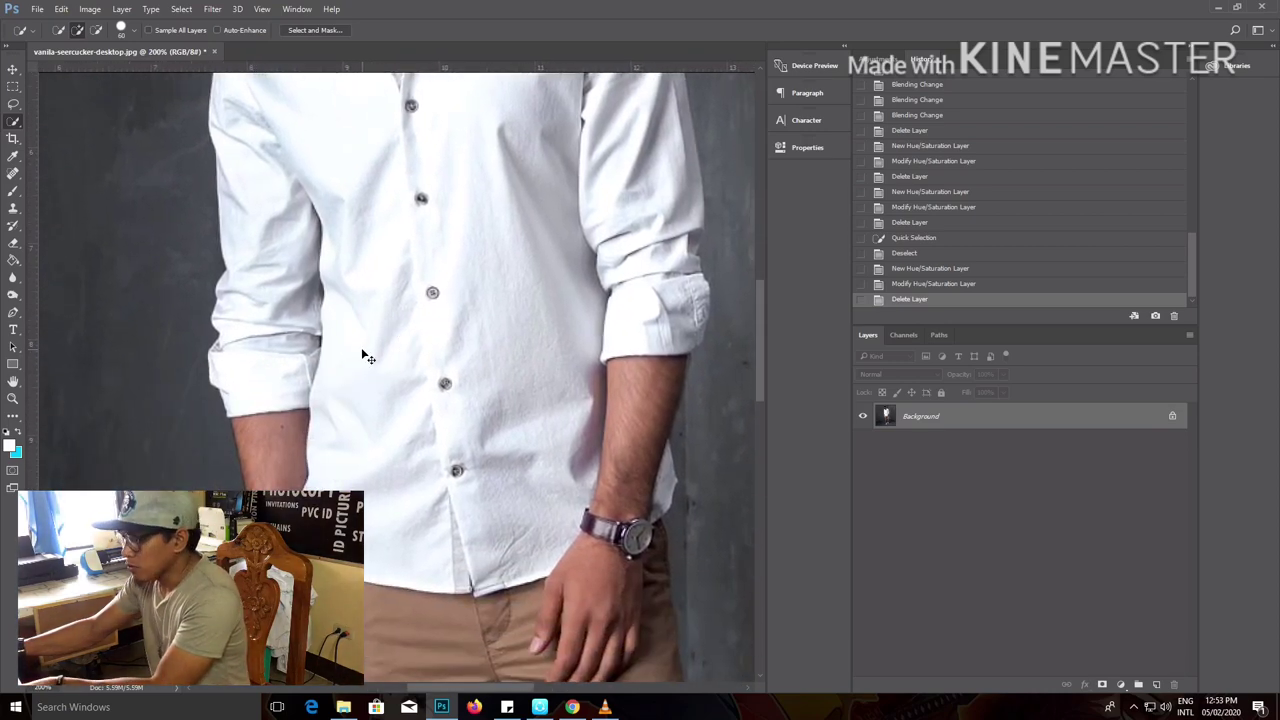
{"action": "scroll", "coordinate": [361, 341], "scroll_direction": "down", "scroll_amount": 1, "text": "alt"}
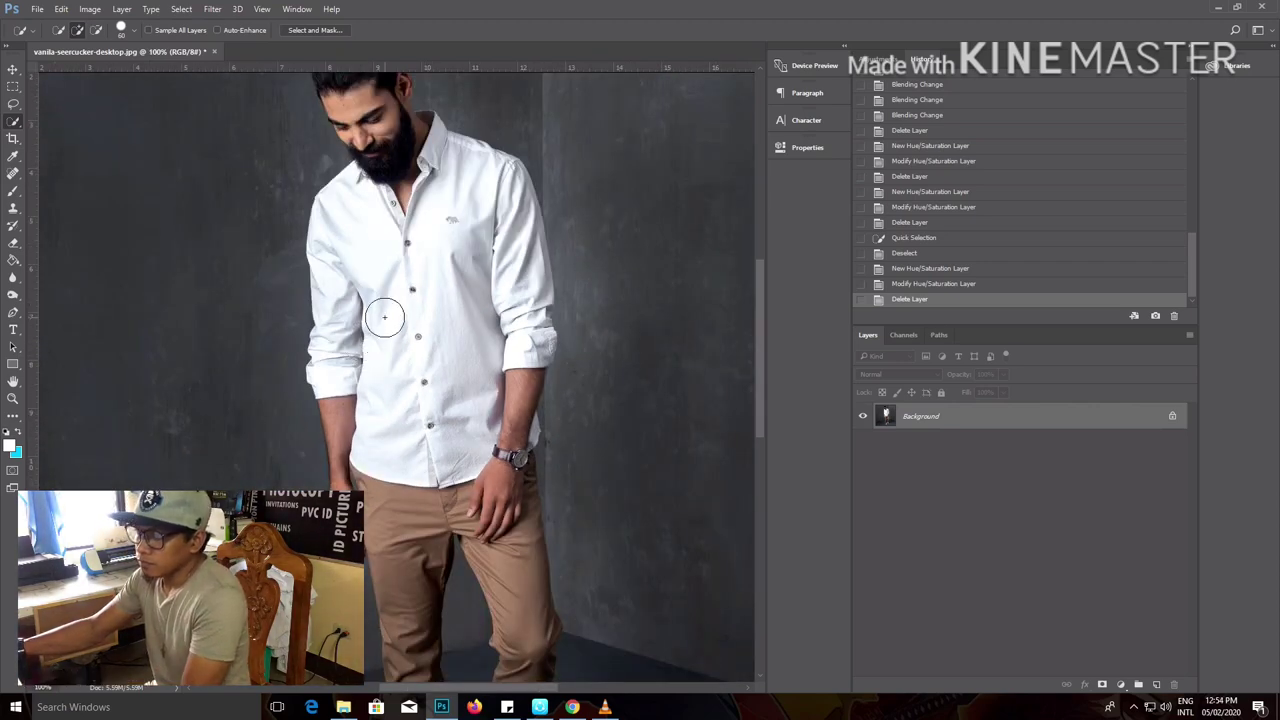
{"action": "scroll", "coordinate": [386, 300], "scroll_direction": "up", "scroll_amount": 2, "text": "alt"}
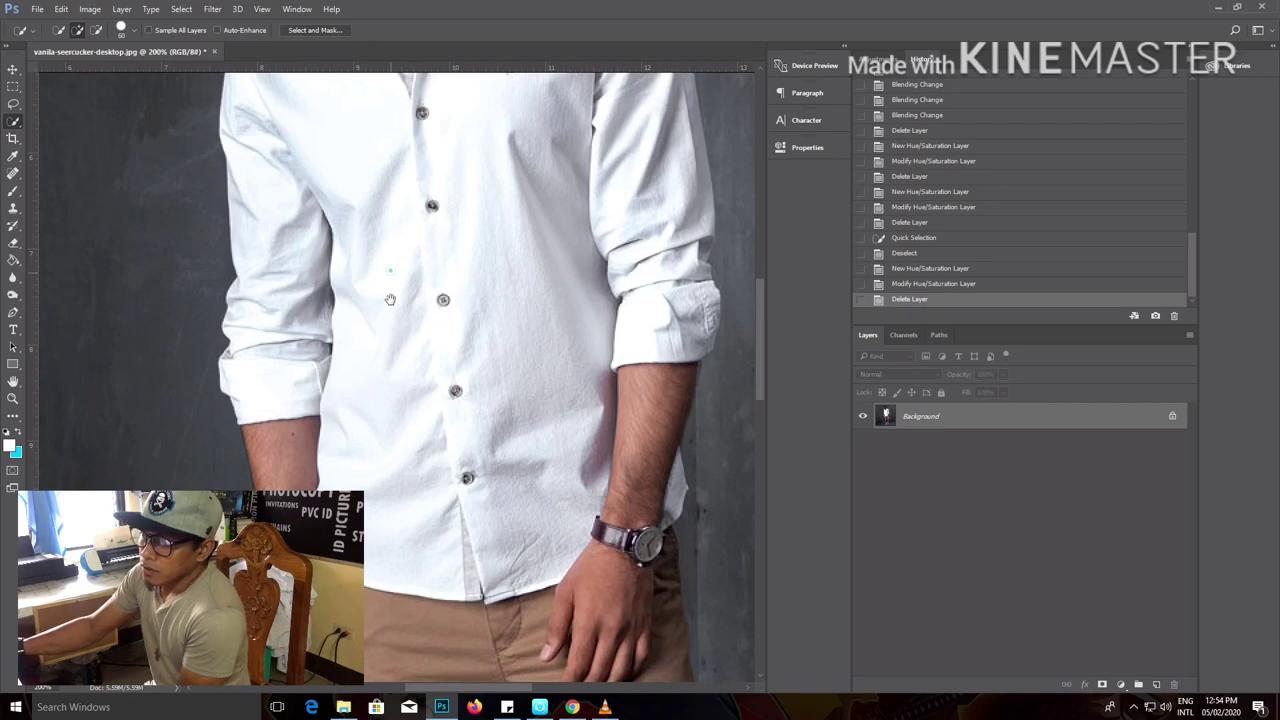
{"action": "left_click_drag", "start_coordinate": [390, 275], "coordinate": [393, 431]}
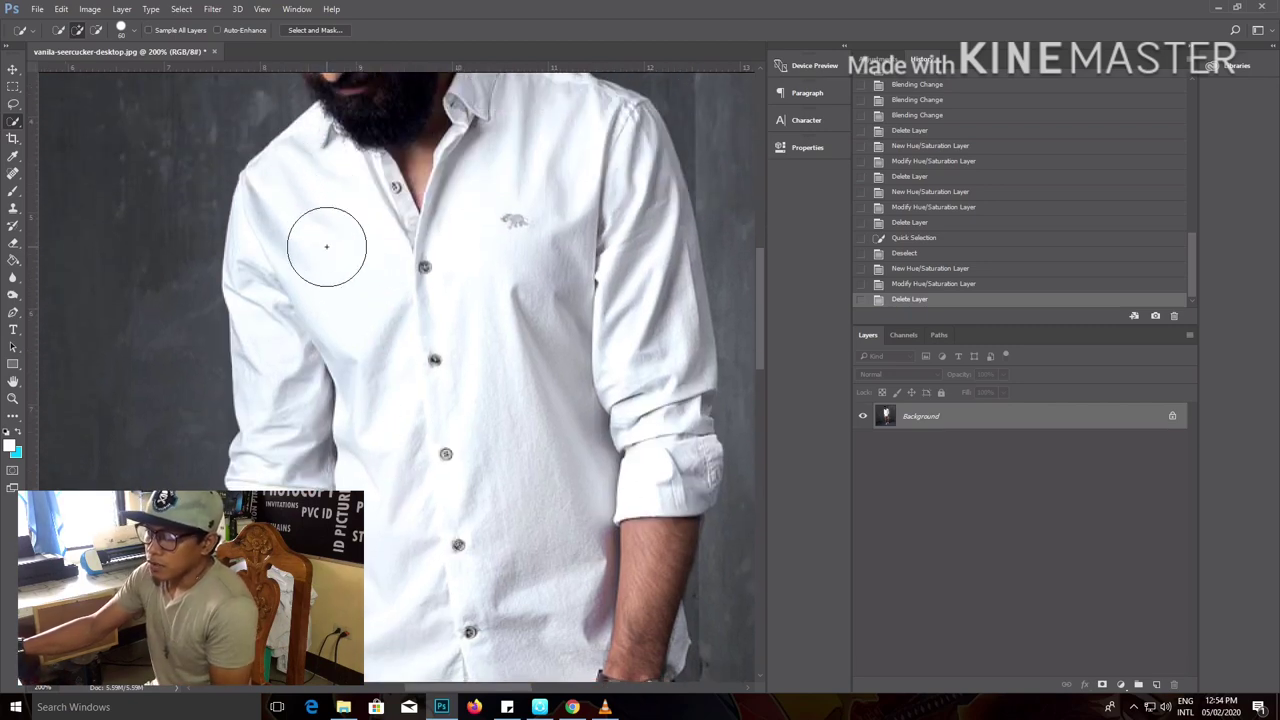
{"action": "left_click", "coordinate": [322, 219]}
{"action": "left_click", "coordinate": [429, 423]}
- Add the upper part of the shirt sleeve on the photo's right side to the selection
{"action": "scroll", "coordinate": [563, 262], "scroll_direction": "up", "scroll_amount": 3}
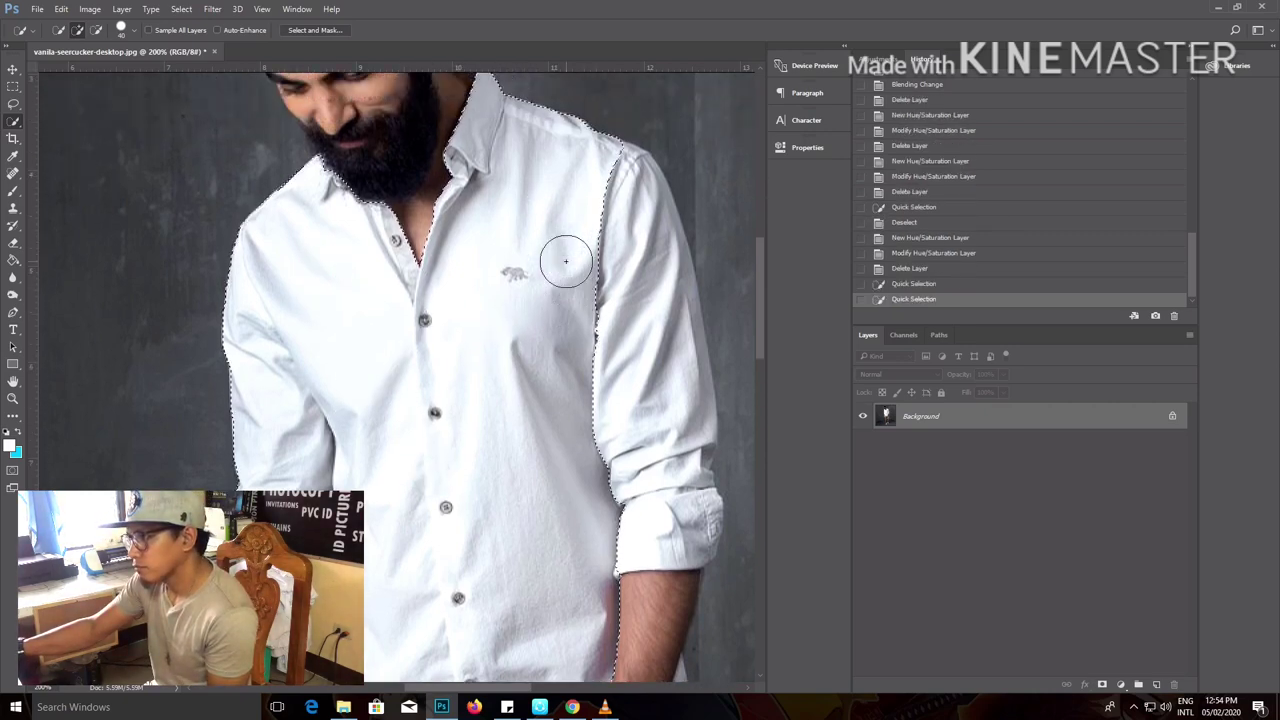
{"action": "left_click", "coordinate": [650, 300]}
{"action": "left_click", "coordinate": [672, 450]}
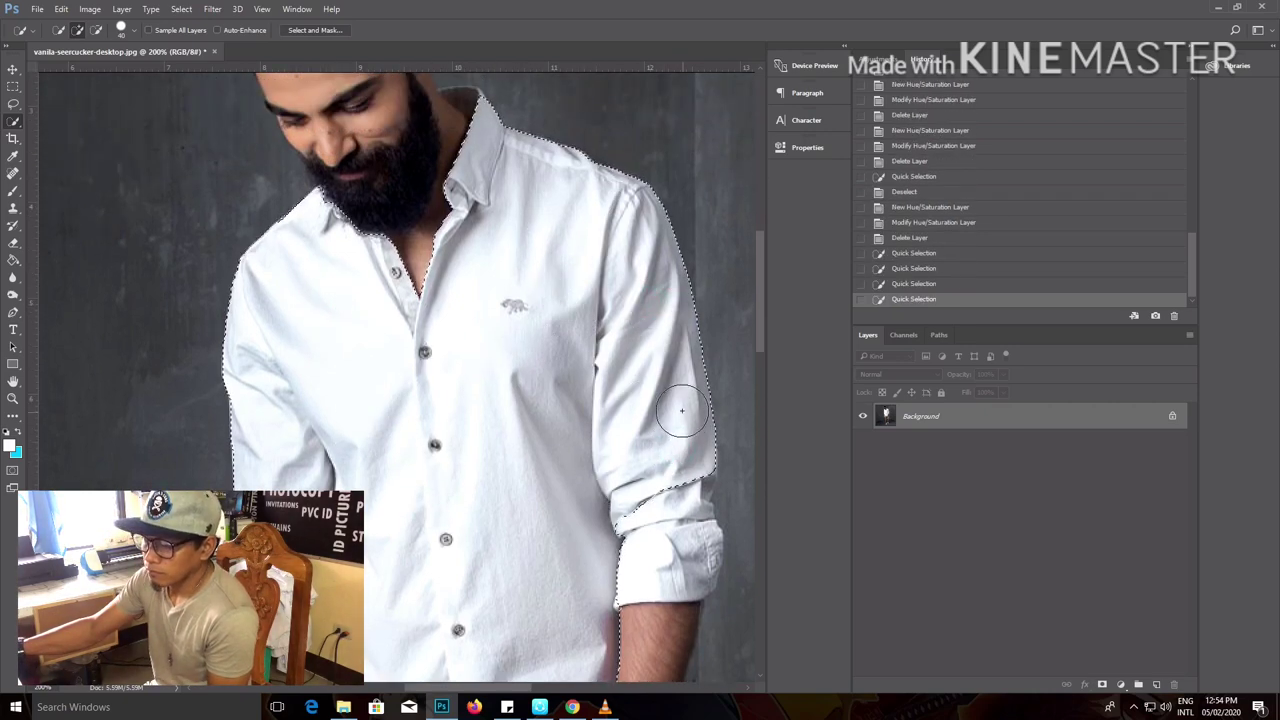
{"action": "left_click", "coordinate": [678, 410]}
{"action": "left_click", "coordinate": [680, 410]}
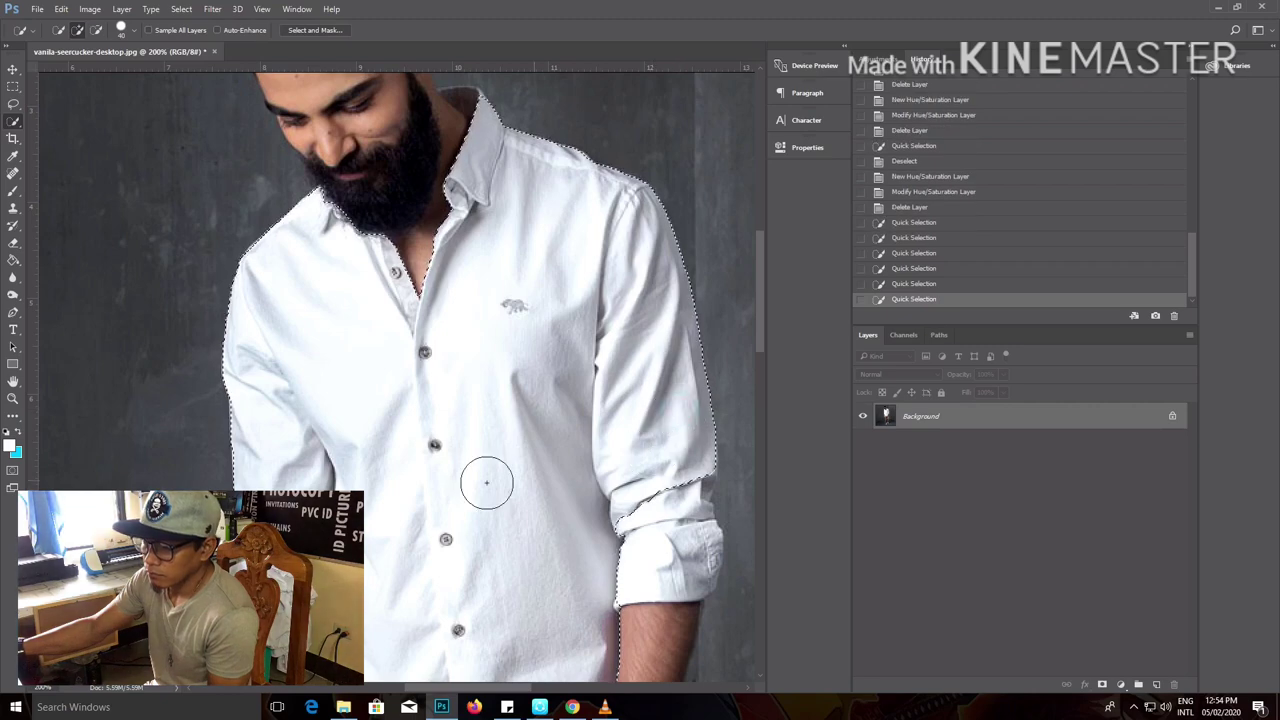
- Extend the selection over the shirt sleeve on the photo's left side
{"action": "left_click", "coordinate": [257, 418]}
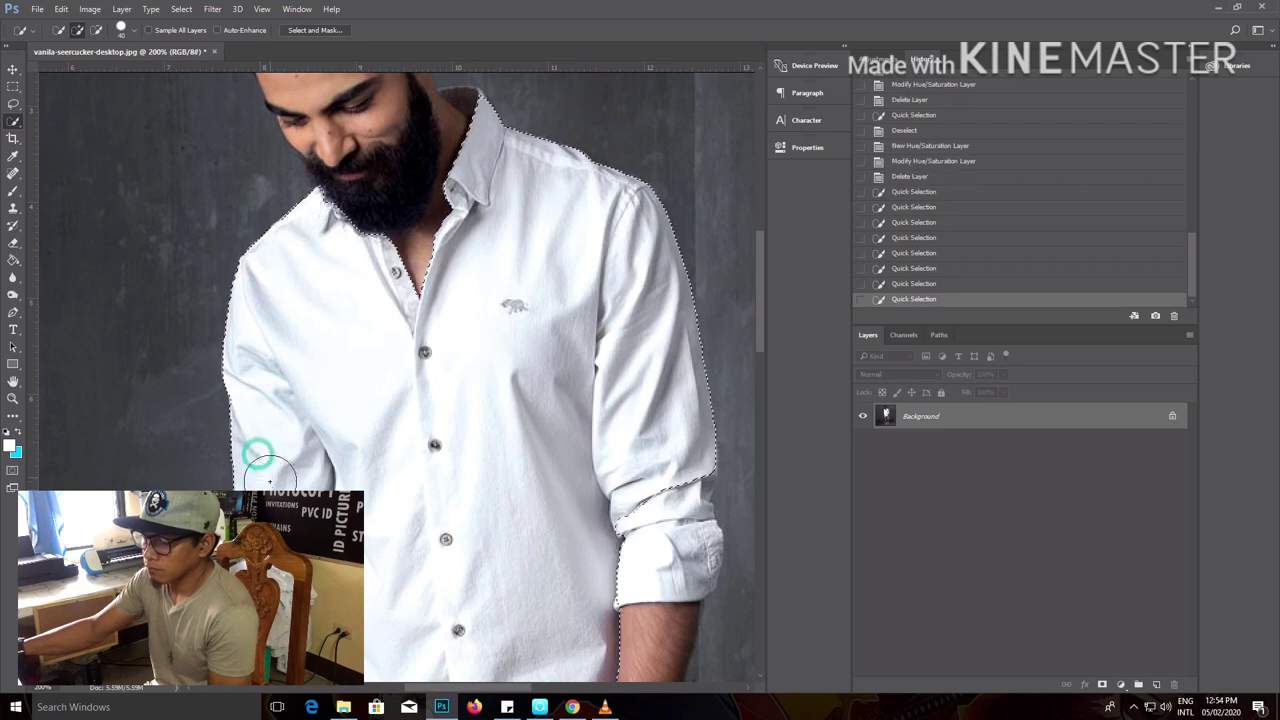
{"action": "left_click", "coordinate": [259, 455]}
{"action": "left_click", "coordinate": [259, 460]}
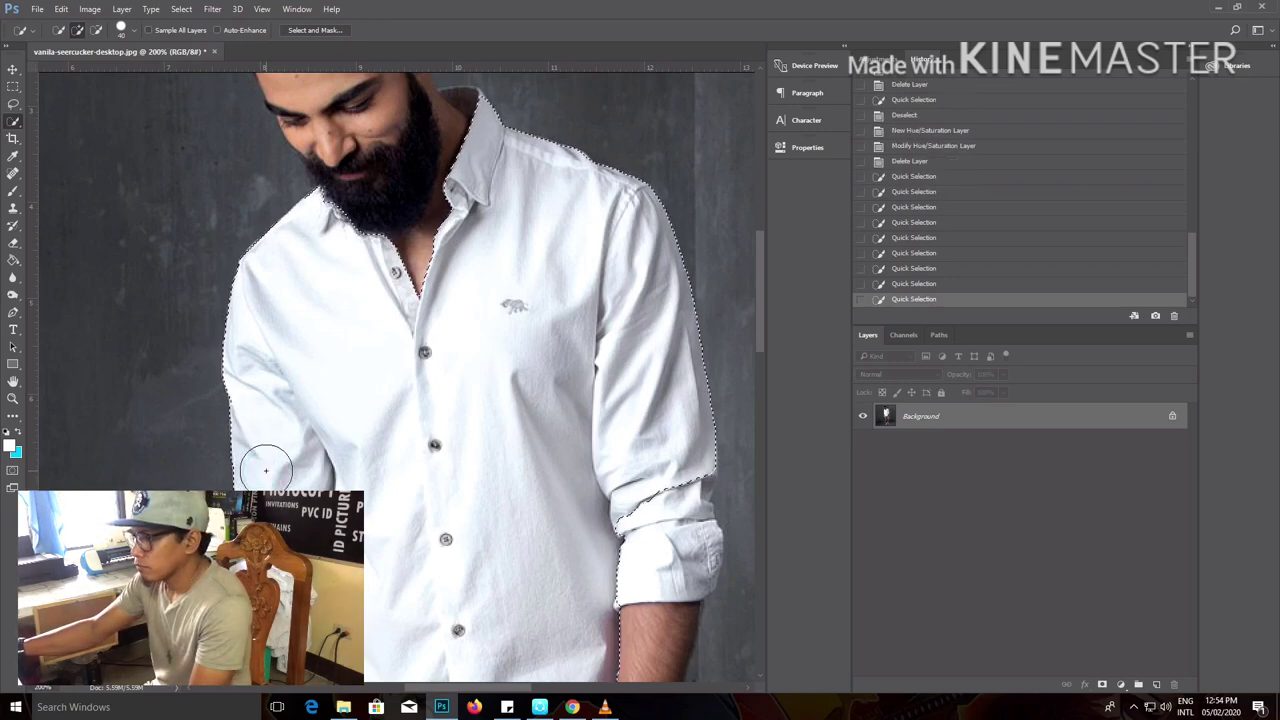
- Add the rolled cuff on the photo's right side and the lower front of the shirt to the selection
{"action": "scroll", "coordinate": [454, 445], "scroll_direction": "down", "scroll_amount": 3}
{"action": "left_click", "coordinate": [651, 386]}
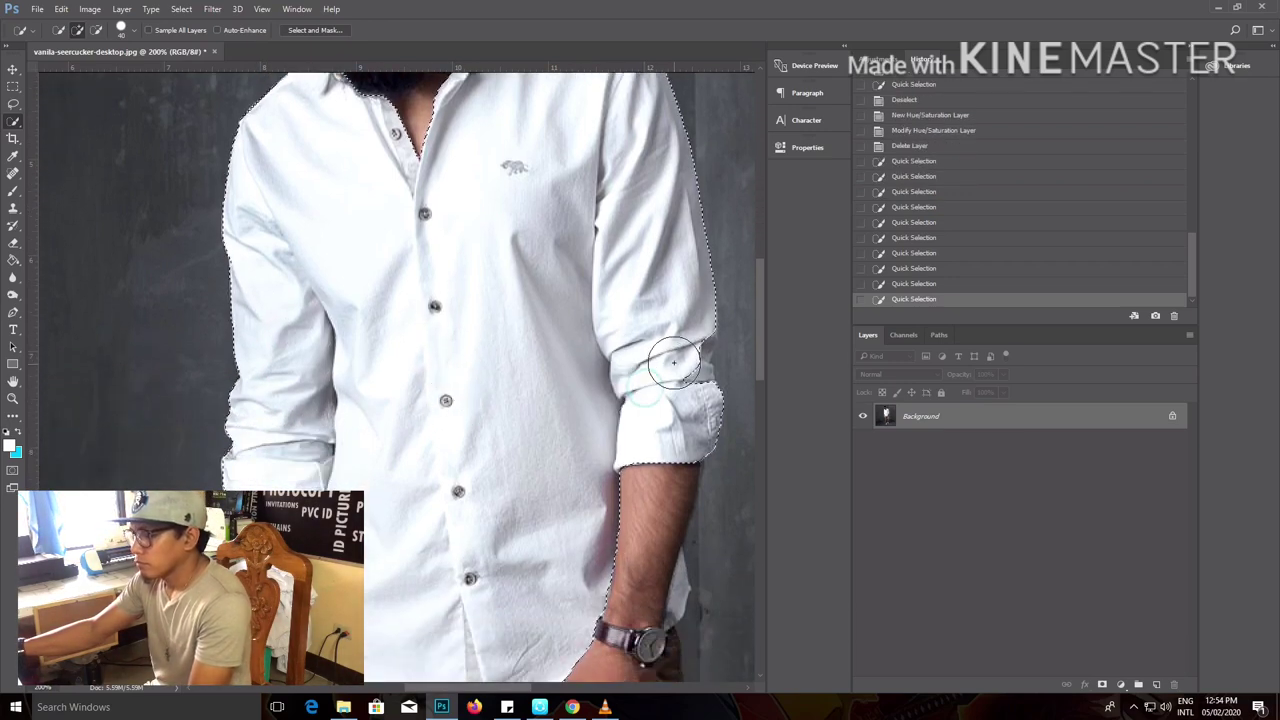
{"action": "left_click", "coordinate": [676, 390]}
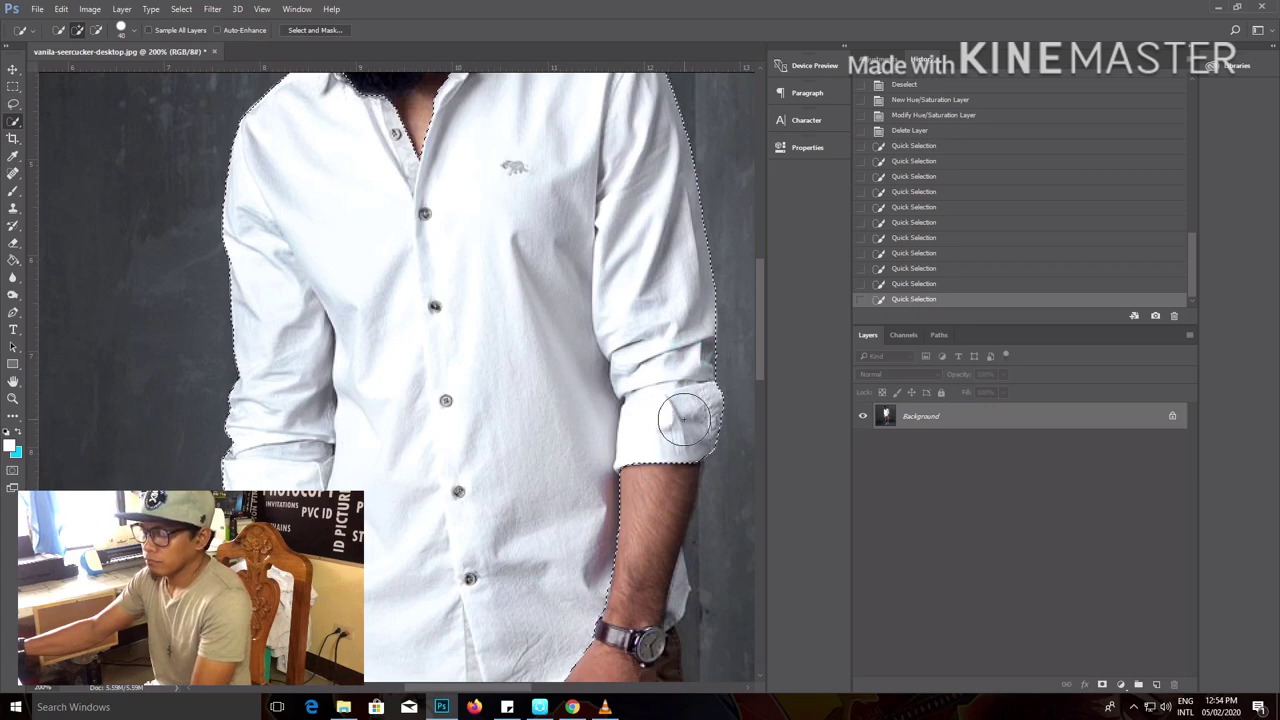
{"action": "scroll", "coordinate": [550, 394], "scroll_direction": "down", "scroll_amount": 3}
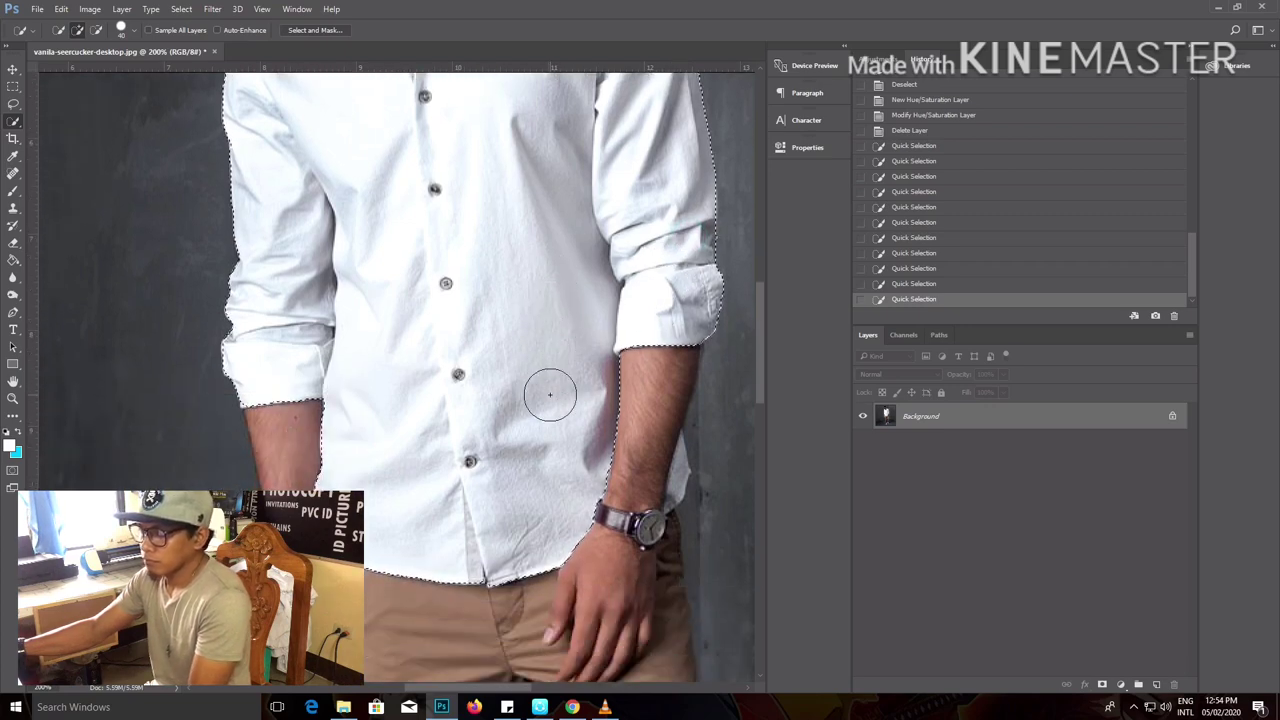
{"action": "left_click", "coordinate": [346, 435]}
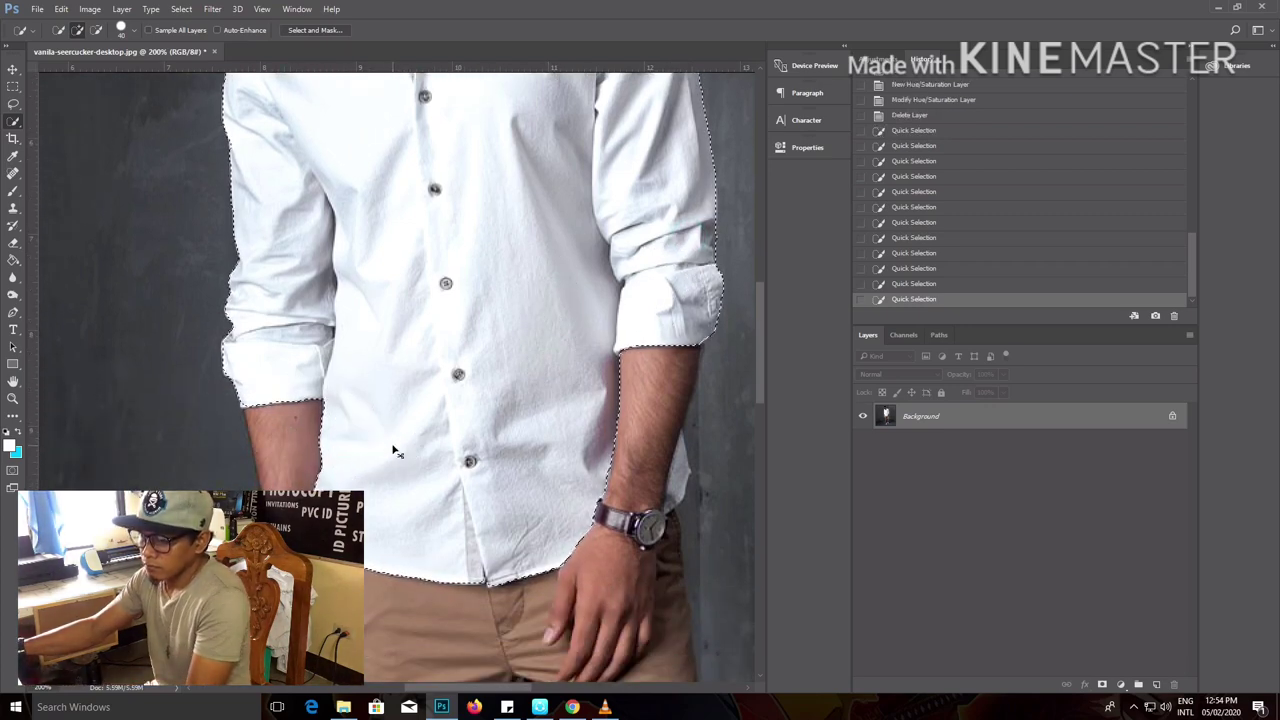
- Reduce the selection brush size and add the missing edges of the rolled cuff on the photo's left side
{"action": "key", "text": "bracketleft"}
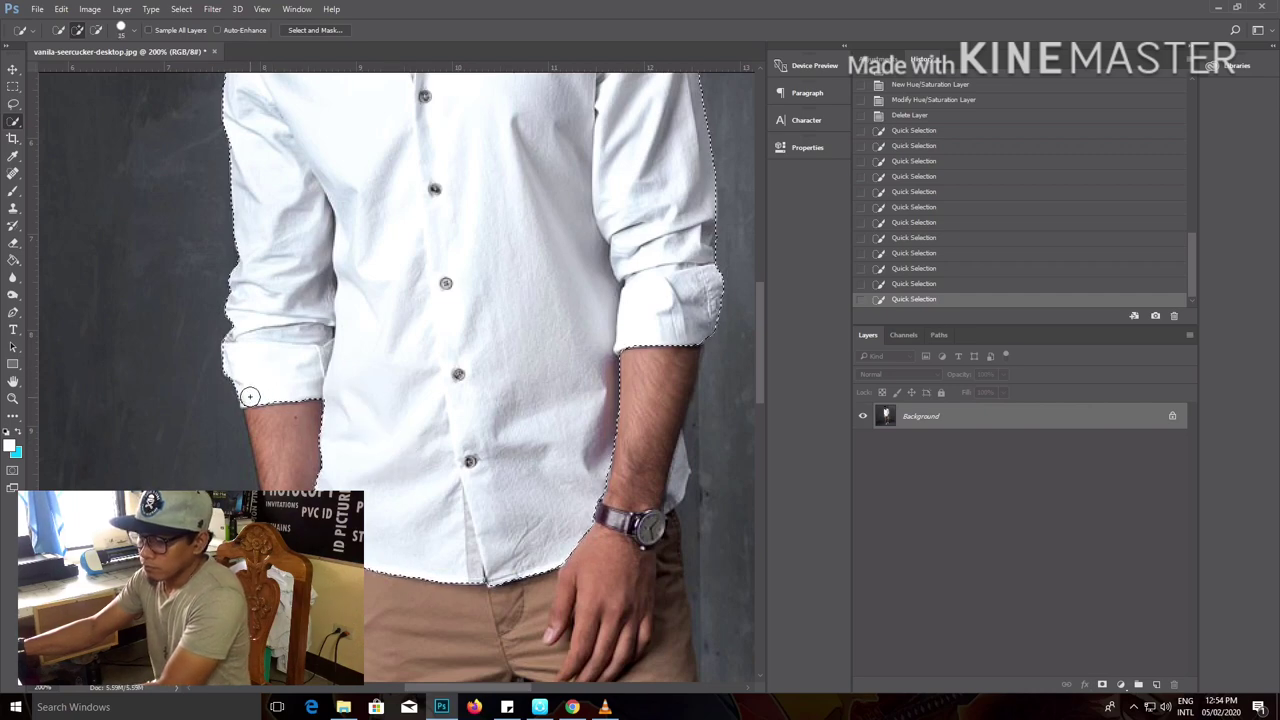
{"action": "left_click", "coordinate": [247, 399]}
{"action": "left_click", "coordinate": [229, 349]}
{"action": "left_click", "coordinate": [227, 346]}
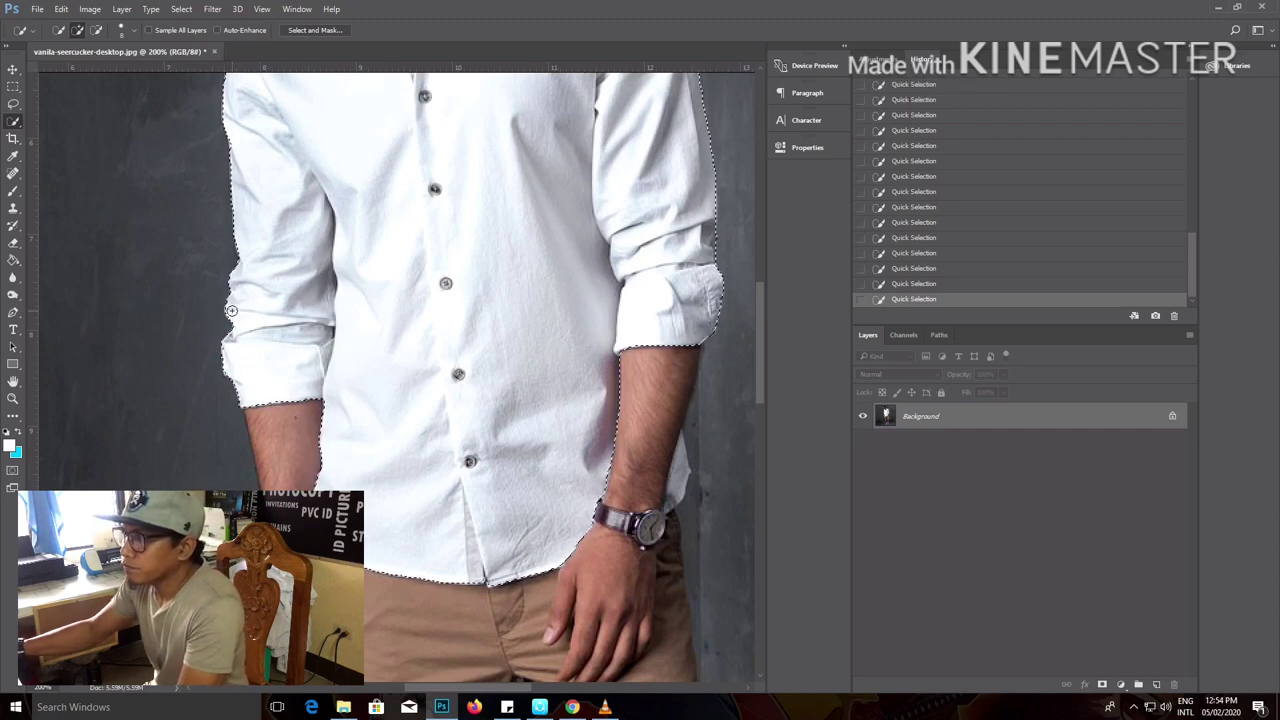
- Add the inner back of the shirt collar beside the neck to the selection
{"action": "scroll", "coordinate": [390, 252], "scroll_direction": "up", "scroll_amount": 5}
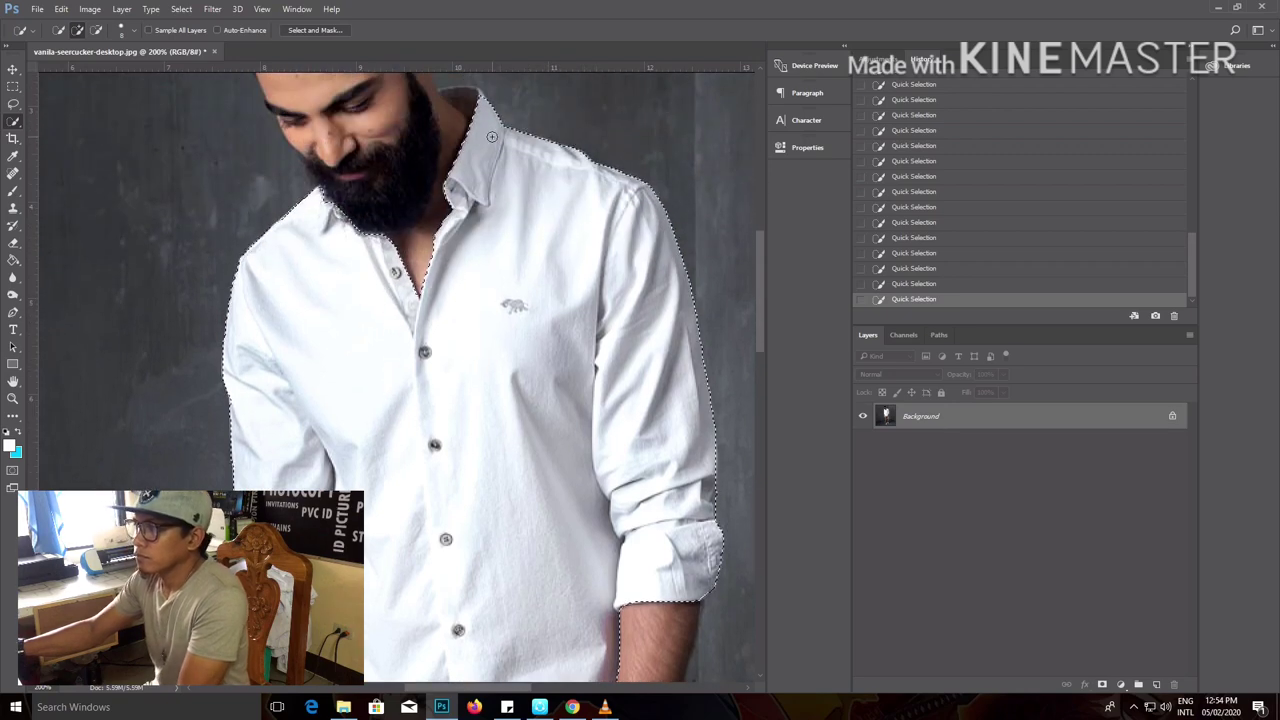
{"action": "left_click_drag", "start_coordinate": [476, 95], "coordinate": [449, 89]}
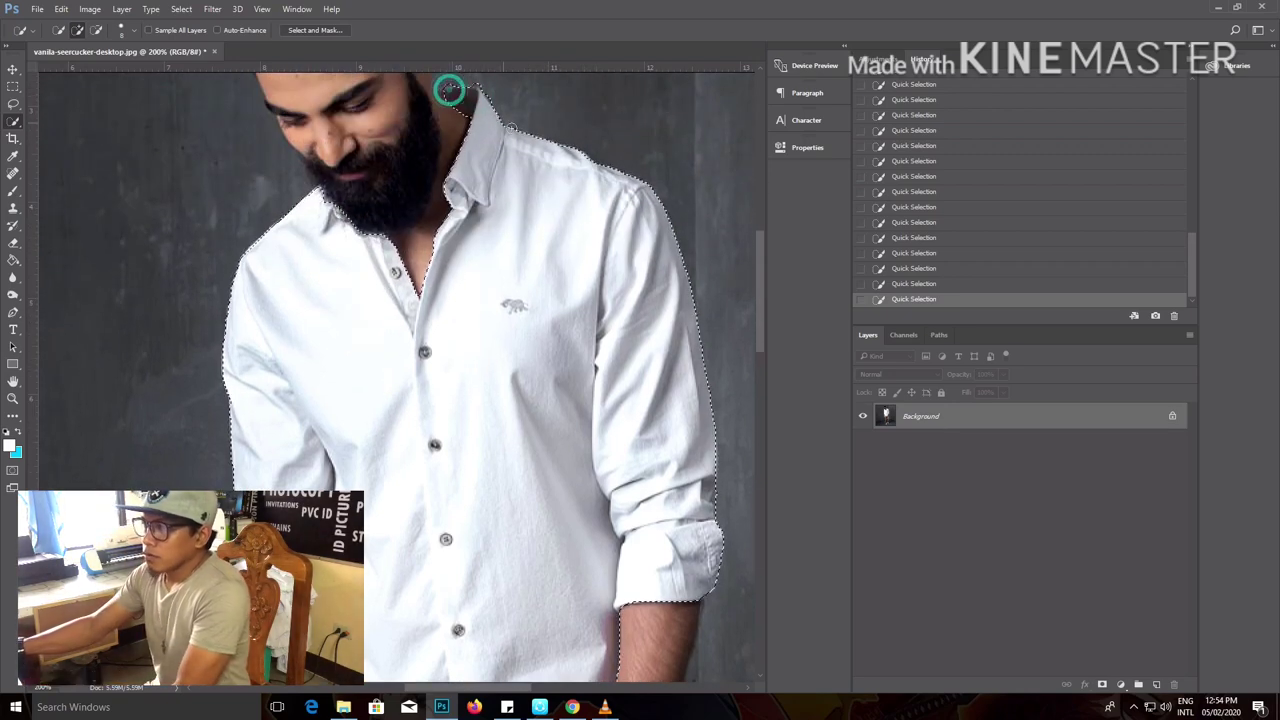
{"action": "key", "text": "ctrl+plus"}
{"action": "scroll", "coordinate": [589, 194], "scroll_direction": "up", "scroll_amount": 3}
{"action": "left_click_drag", "start_coordinate": [582, 363], "coordinate": [516, 450]}
{"action": "left_click", "coordinate": [390, 229]}
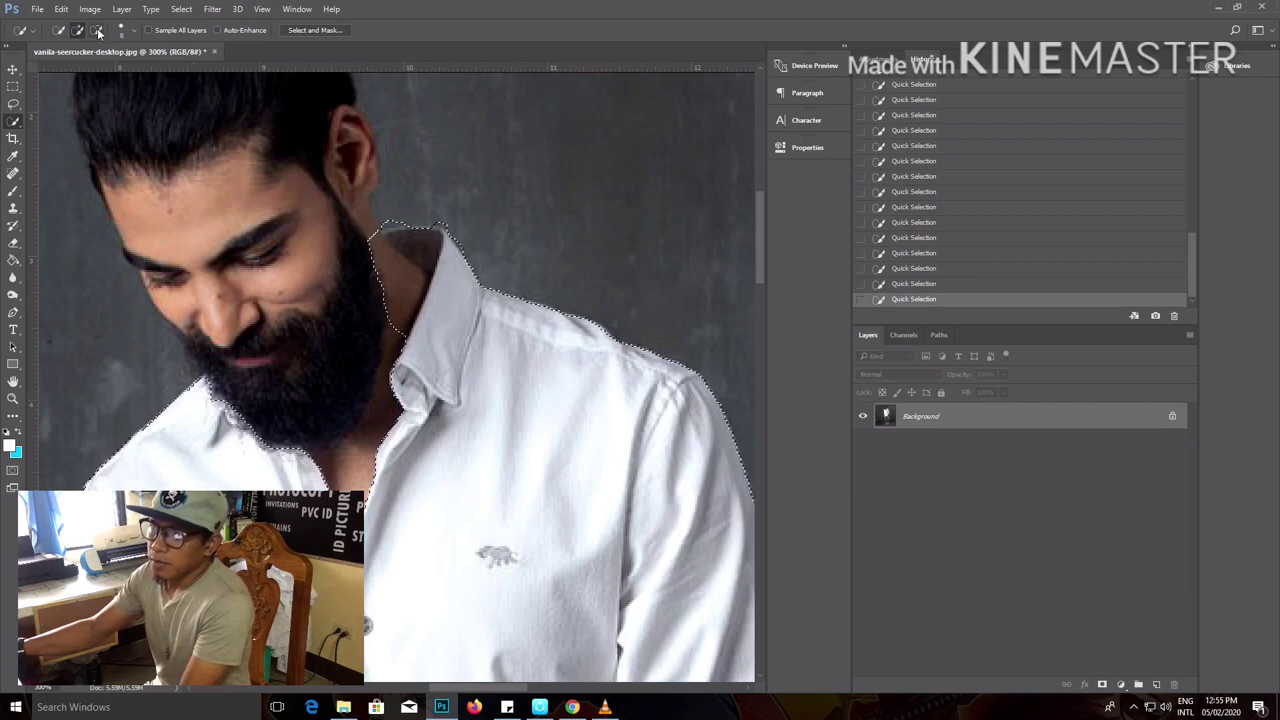
- Subtract the excess neck and background areas around the collar from the selection
{"action": "left_click", "coordinate": [98, 31]}
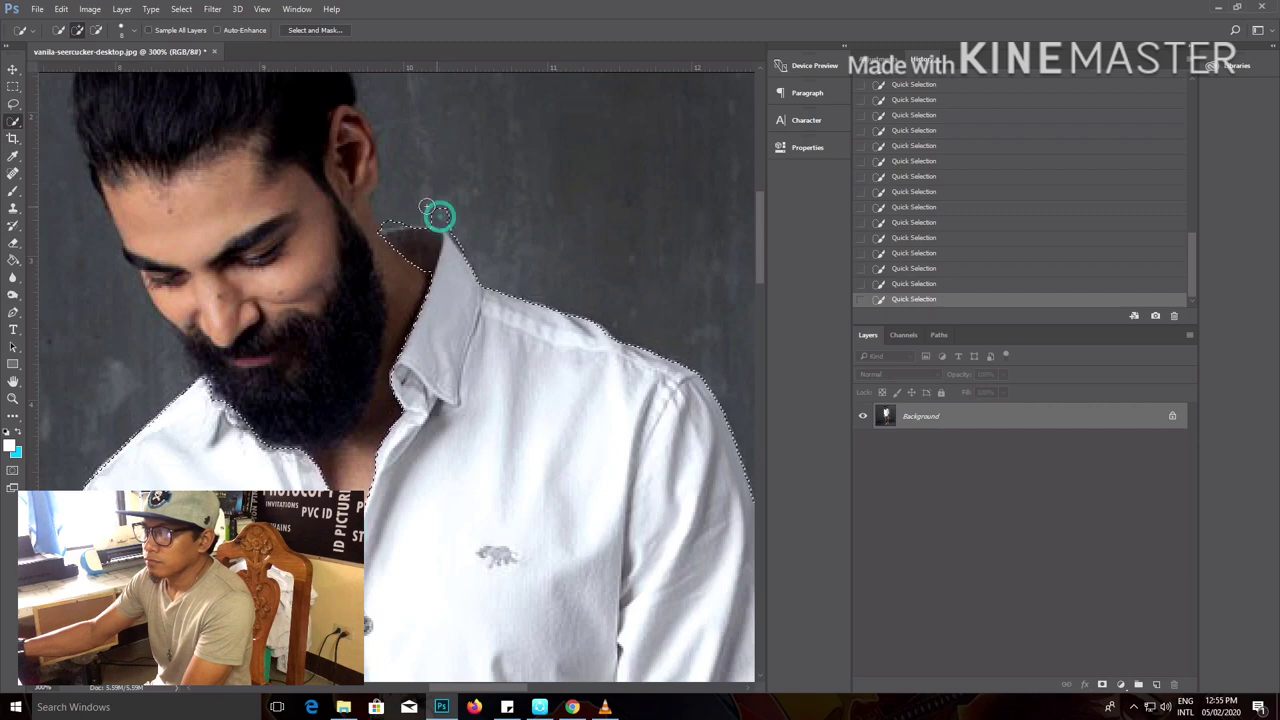
{"action": "left_click", "coordinate": [96, 29]}
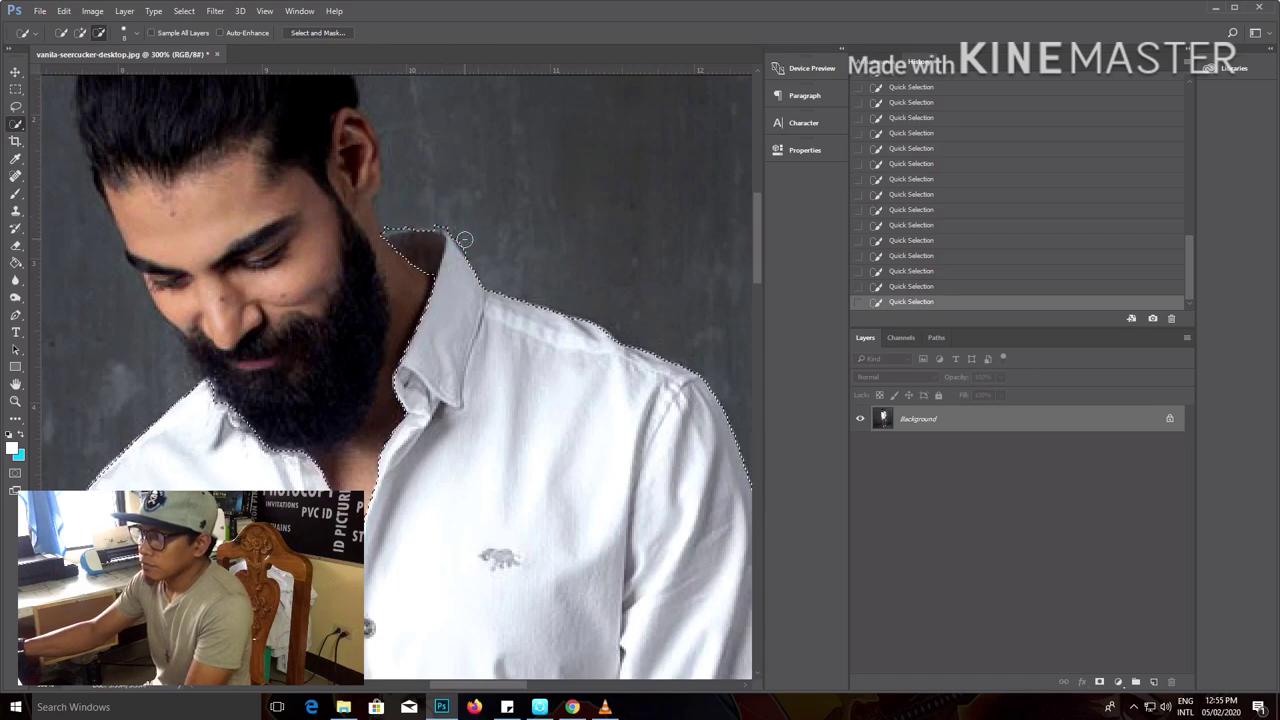
{"action": "left_click", "coordinate": [406, 217]}
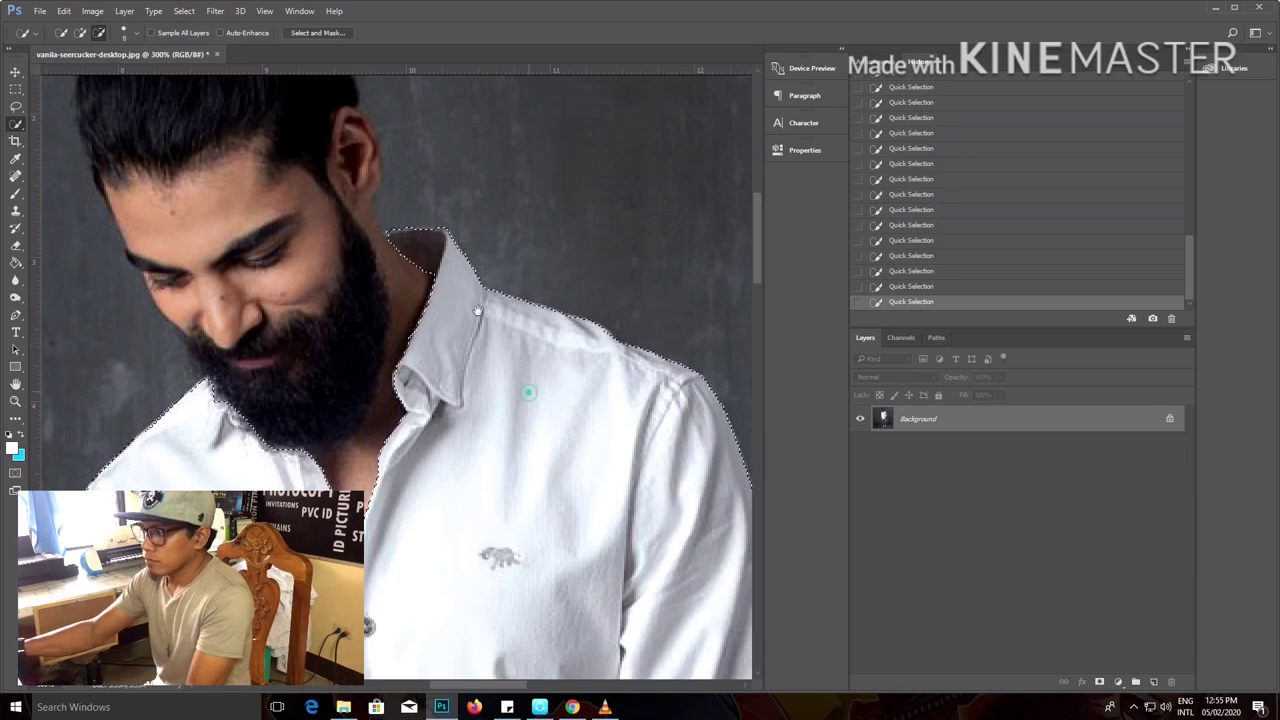
- Add the small piece of shirt tail behind the wrist on the photo's right side to the selection
{"action": "left_click_drag", "start_coordinate": [528, 395], "coordinate": [336, 81]}
{"action": "left_click_drag", "start_coordinate": [560, 468], "coordinate": [556, 150]}
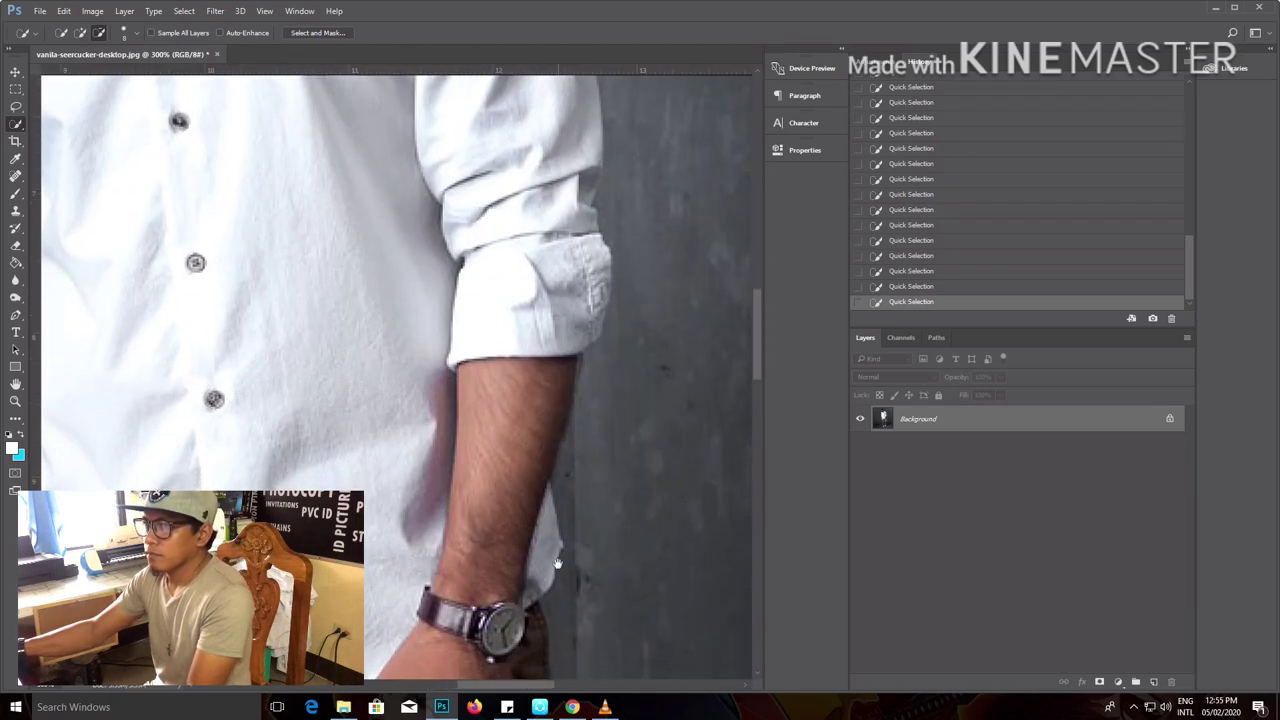
{"action": "mouse_move", "coordinate": [543, 529]}
{"action": "left_mouse_down"}
{"action": "mouse_move", "coordinate": [545, 375]}
{"action": "mouse_move", "coordinate": [616, 359]}
{"action": "left_mouse_up"}
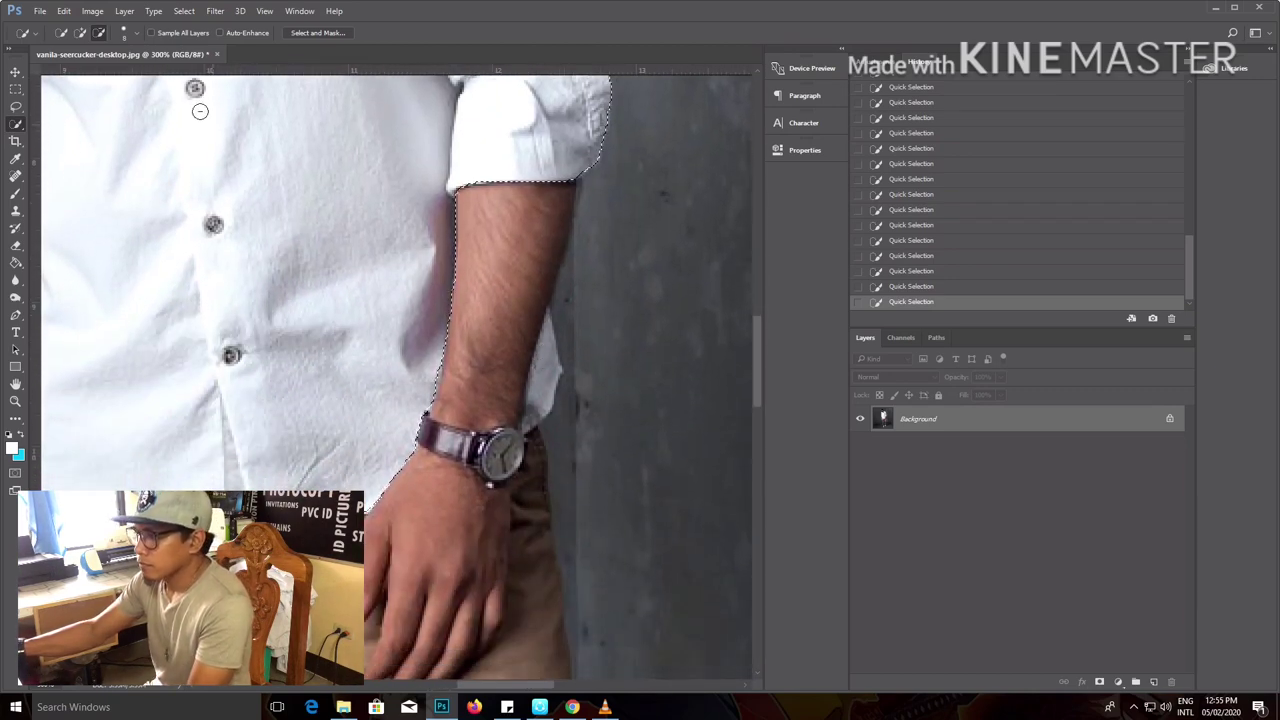
{"action": "left_click", "coordinate": [82, 33]}
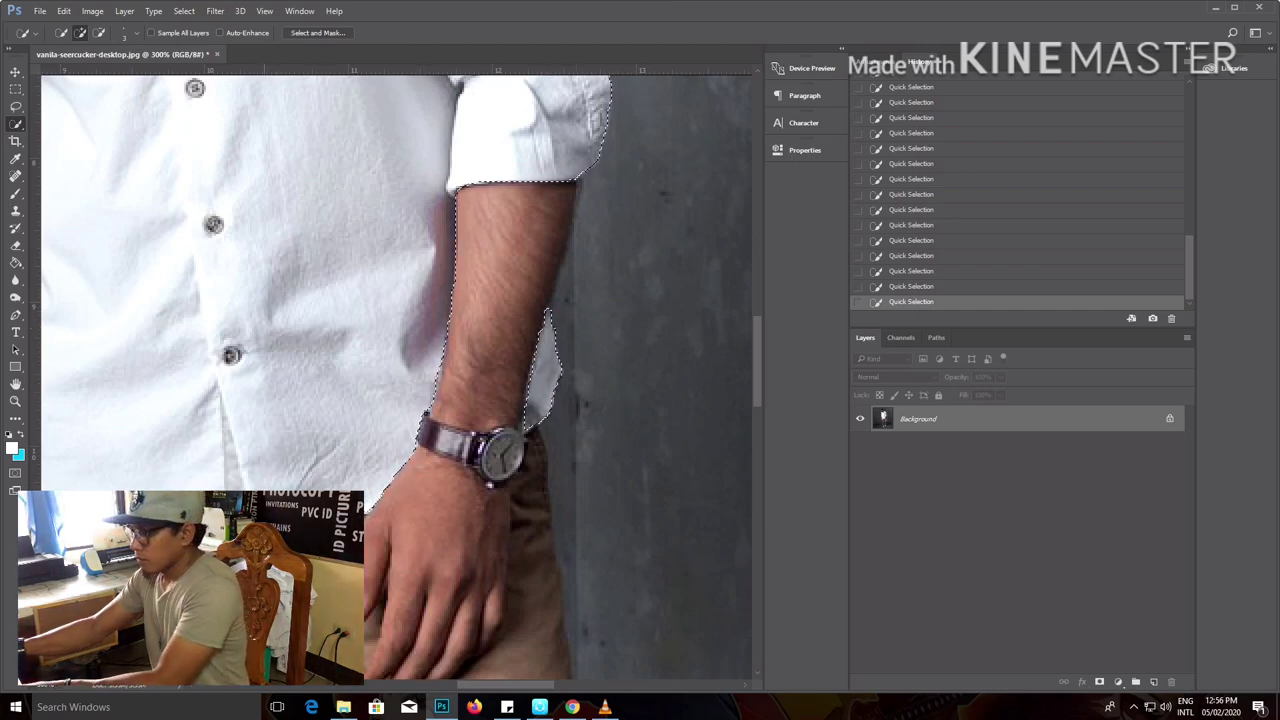
{"action": "left_click_drag", "start_coordinate": [334, 477], "coordinate": [404, 384]}
{"action": "scroll", "coordinate": [300, 390], "scroll_direction": "down", "scroll_amount": 4}
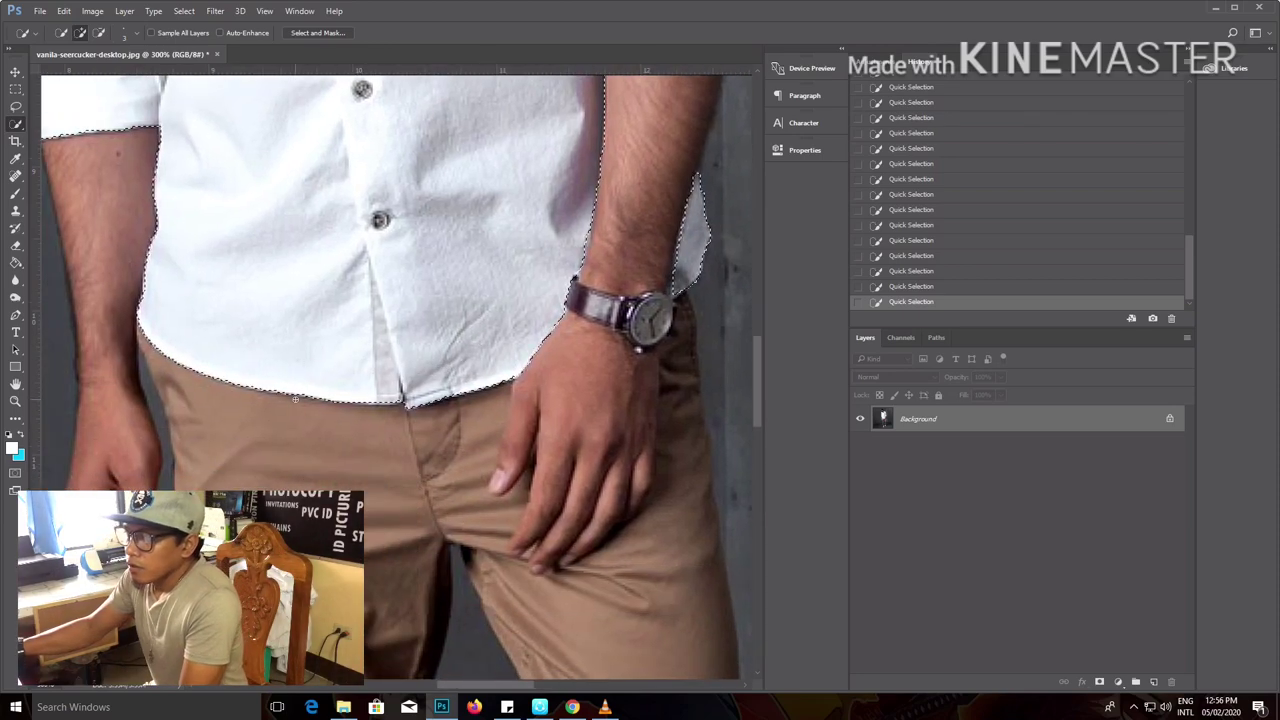
{"action": "scroll", "coordinate": [350, 360], "scroll_direction": "up", "scroll_amount": 3}
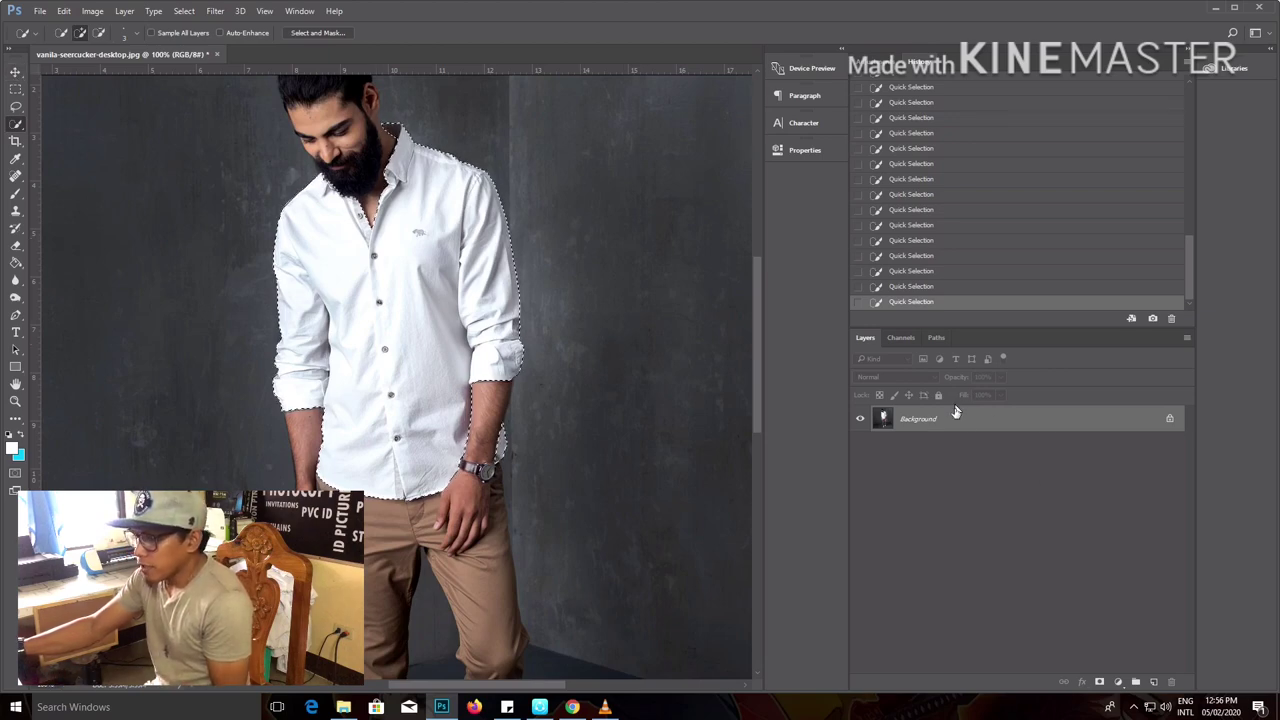
- Create a Solid Color fill layer from the shirt selection using the blue #3399ff
{"action": "left_click", "coordinate": [1118, 682]}
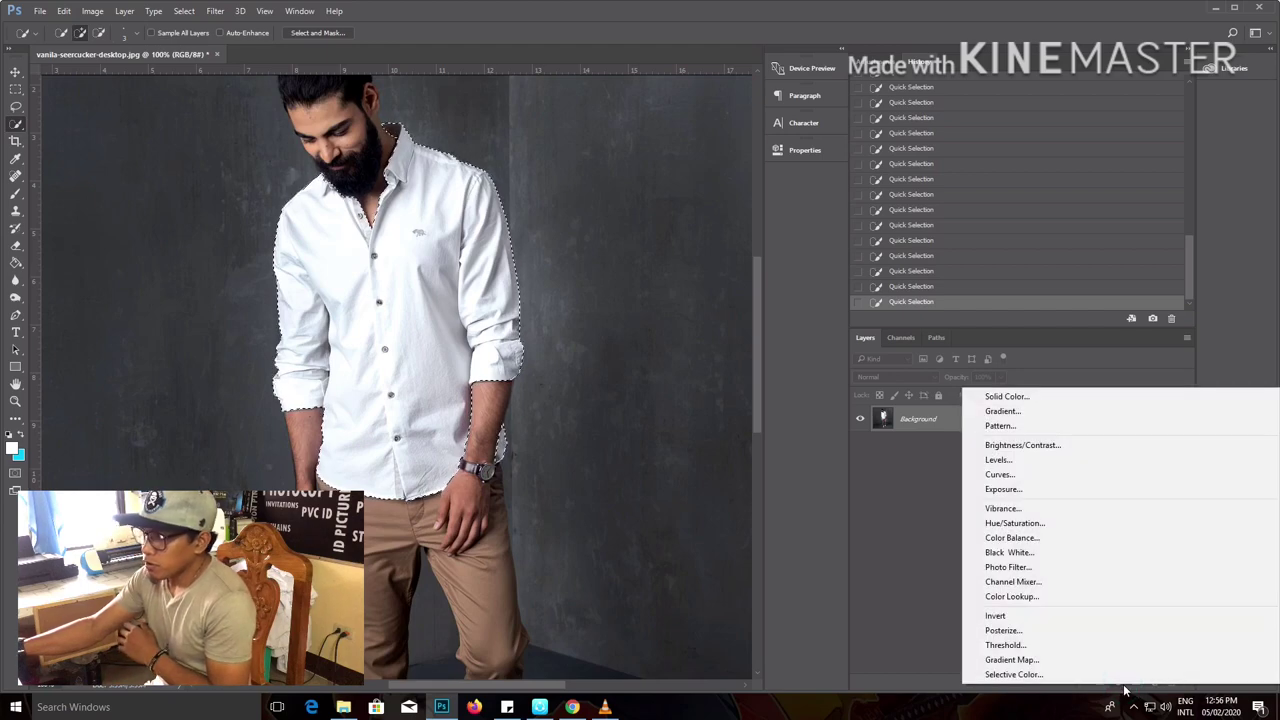
{"action": "left_click", "coordinate": [1007, 397]}
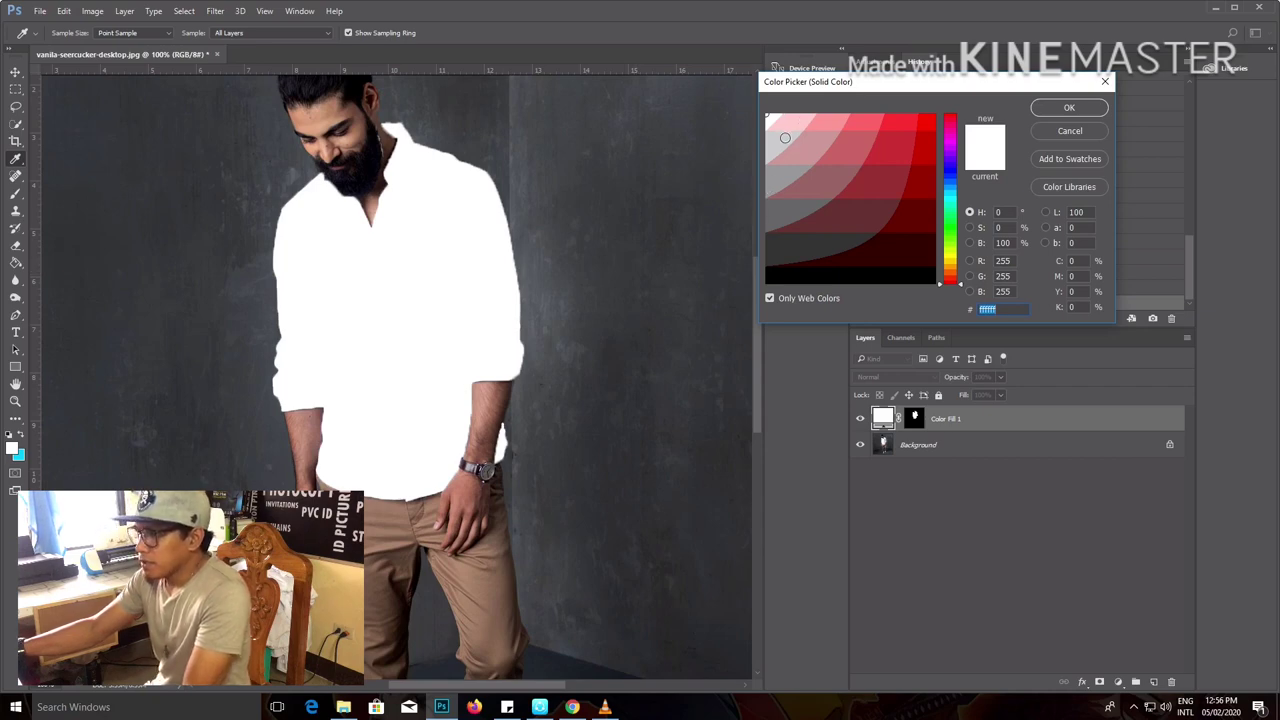
{"action": "left_click", "coordinate": [950, 188]}
{"action": "left_click", "coordinate": [889, 119]}
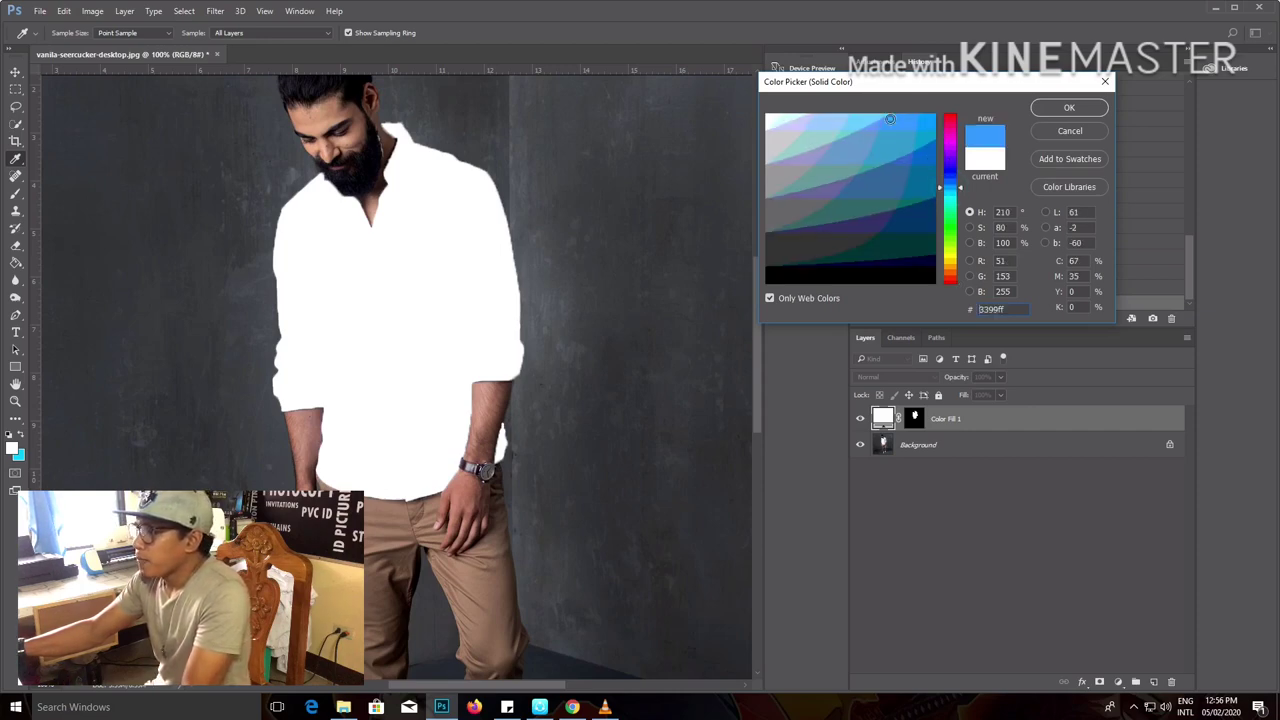
{"action": "left_click", "coordinate": [873, 117]}
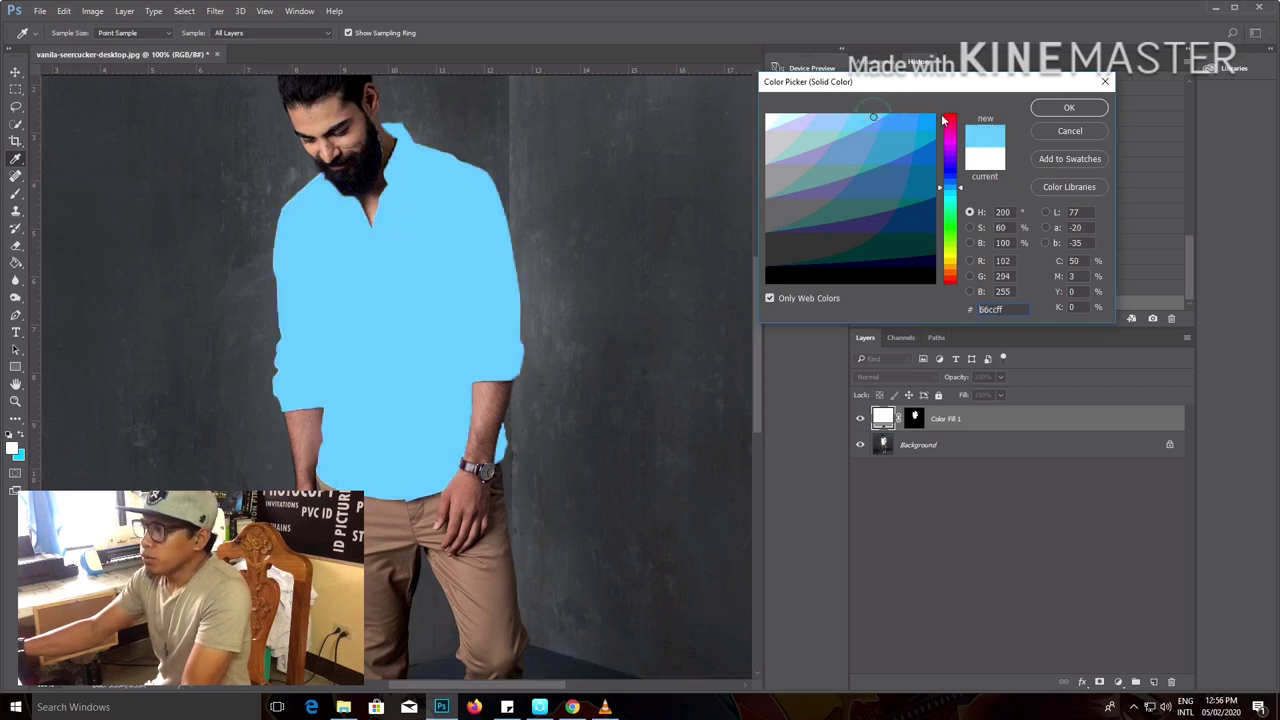
{"action": "left_click", "coordinate": [893, 119]}
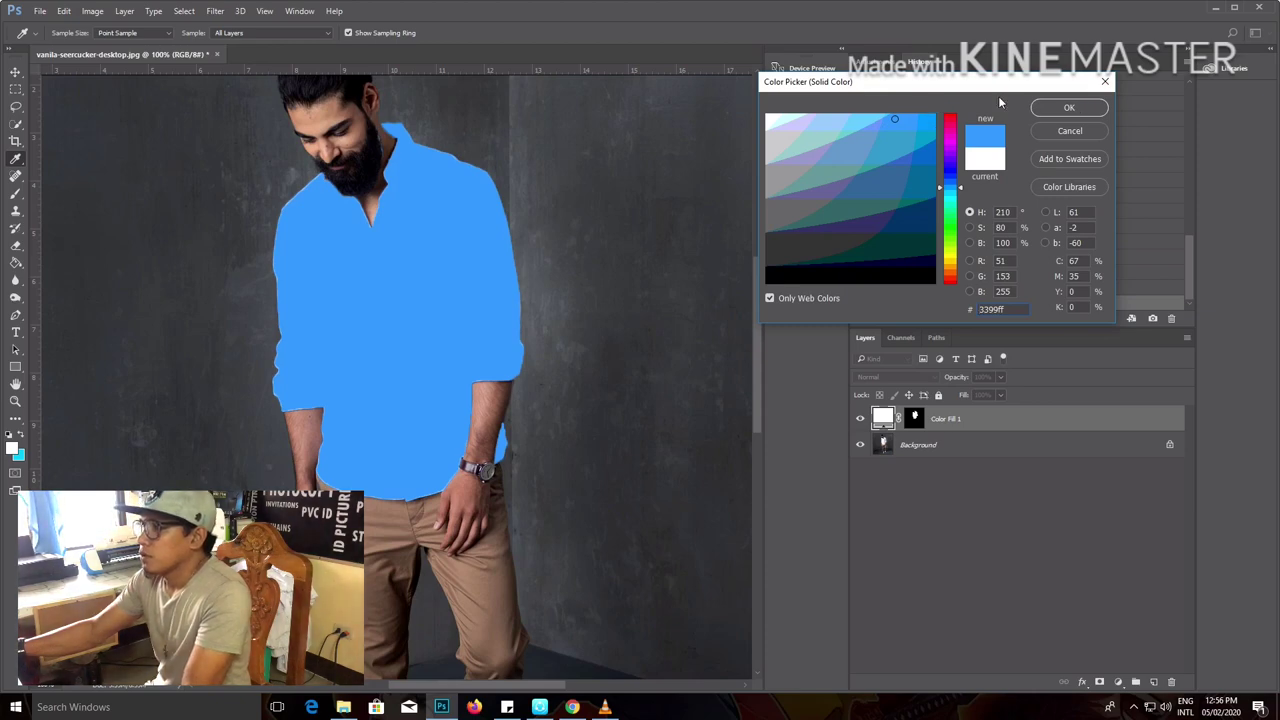
{"action": "left_click", "coordinate": [1058, 107]}
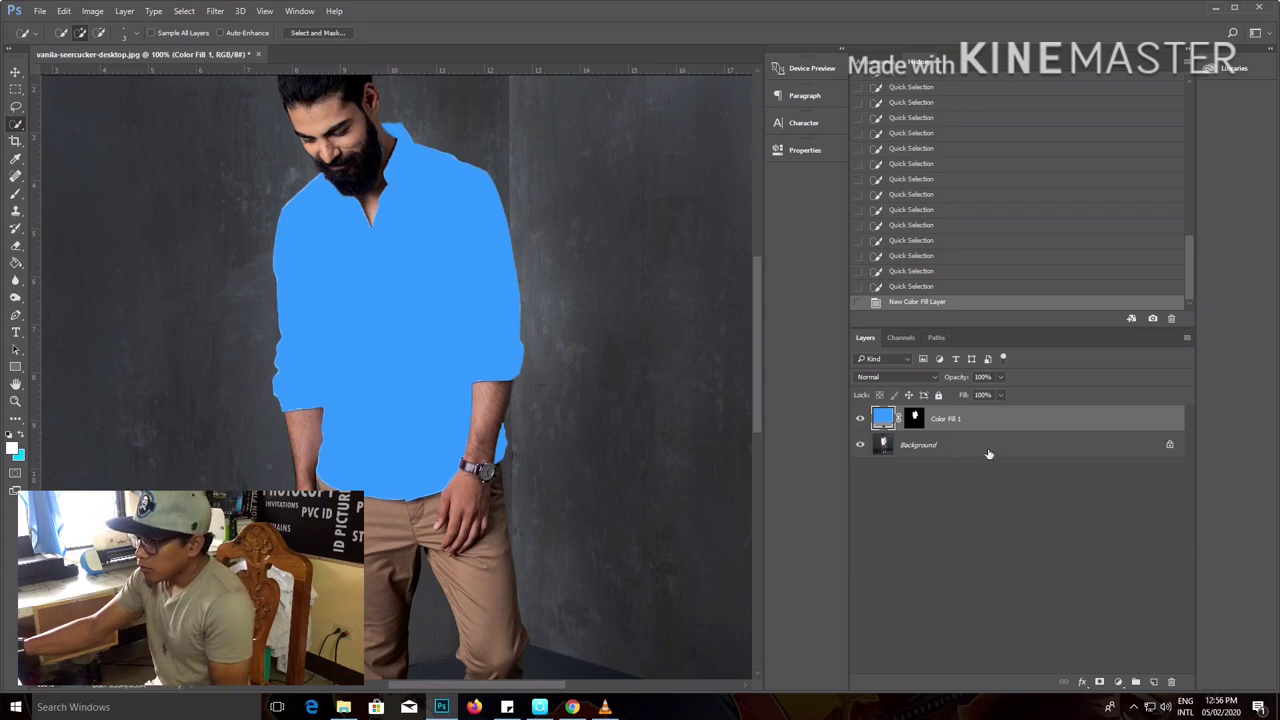
- Set the blue fill layer's blending mode to Multiply so the shirt's folds show through
{"action": "left_click", "coordinate": [935, 378]}
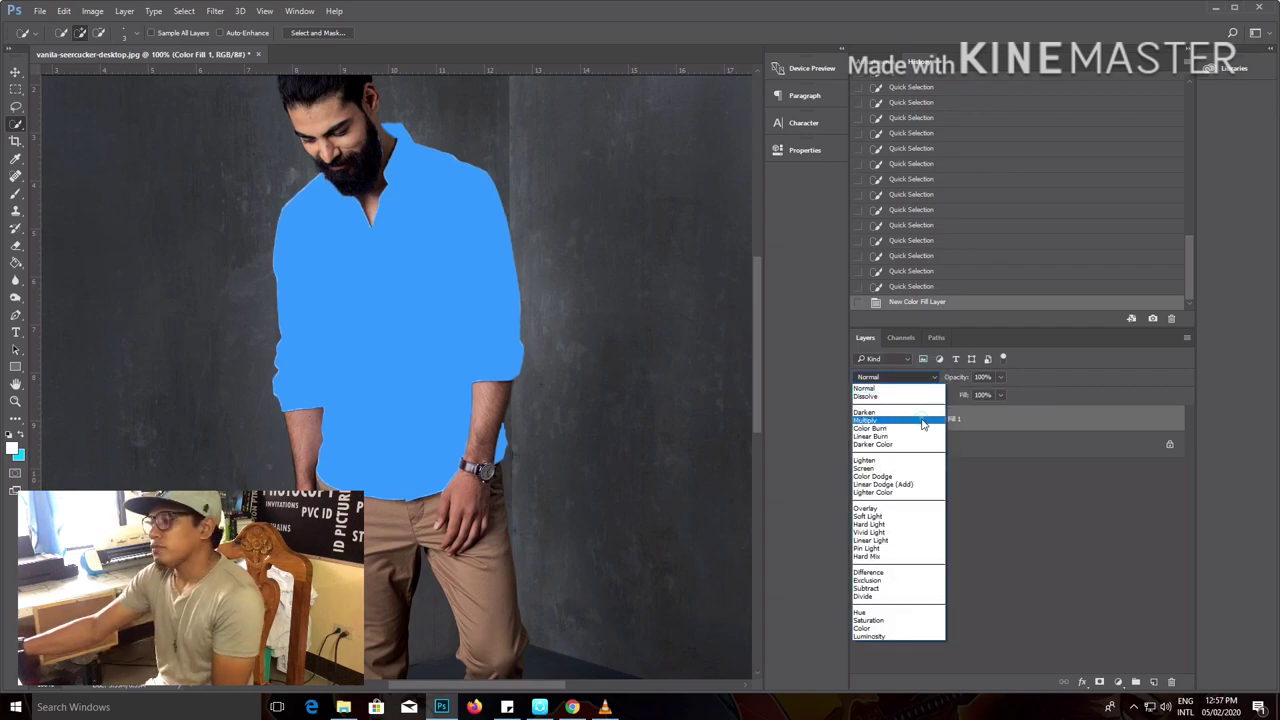
{"action": "left_click", "coordinate": [923, 423]}
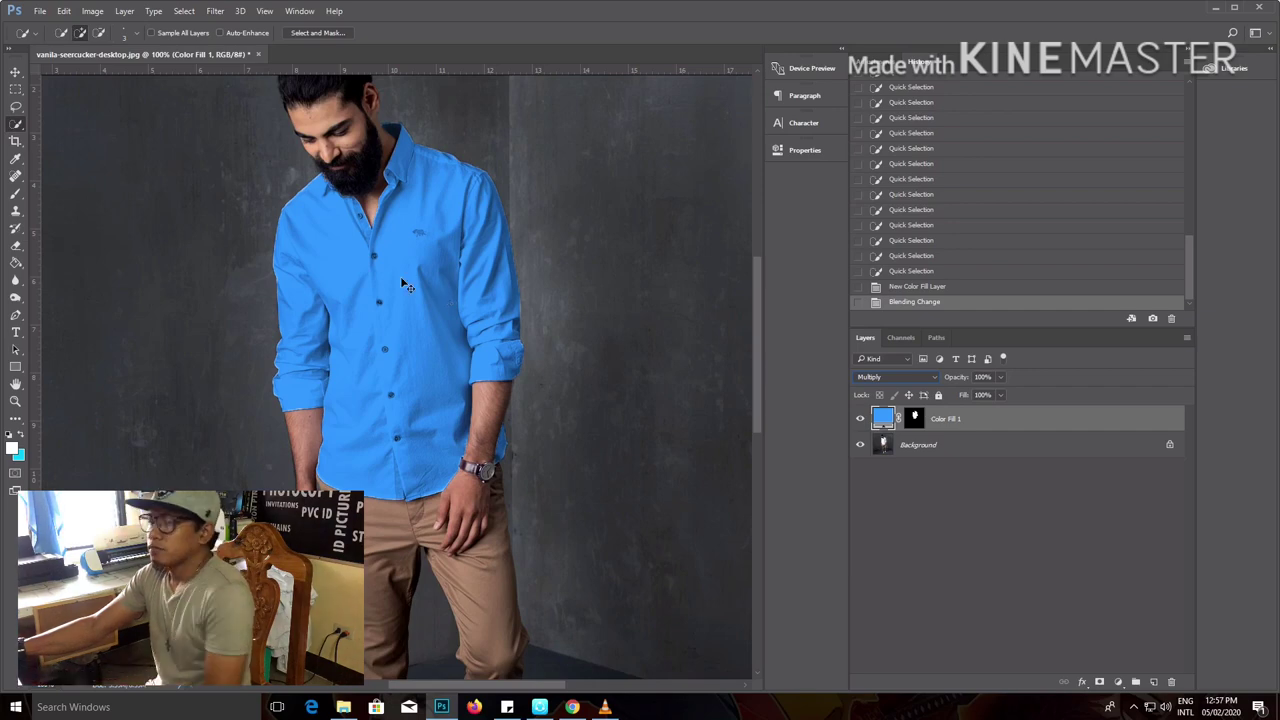
{"action": "key", "text": "ctrl+minus"}
{"action": "key", "text": "ctrl+minus"}
{"action": "key", "text": "ctrl+minus"}
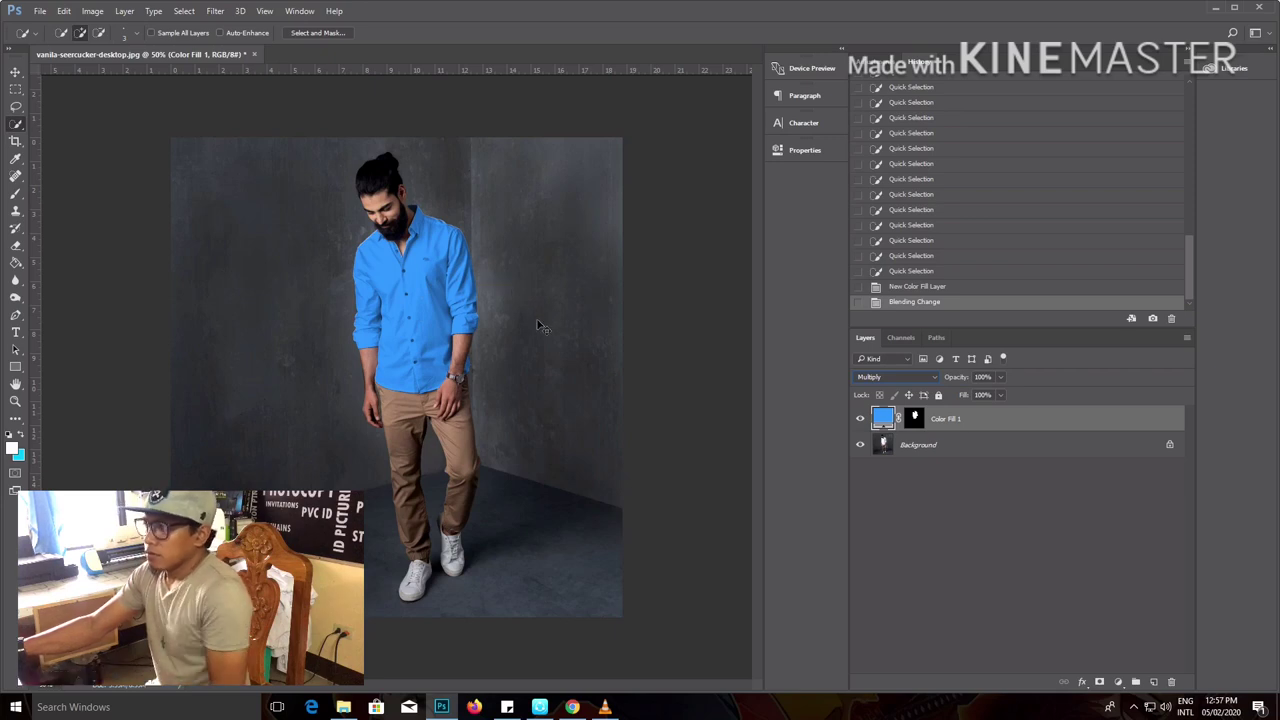
{"action": "key", "text": "ctrl+plus"}
{"action": "key", "text": "ctrl+plus"}
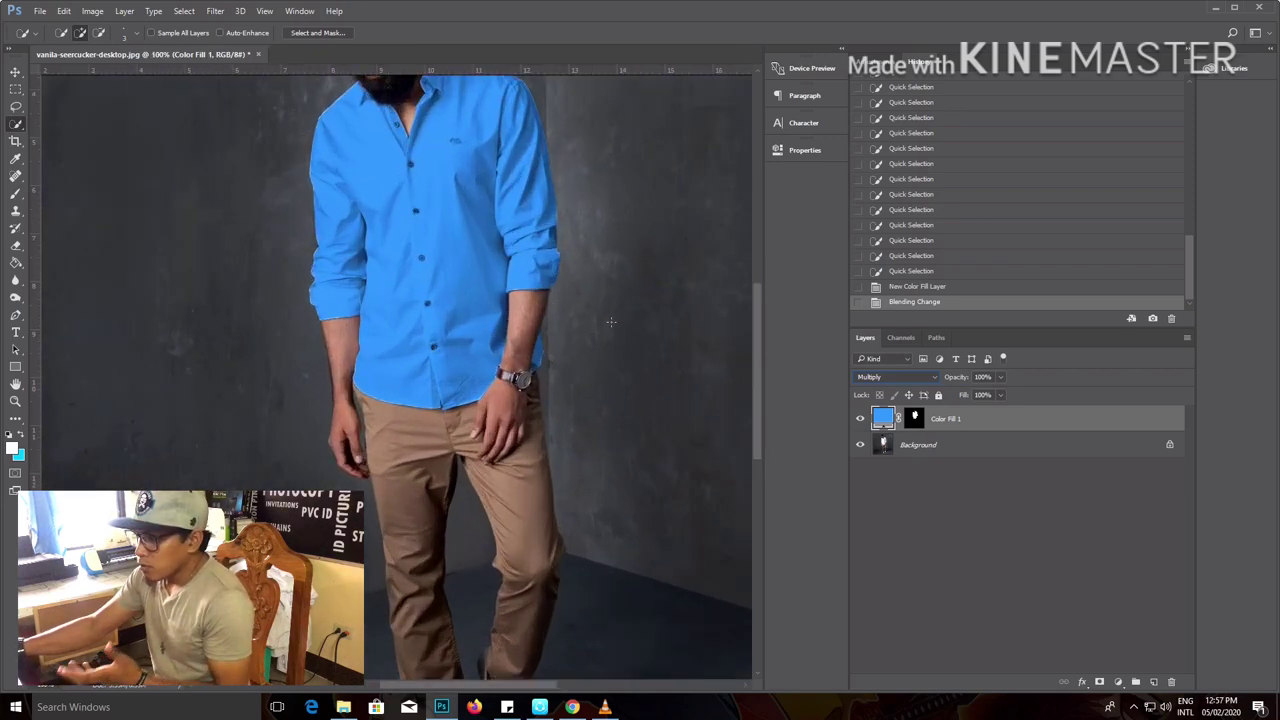
{"action": "left_click_drag", "start_coordinate": [757, 370], "coordinate": [759, 342]}
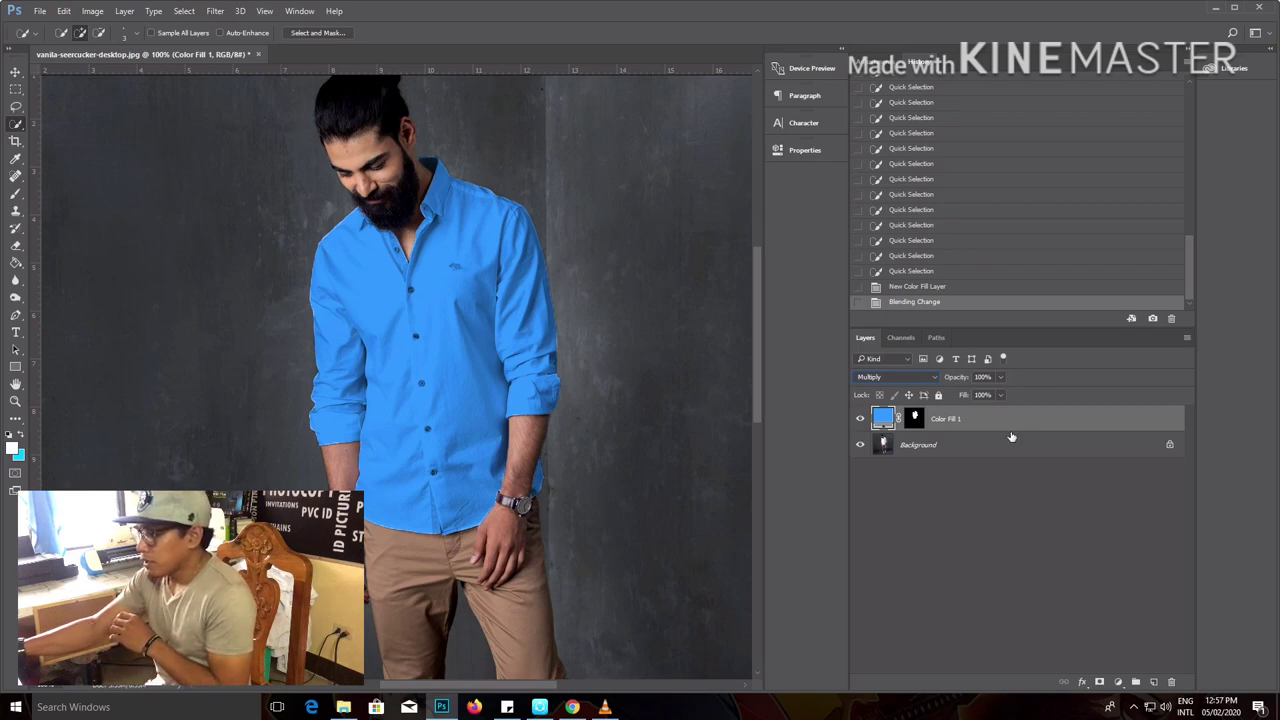
- Add a Curves adjustment layer above the blue fill layer
{"action": "left_click", "coordinate": [1119, 682]}
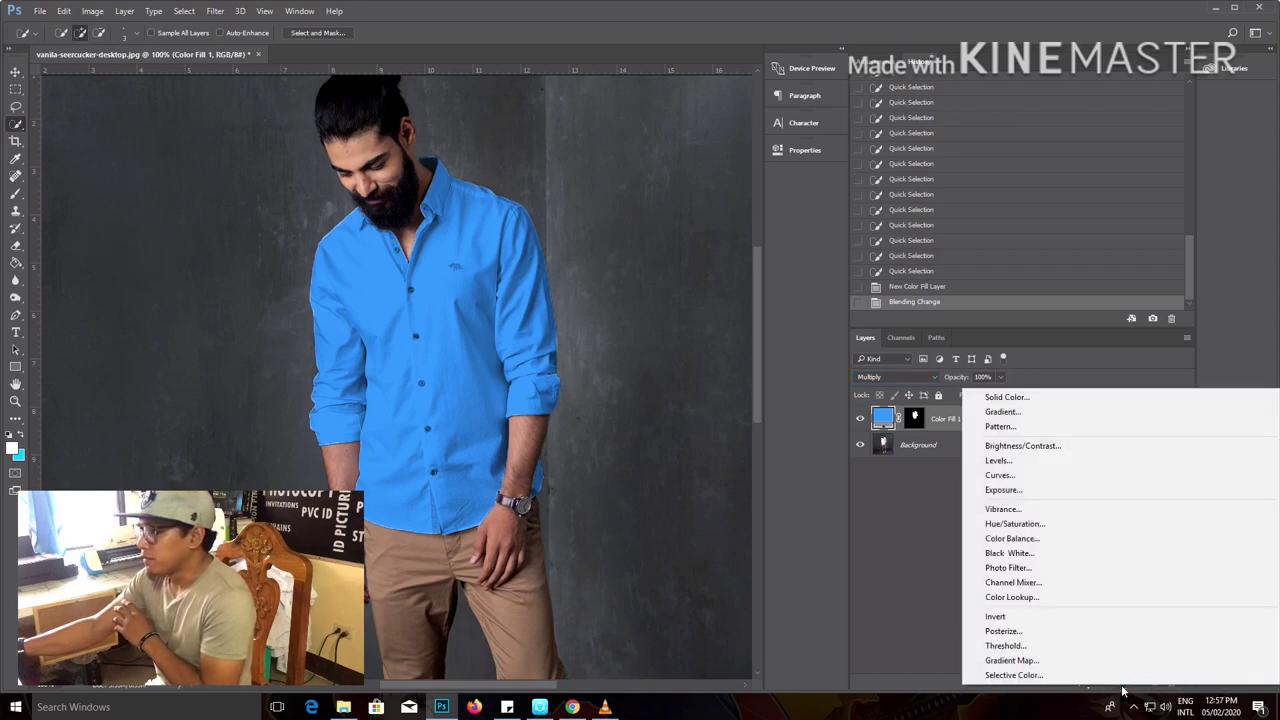
{"action": "left_click", "coordinate": [1070, 477]}
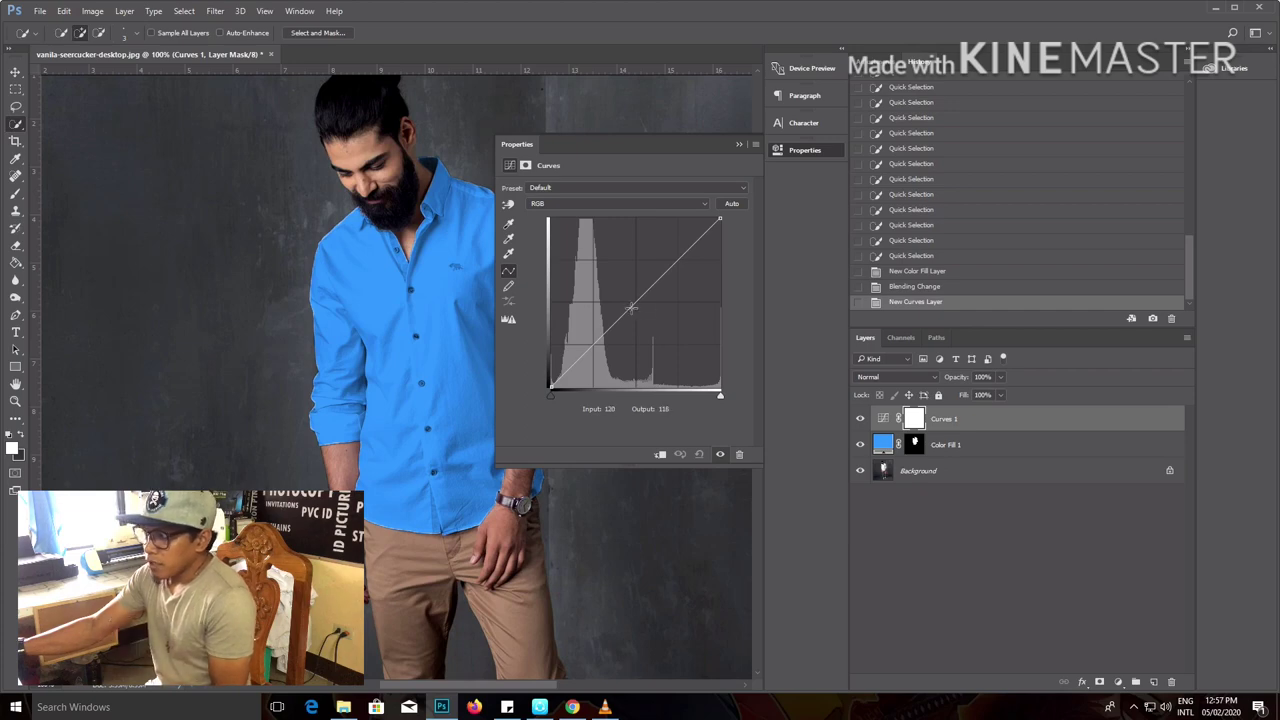
- Try brightening the image by raising the curve's midtones, and reset the curve to its default
{"action": "mouse_move", "coordinate": [631, 307]}
{"action": "left_mouse_down"}
{"action": "mouse_move", "coordinate": [590, 256]}
{"action": "mouse_move", "coordinate": [619, 296]}
{"action": "left_mouse_up"}
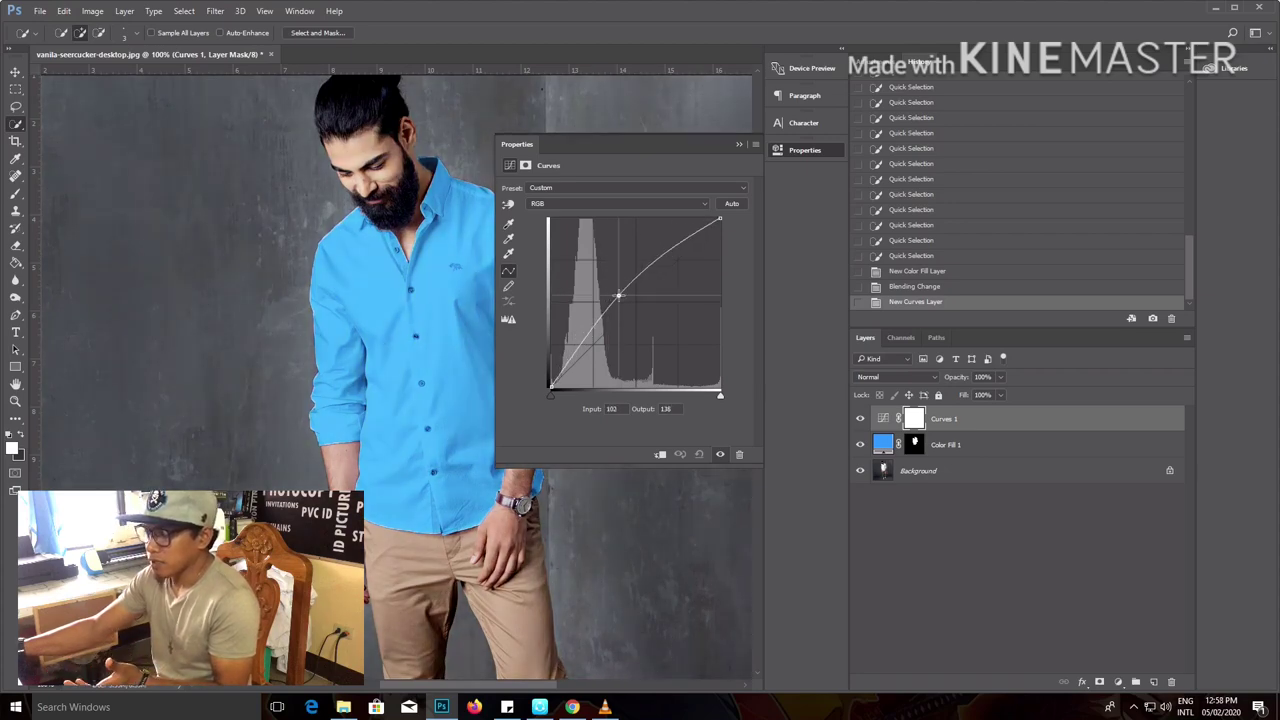
{"action": "mouse_move", "coordinate": [619, 296]}
{"action": "left_mouse_down"}
{"action": "mouse_move", "coordinate": [601, 272]}
{"action": "mouse_move", "coordinate": [632, 307]}
{"action": "mouse_move", "coordinate": [605, 265]}
{"action": "mouse_move", "coordinate": [626, 304]}
{"action": "mouse_move", "coordinate": [615, 286]}
{"action": "left_mouse_up"}
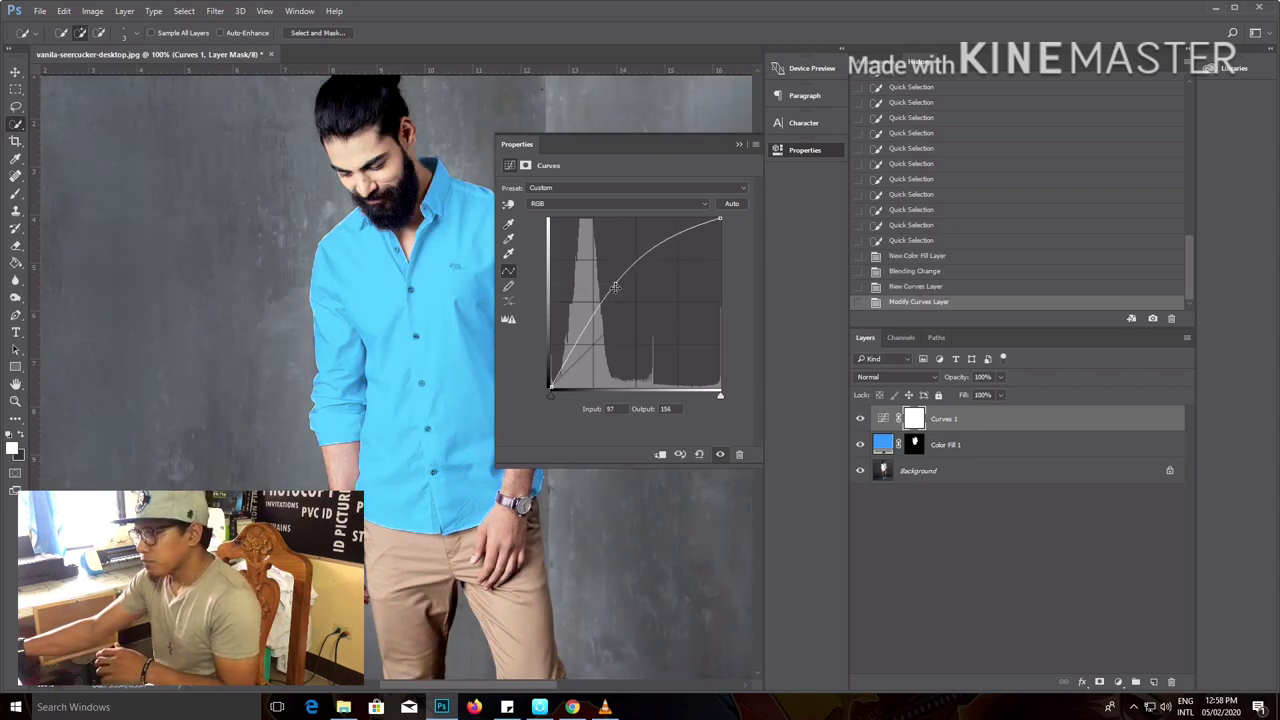
{"action": "left_click_drag", "start_coordinate": [615, 288], "coordinate": [621, 295]}
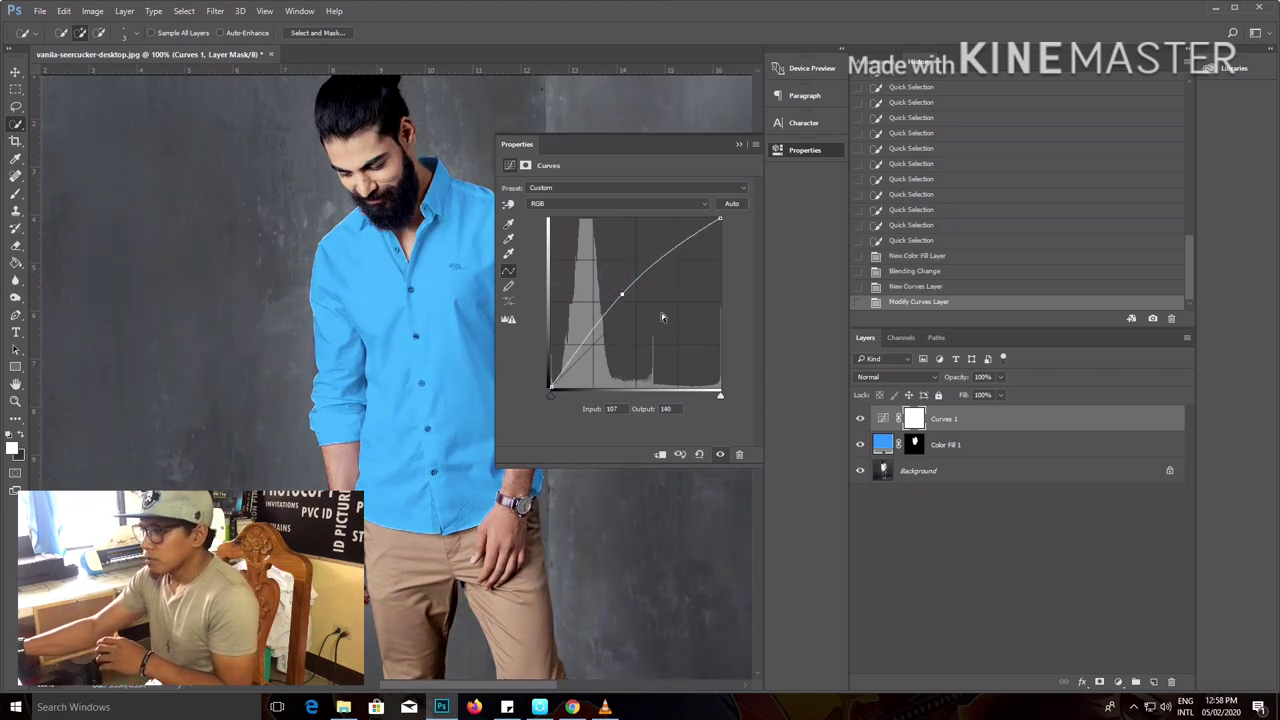
{"action": "left_click", "coordinate": [700, 456]}
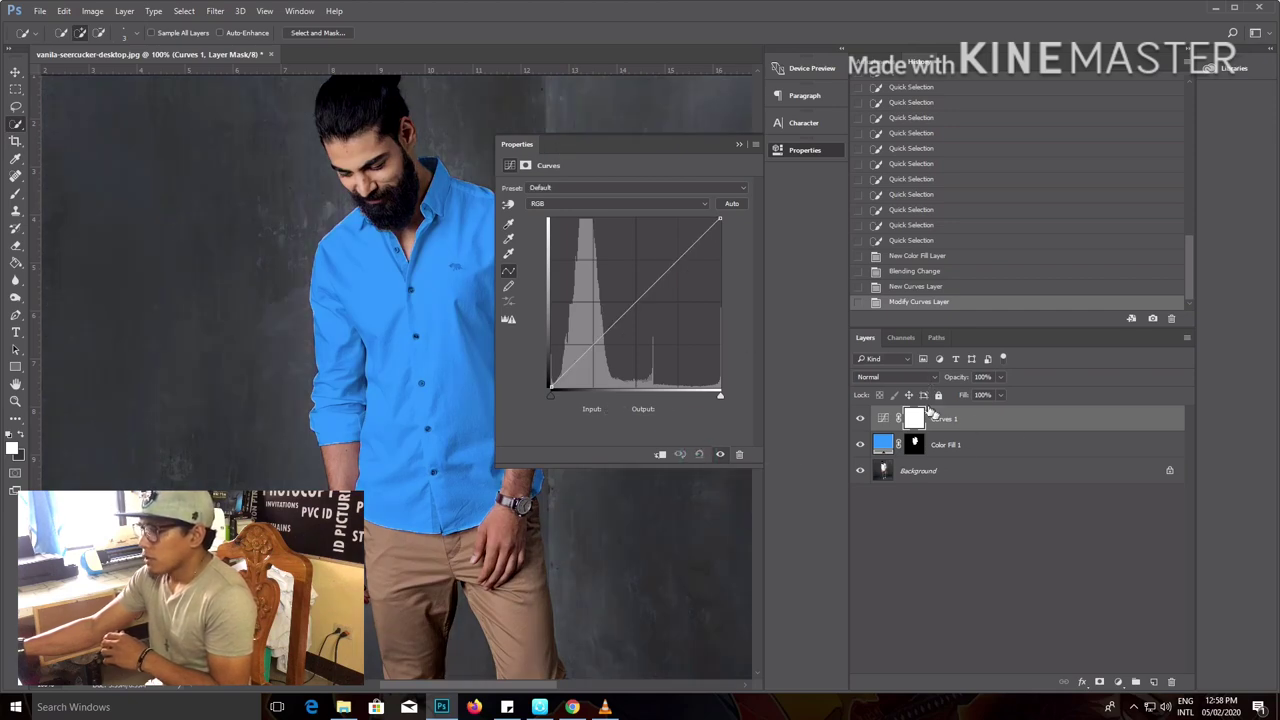
{"action": "left_click", "coordinate": [741, 142]}
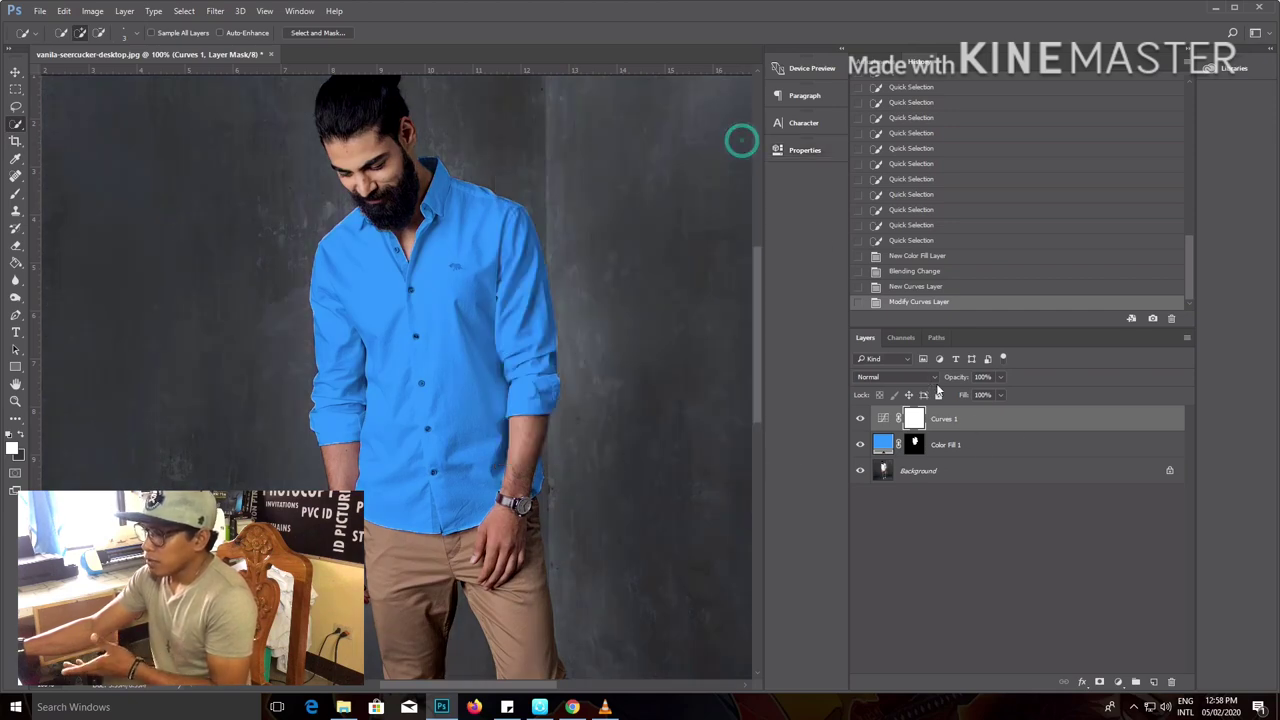
- Group the Curves adjustment layer and the blue fill layer together
{"action": "left_click", "coordinate": [990, 446]}
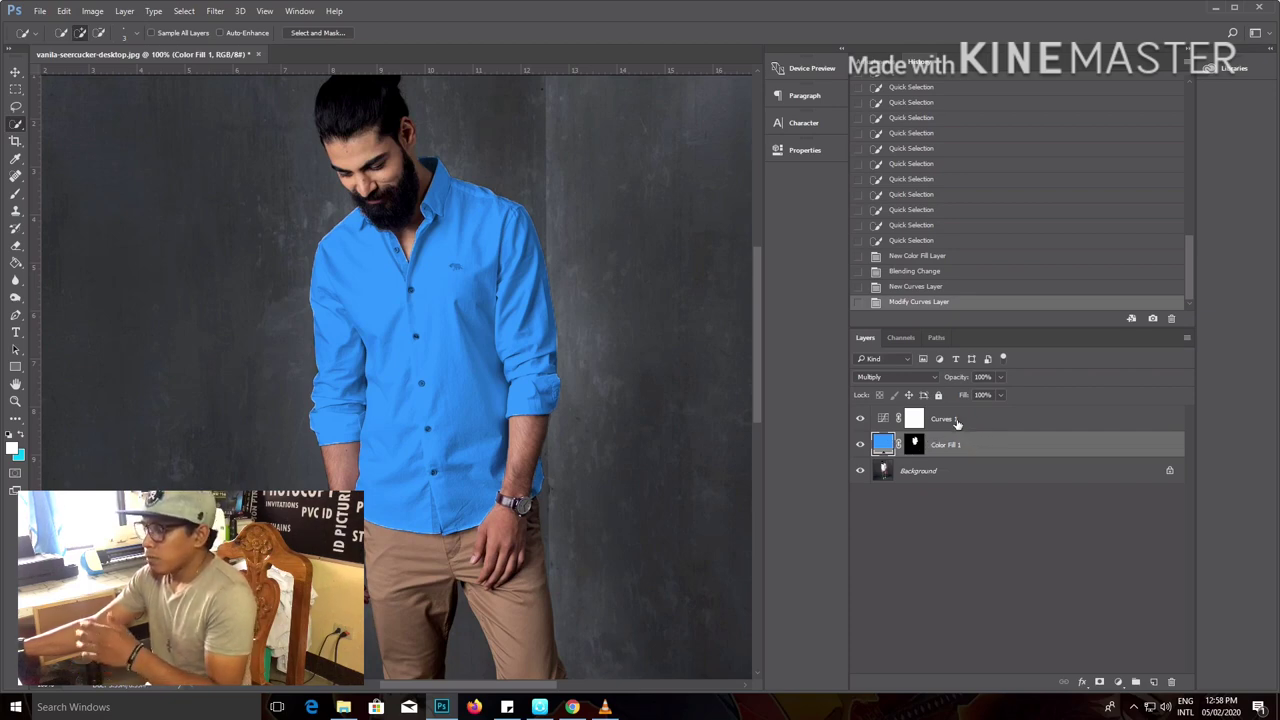
{"action": "left_click", "coordinate": [957, 421]}
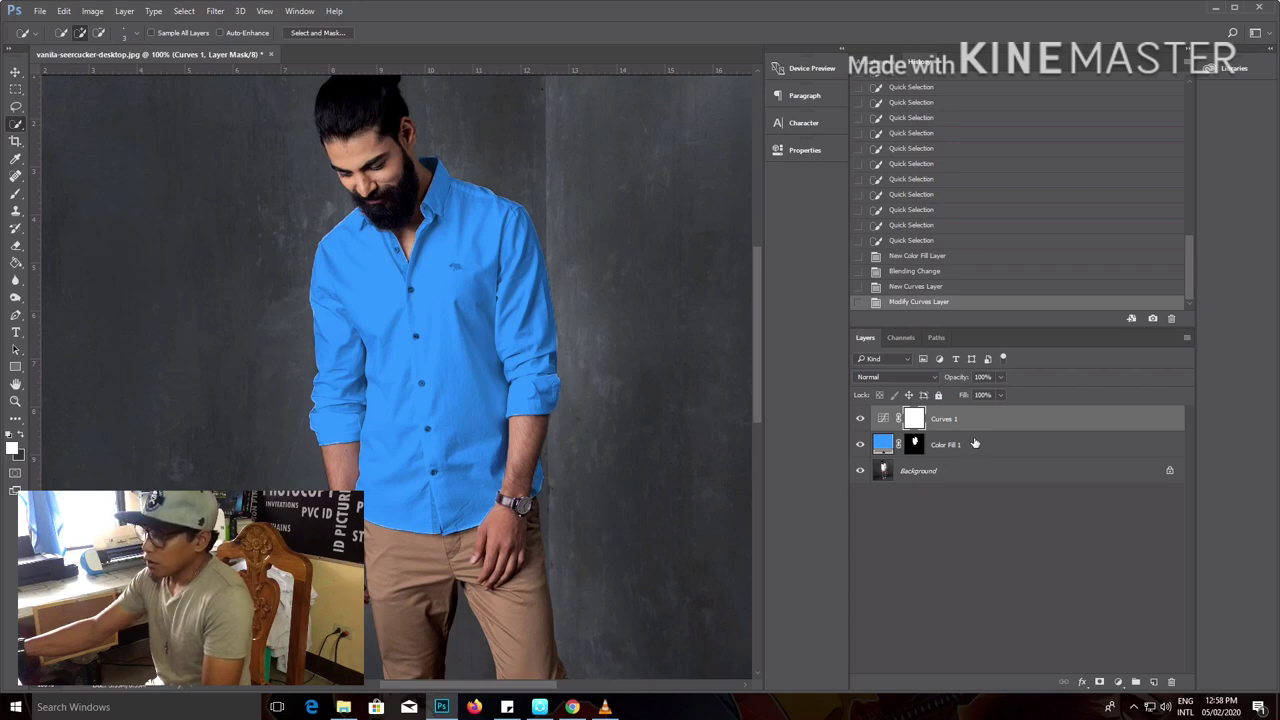
{"action": "left_click", "coordinate": [975, 441]}
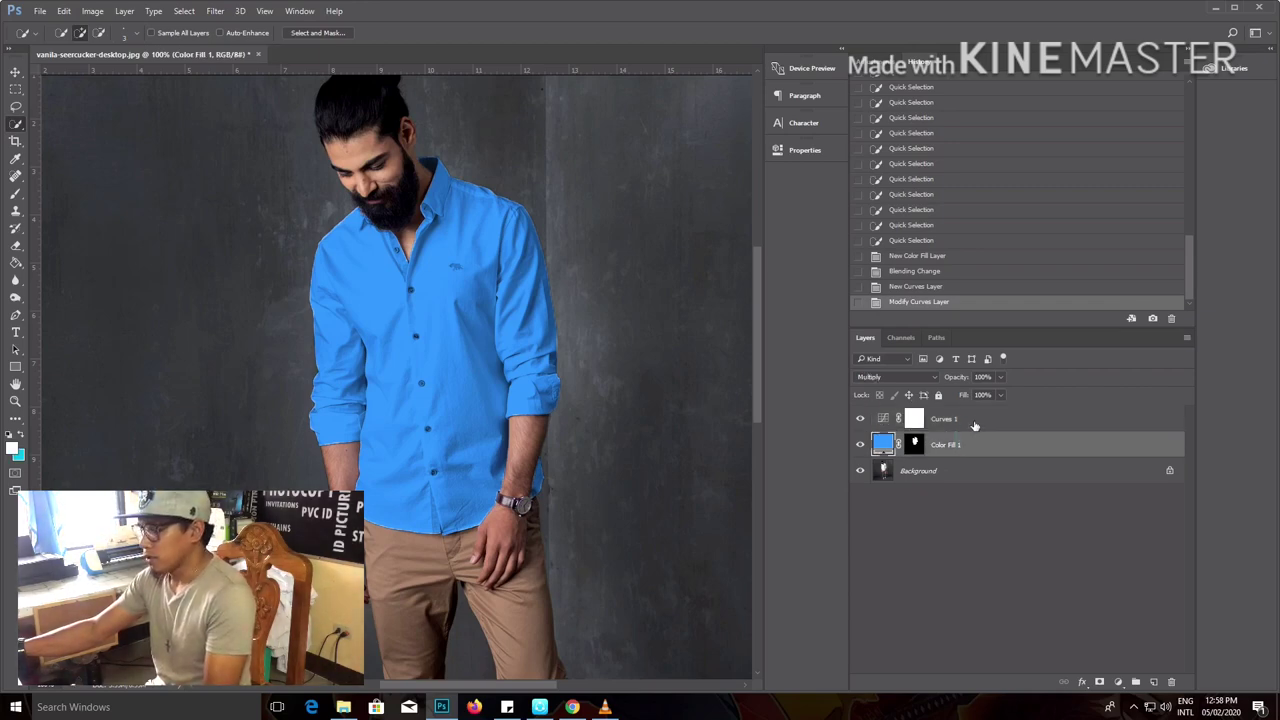
{"action": "left_click", "coordinate": [975, 422], "text": "shift"}
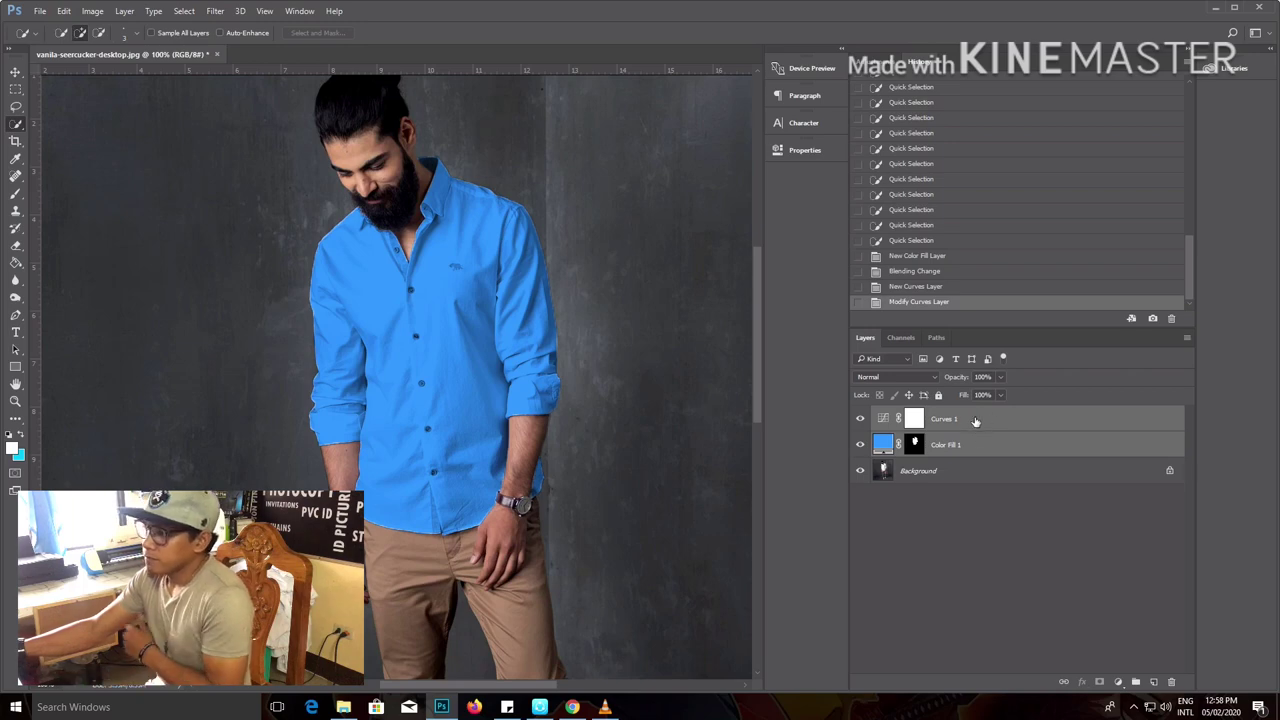
{"action": "key", "text": "ctrl+g"}
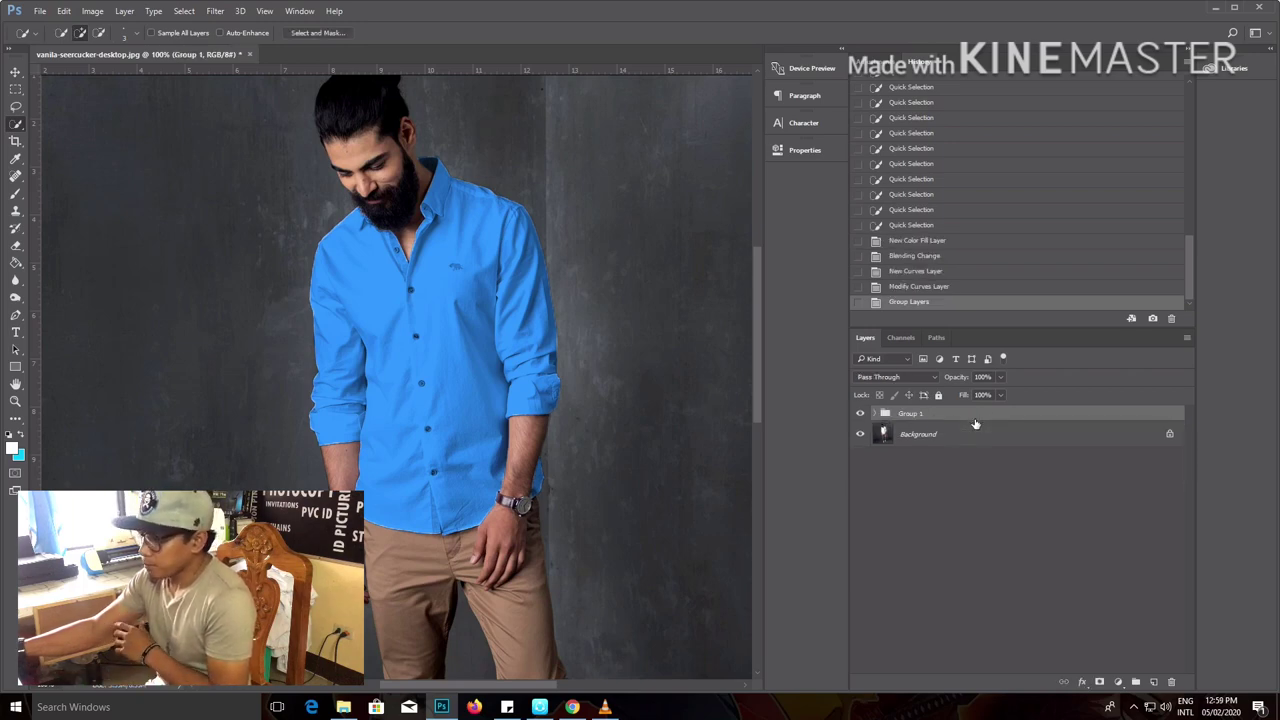
- Move the shirt mask from the blue fill layer onto the group so it limits both layers inside
{"action": "left_click", "coordinate": [873, 414]}
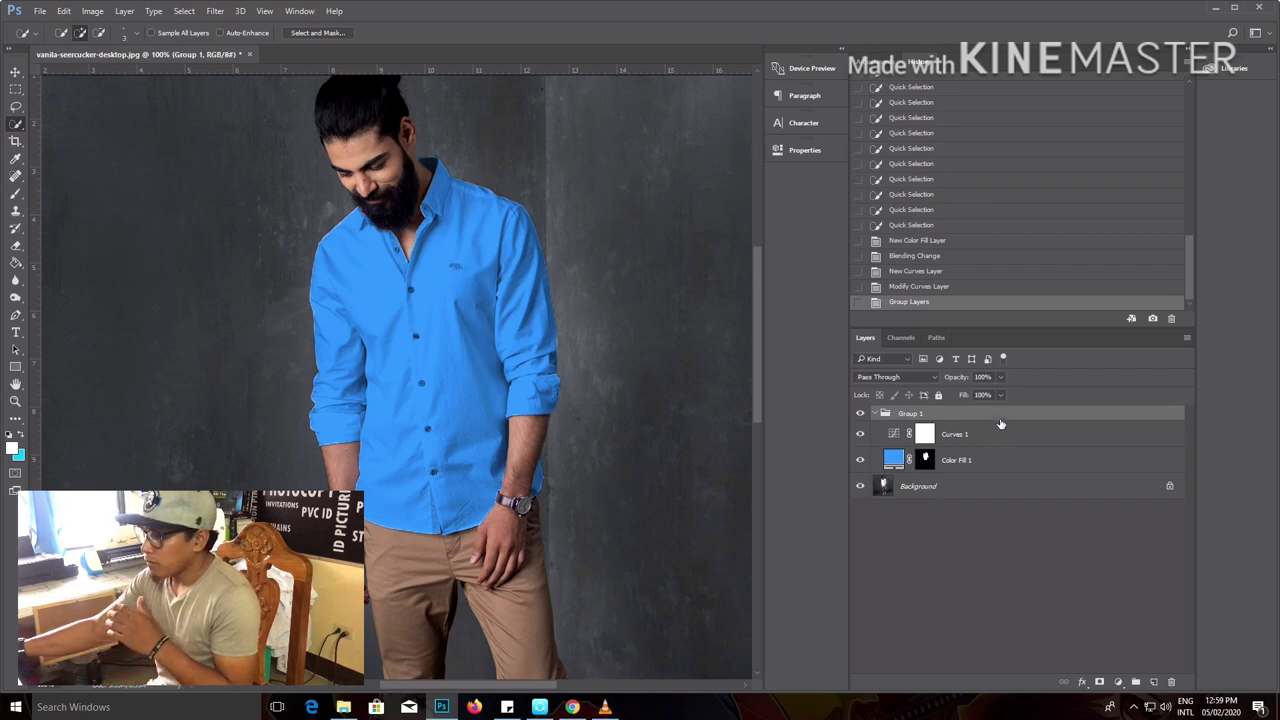
{"action": "left_click", "coordinate": [925, 459]}
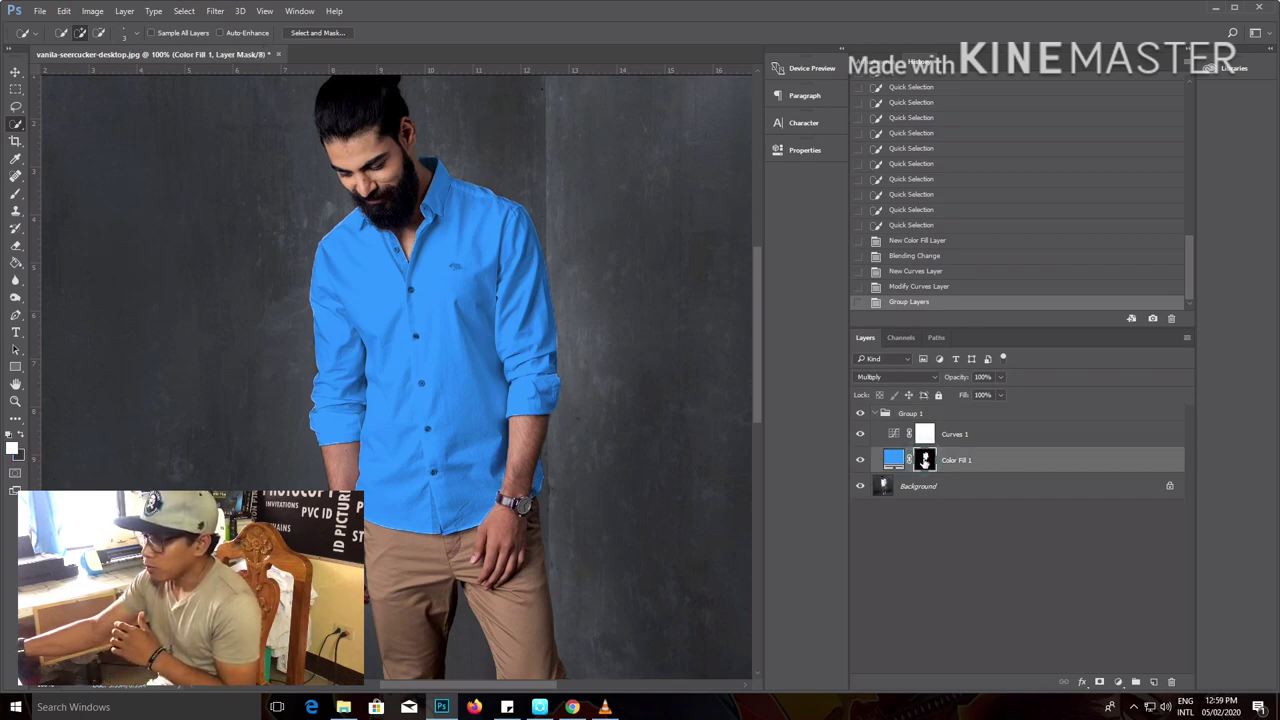
{"action": "left_click_drag", "start_coordinate": [925, 459], "coordinate": [924, 417]}
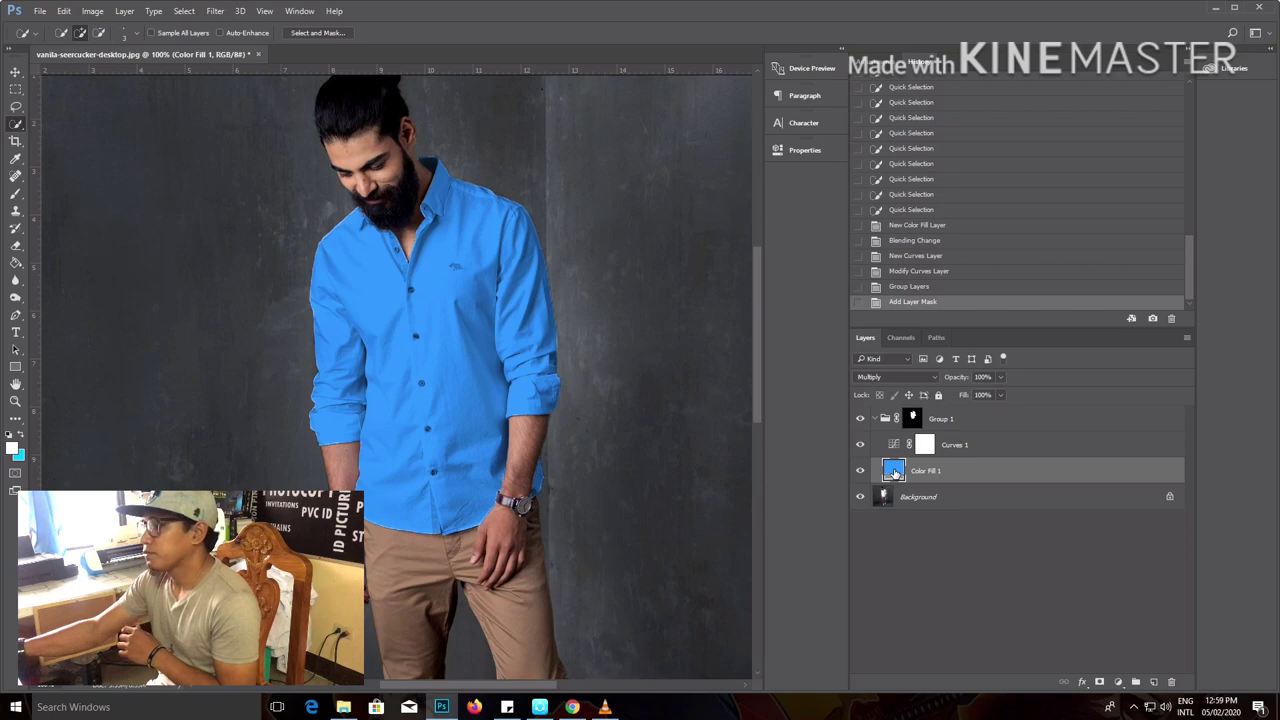
{"action": "left_click", "coordinate": [877, 420]}
{"action": "left_click", "coordinate": [877, 420]}
{"action": "left_click", "coordinate": [877, 420]}
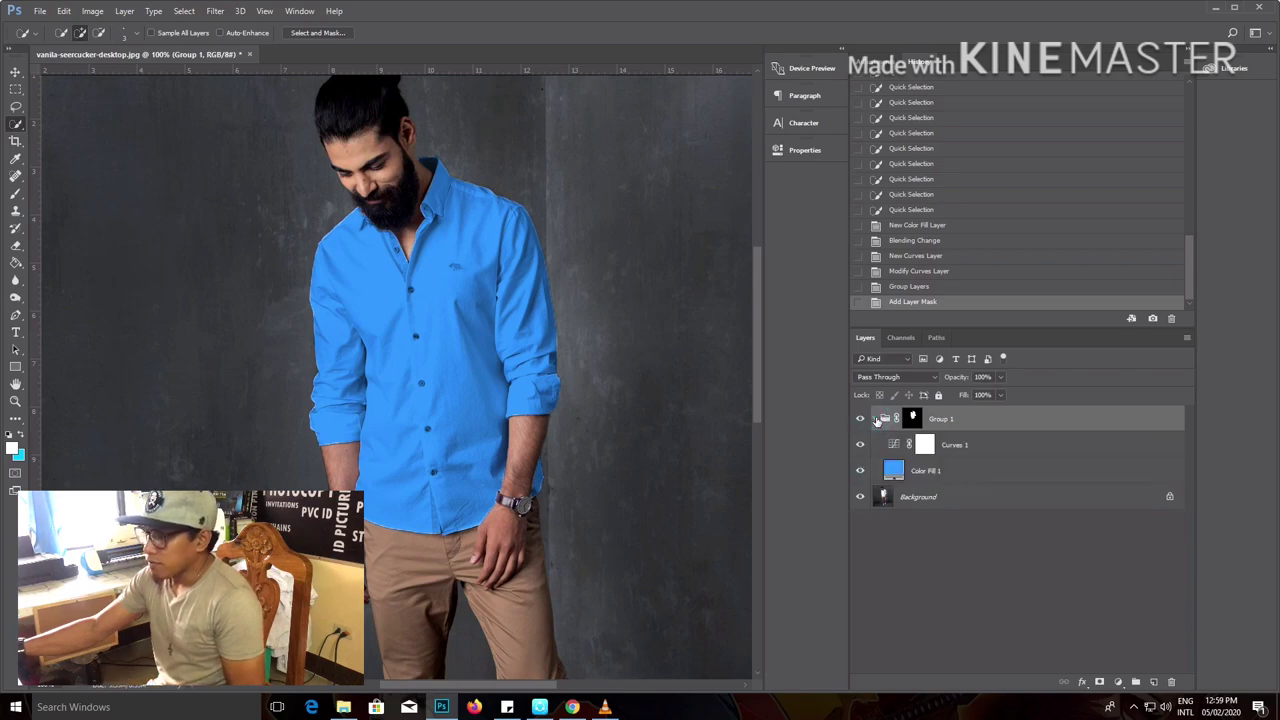
- Add contrast to the shirt with on-image adjustment on the Curves layer, darkening the sleeve shadow and setting the chest tone to input 134, output 139
{"action": "left_click", "coordinate": [929, 444]}
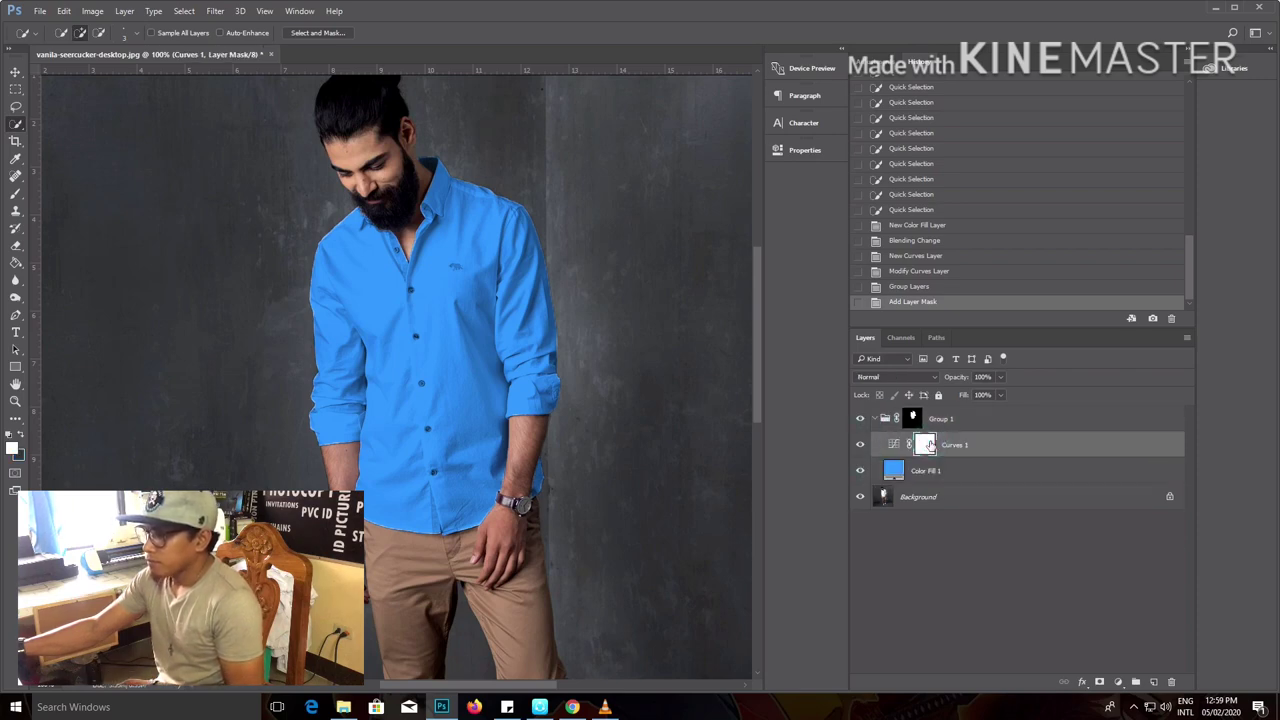
{"action": "double_click", "coordinate": [892, 446]}
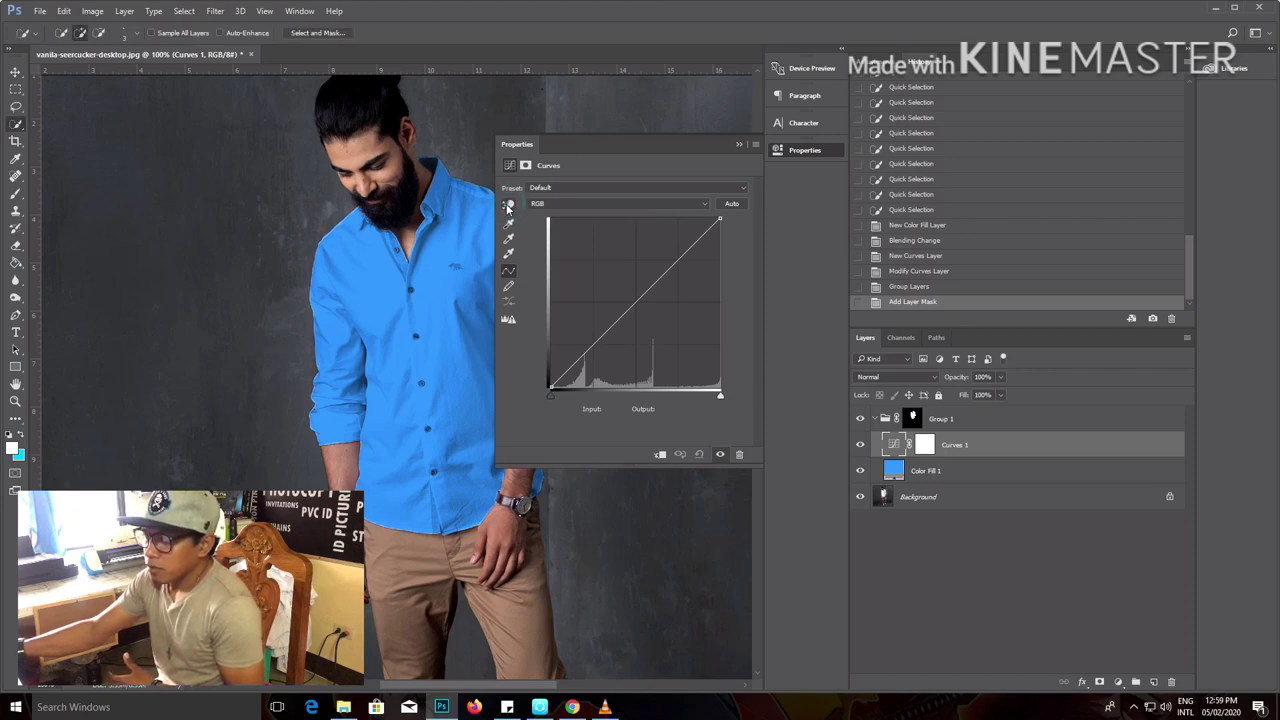
{"action": "left_click", "coordinate": [508, 205]}
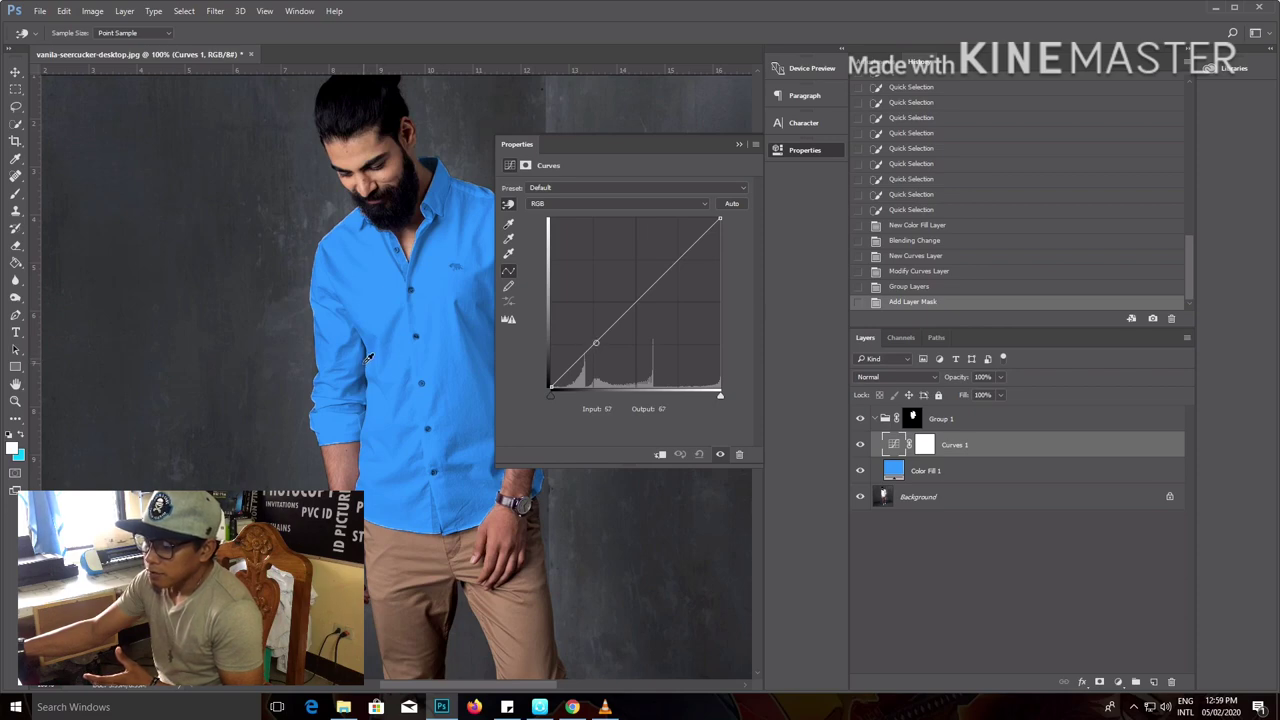
{"action": "left_click_drag", "start_coordinate": [368, 357], "coordinate": [368, 374]}
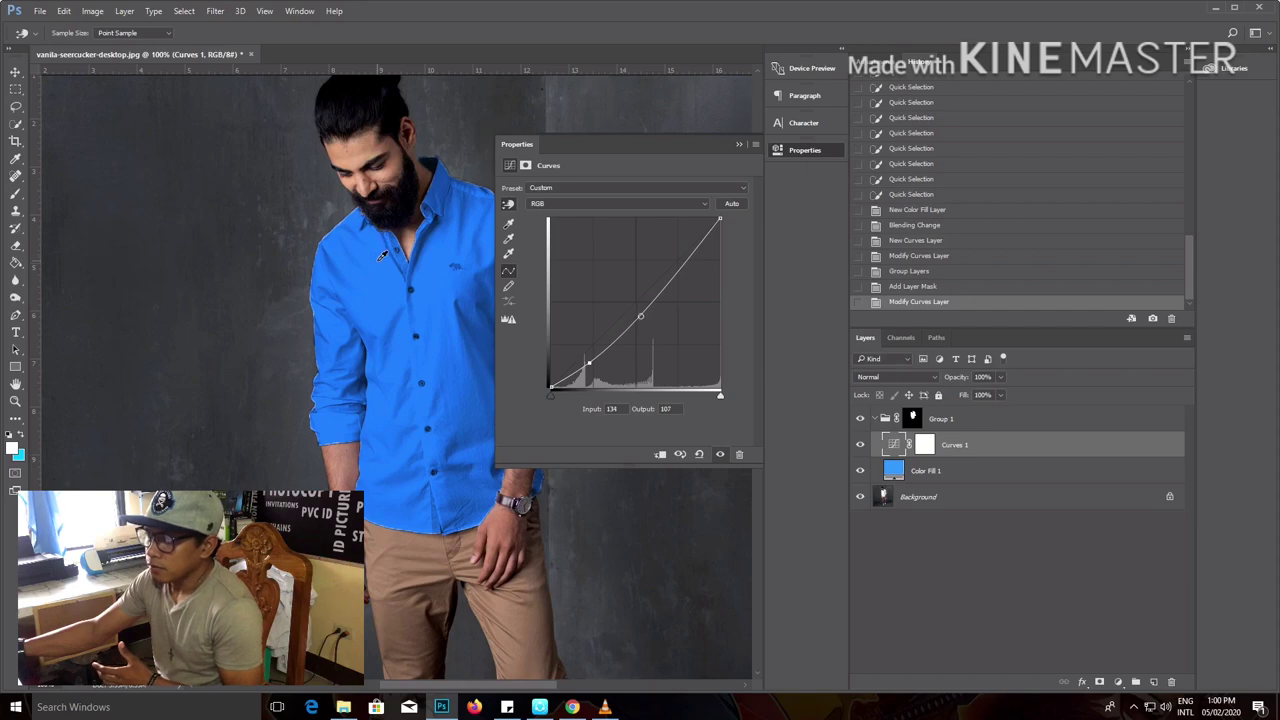
{"action": "left_click_drag", "start_coordinate": [382, 256], "coordinate": [381, 238]}
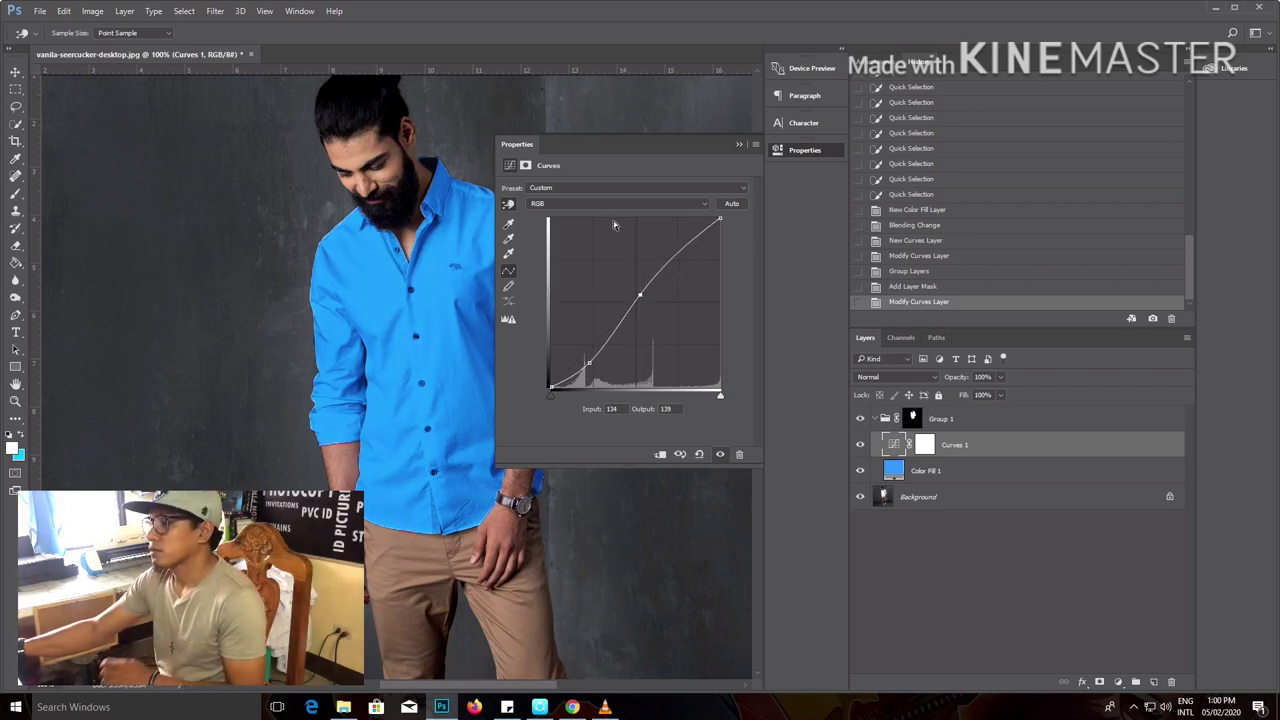
{"action": "left_click", "coordinate": [739, 145]}
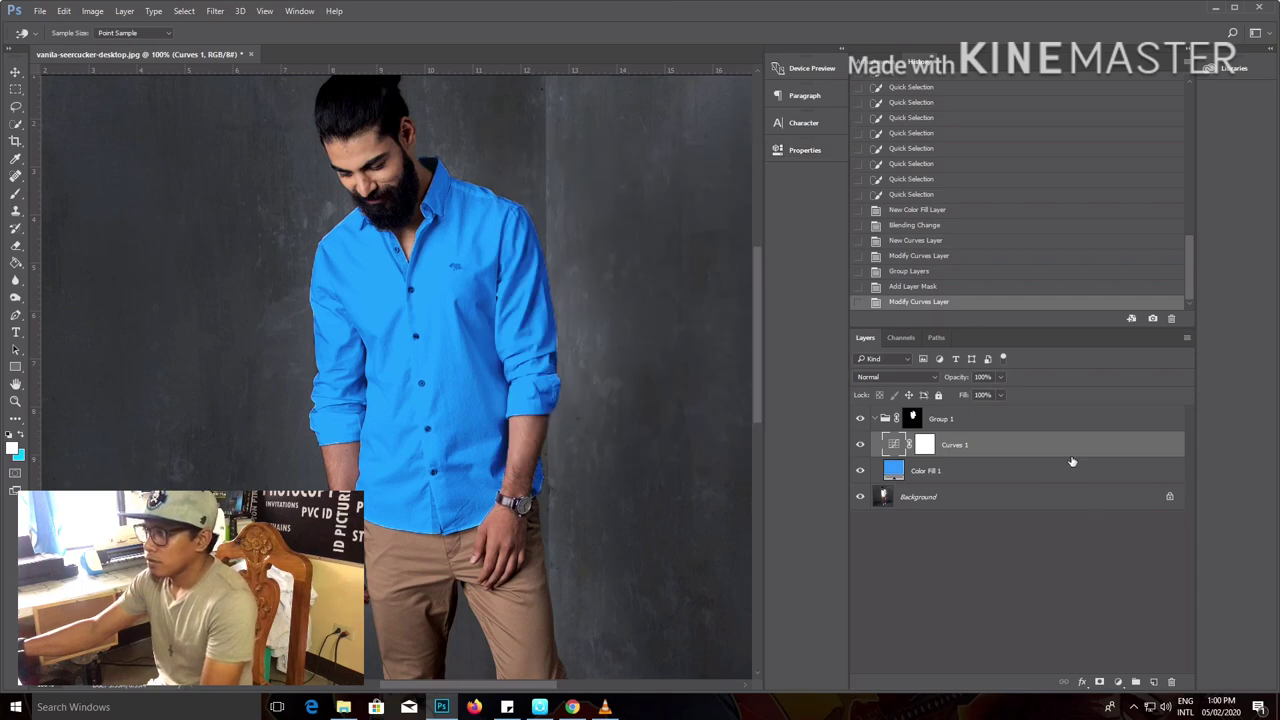
{"action": "key", "text": "w"}
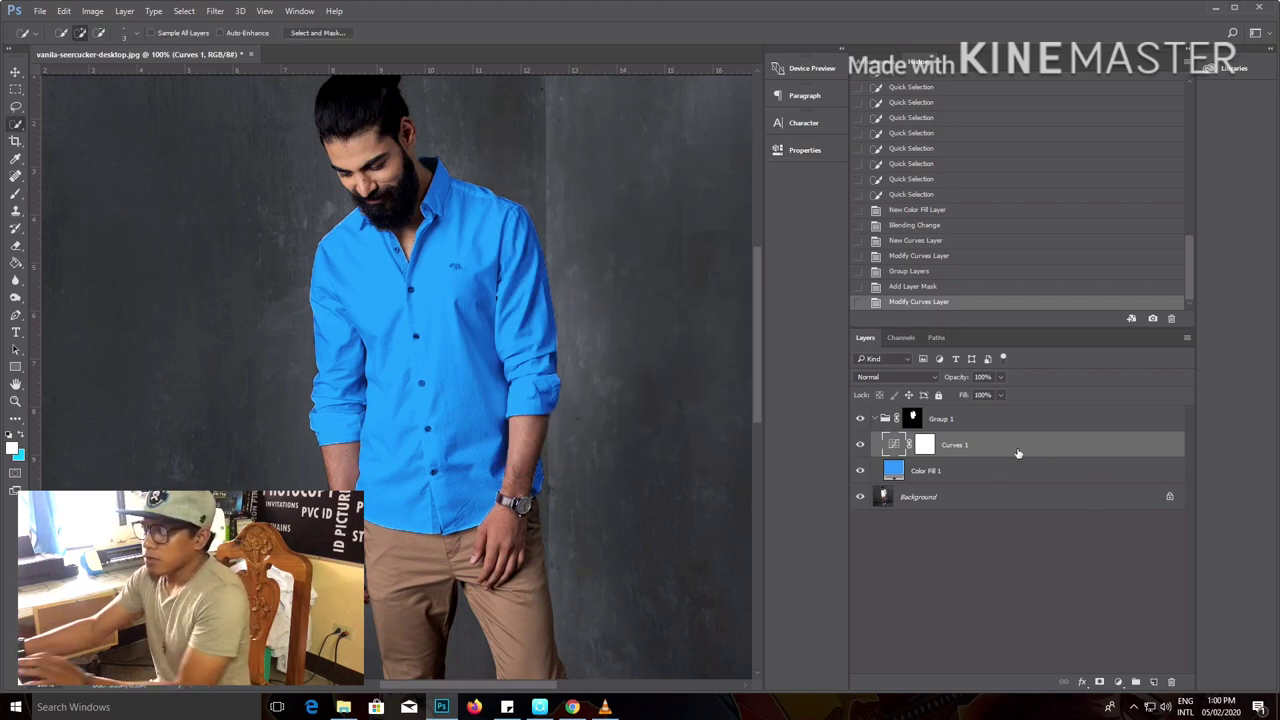
- Change the shirt's colour fill to the lighter blue 6699ff
{"action": "scroll", "coordinate": [594, 363], "scroll_direction": "down", "scroll_amount": 2}
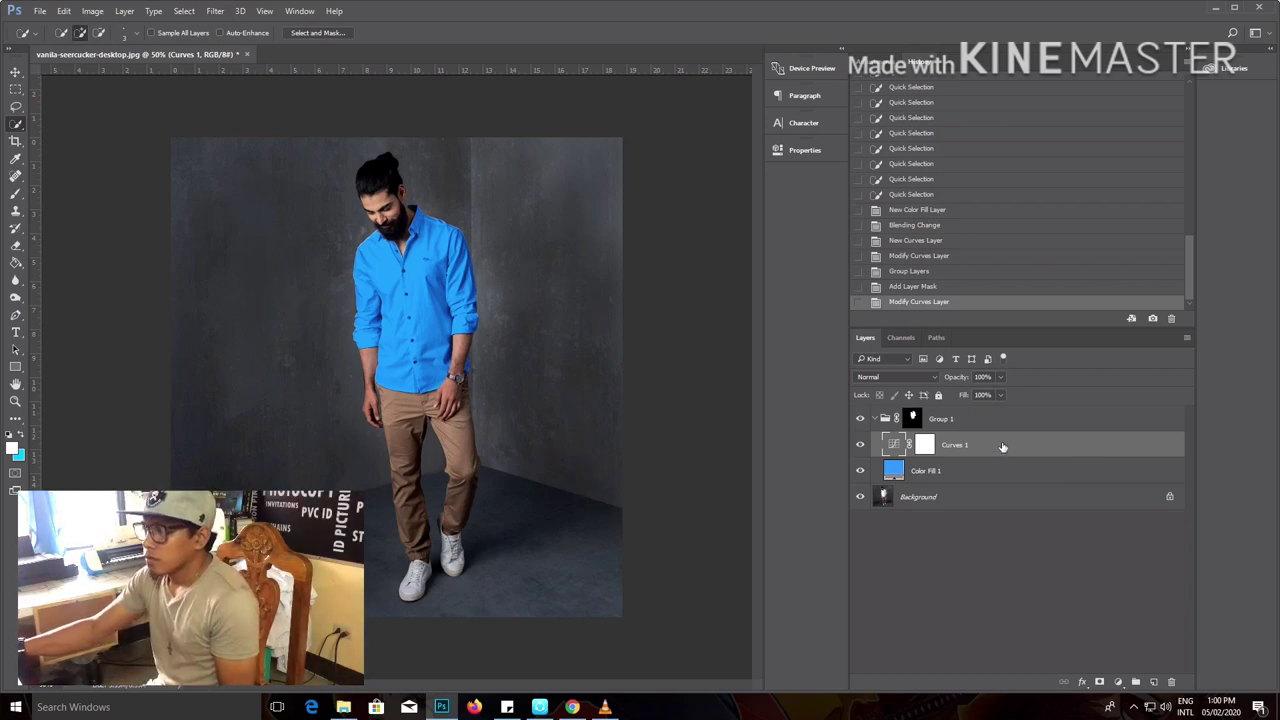
{"action": "double_click", "coordinate": [893, 471]}
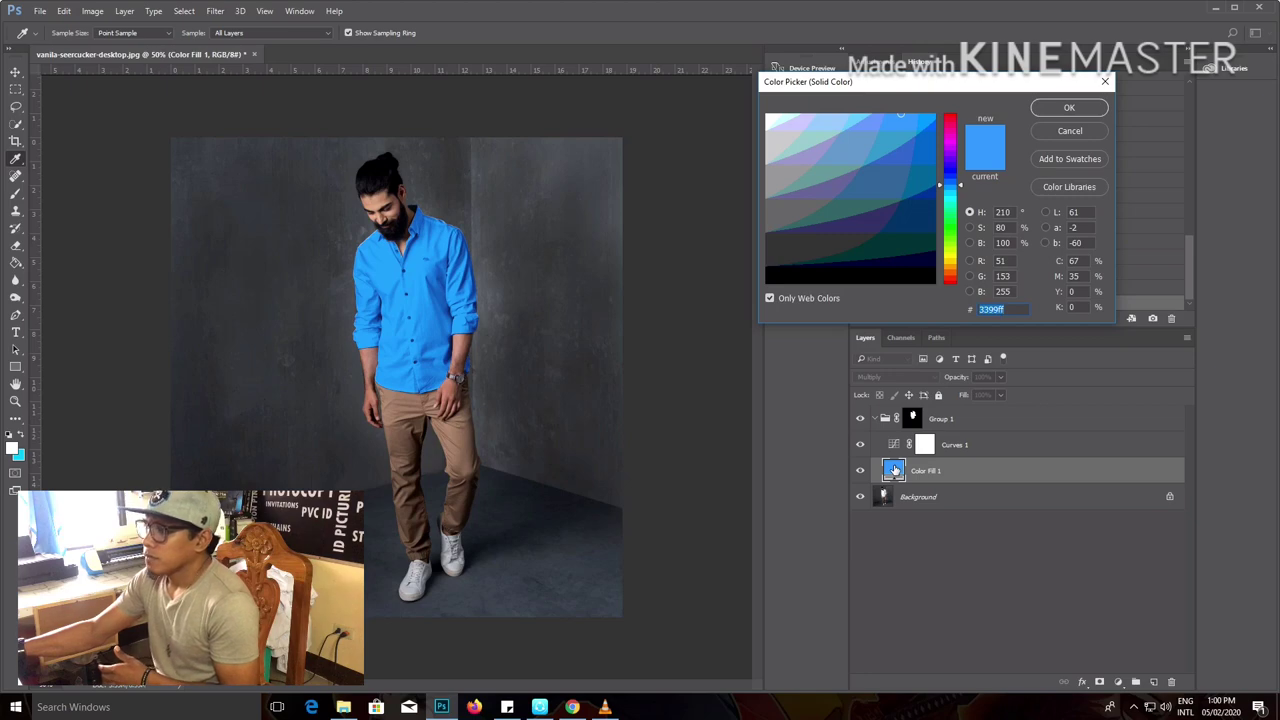
{"action": "left_click_drag", "start_coordinate": [915, 87], "coordinate": [711, 99]}
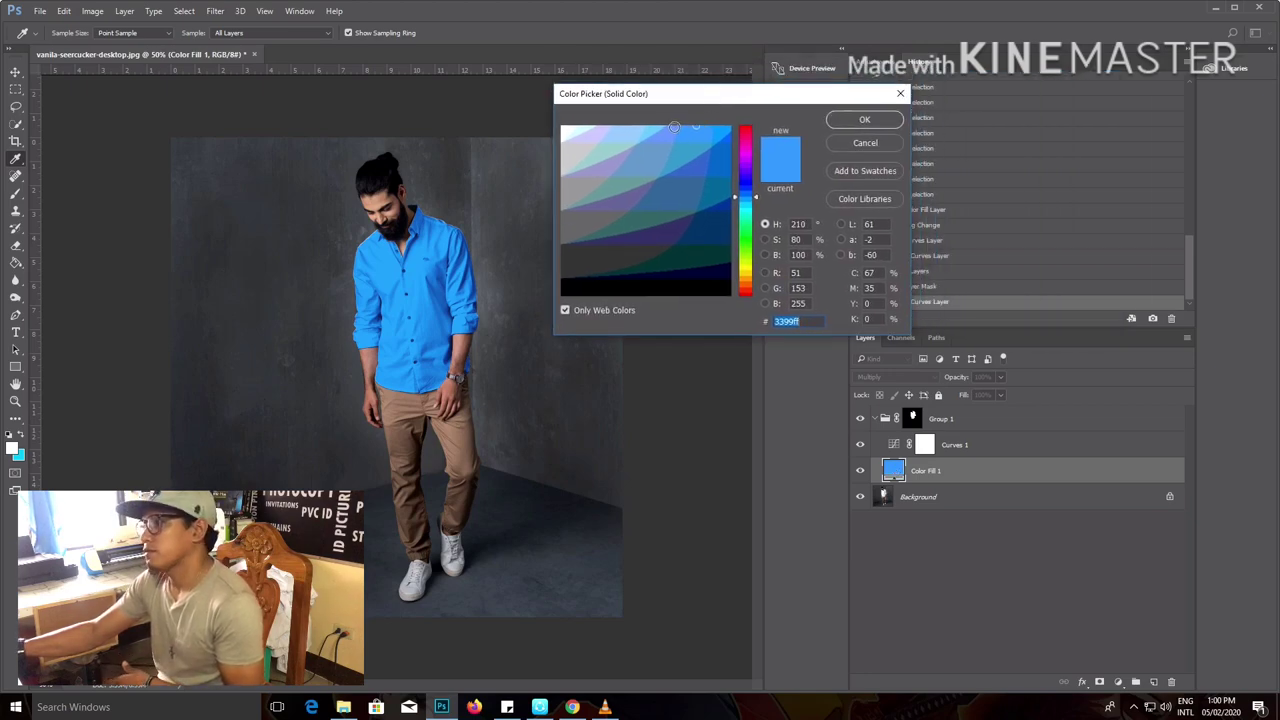
{"action": "left_click", "coordinate": [674, 127]}
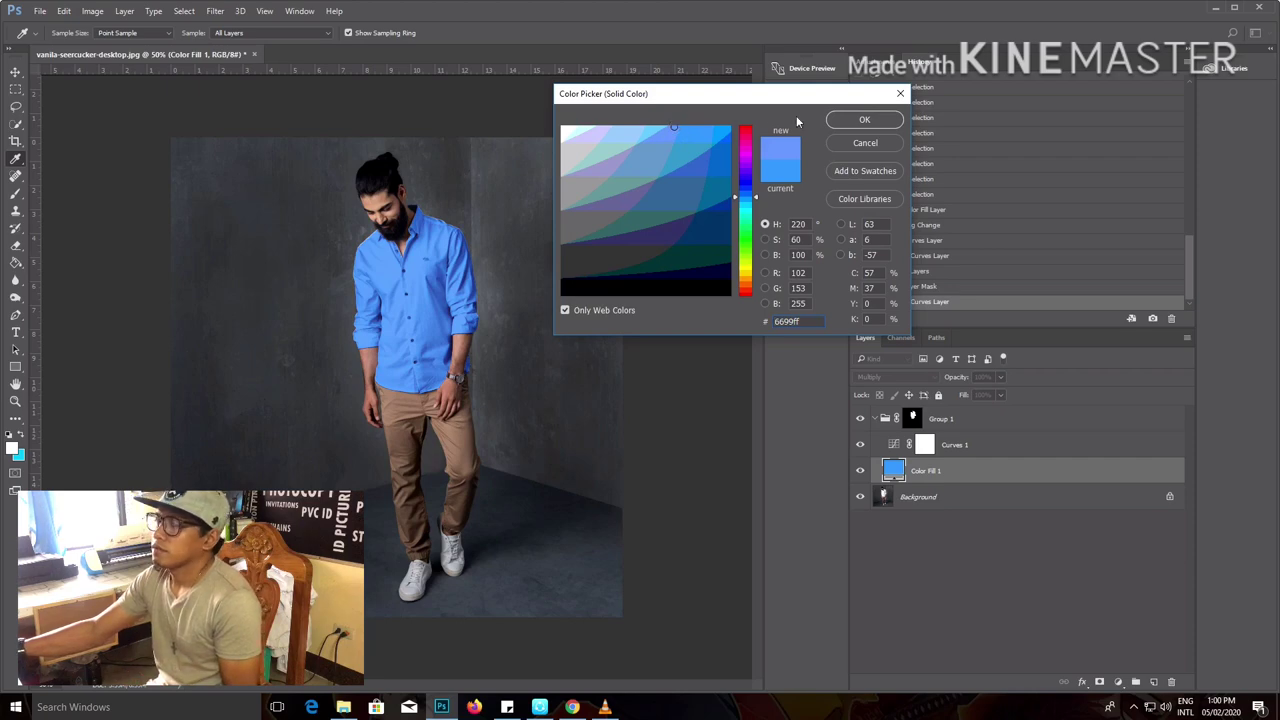
{"action": "left_click", "coordinate": [860, 120]}
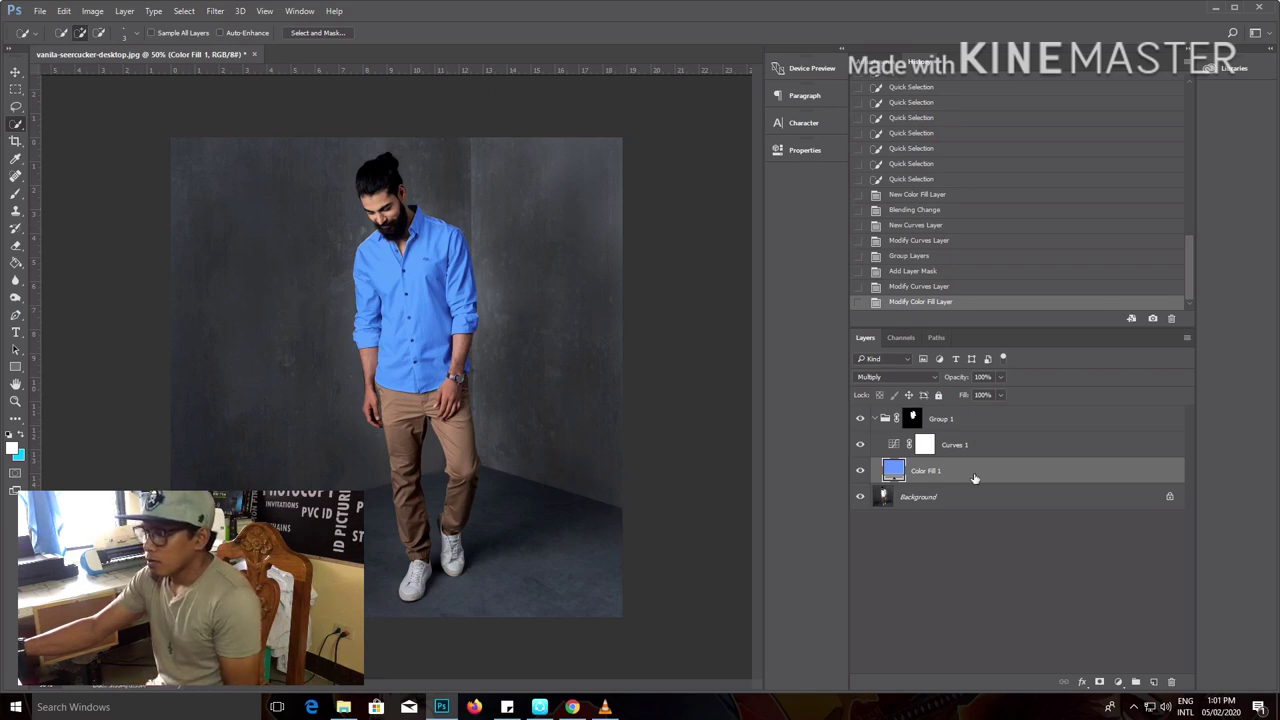
{"action": "mouse_move", "coordinate": [980, 471]}
{"action": "left_mouse_down"}
{"action": "mouse_move", "coordinate": [983, 451]}
{"action": "mouse_move", "coordinate": [918, 475]}
{"action": "left_mouse_up"}
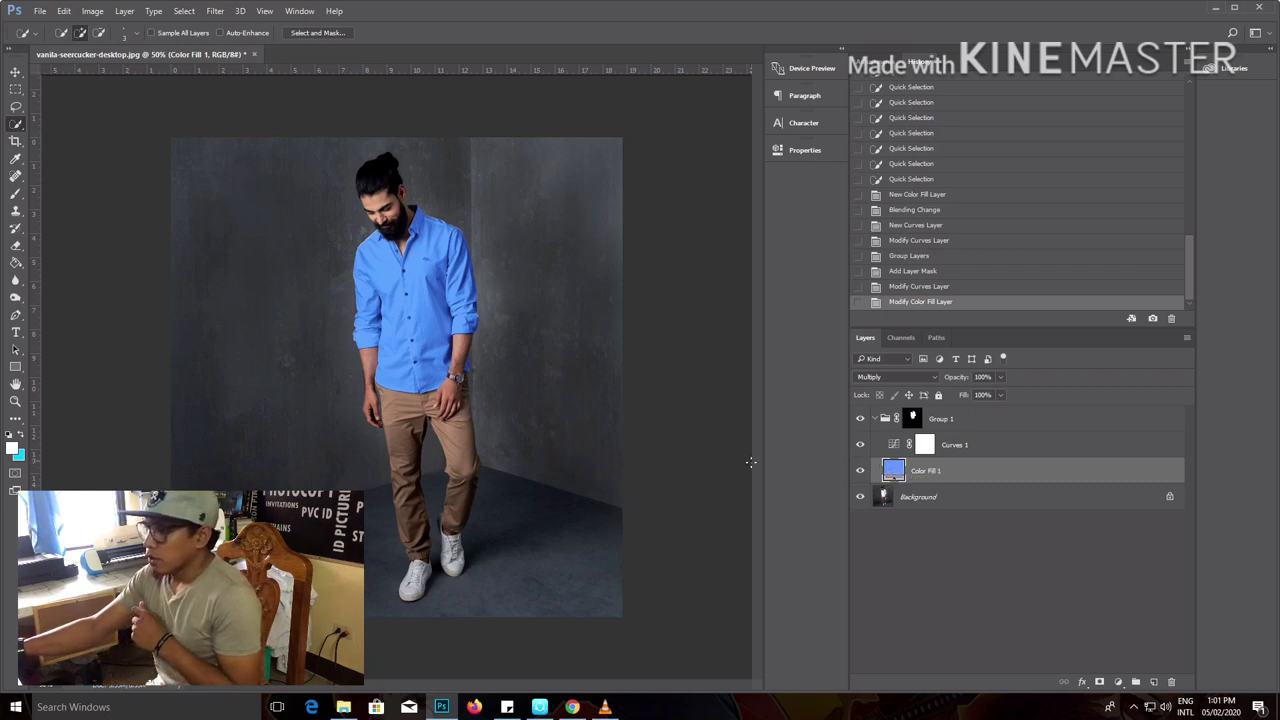
- Try dark blue and black for the shirt's colour fill, and set it to dark grey 333333
{"action": "double_click", "coordinate": [894, 472]}
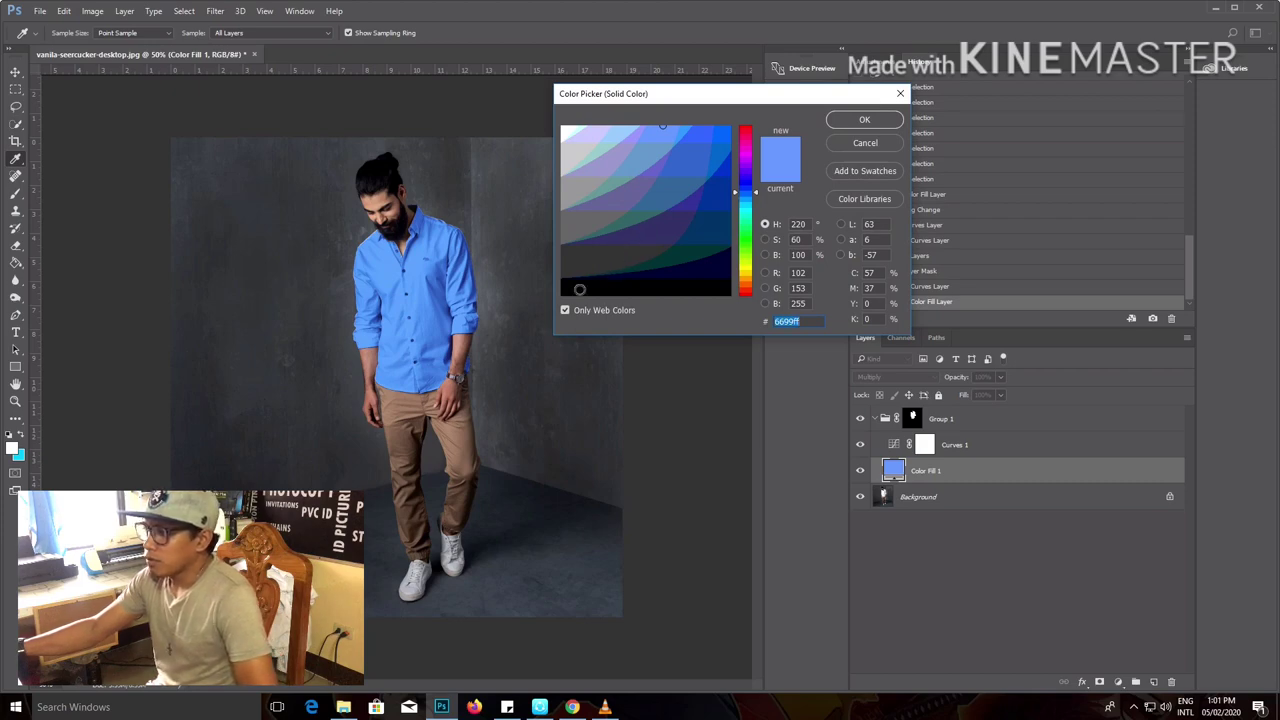
{"action": "left_click", "coordinate": [727, 195]}
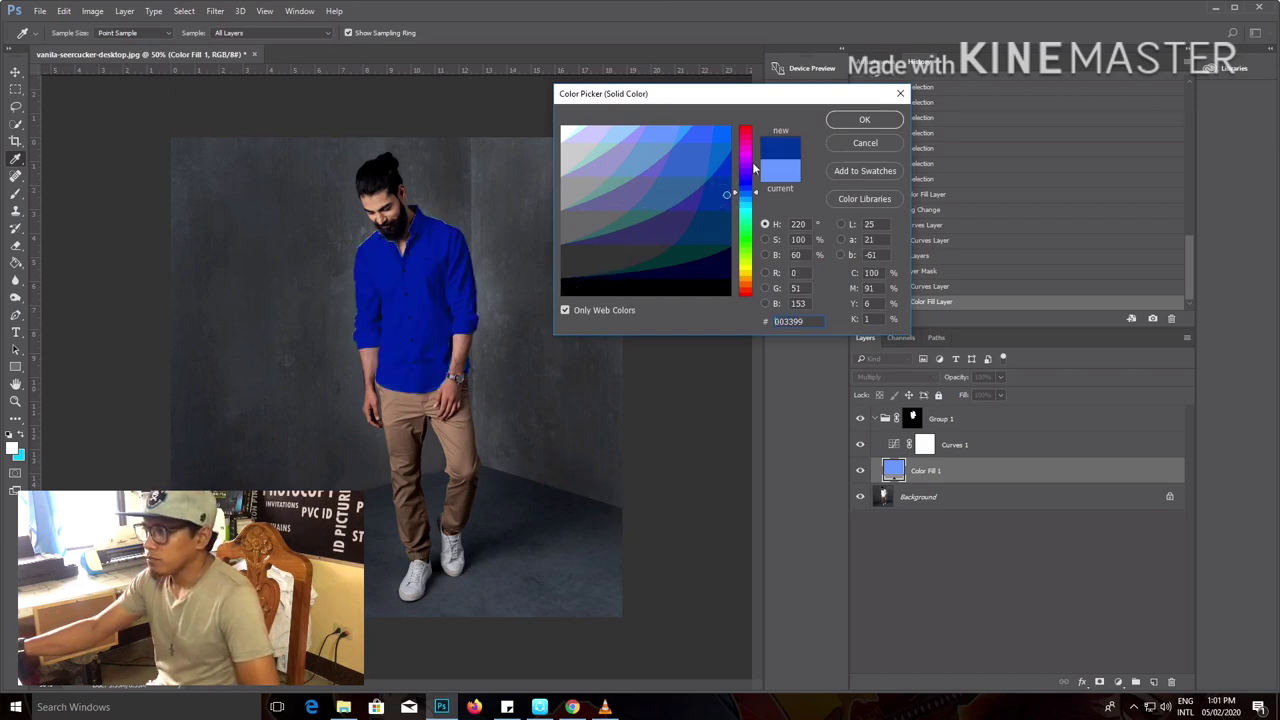
{"action": "left_click", "coordinate": [631, 268]}
{"action": "left_click", "coordinate": [567, 265]}
{"action": "left_click", "coordinate": [571, 289]}
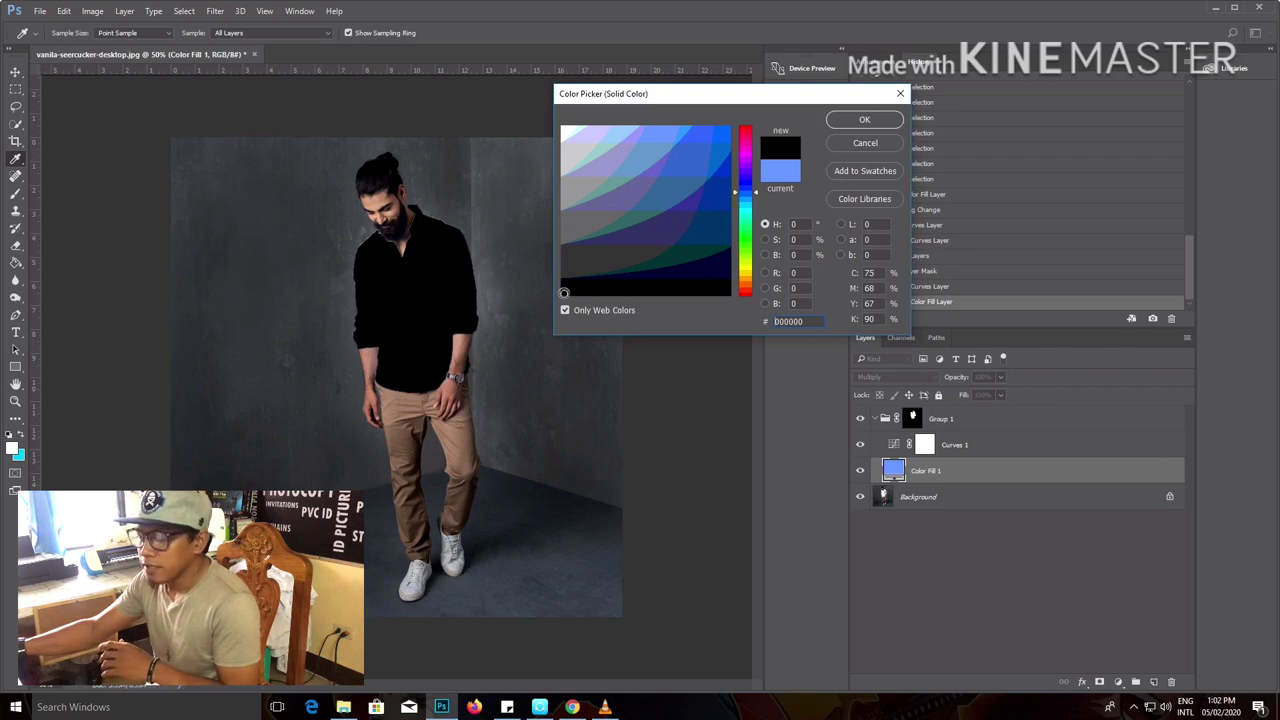
{"action": "left_click", "coordinate": [566, 266]}
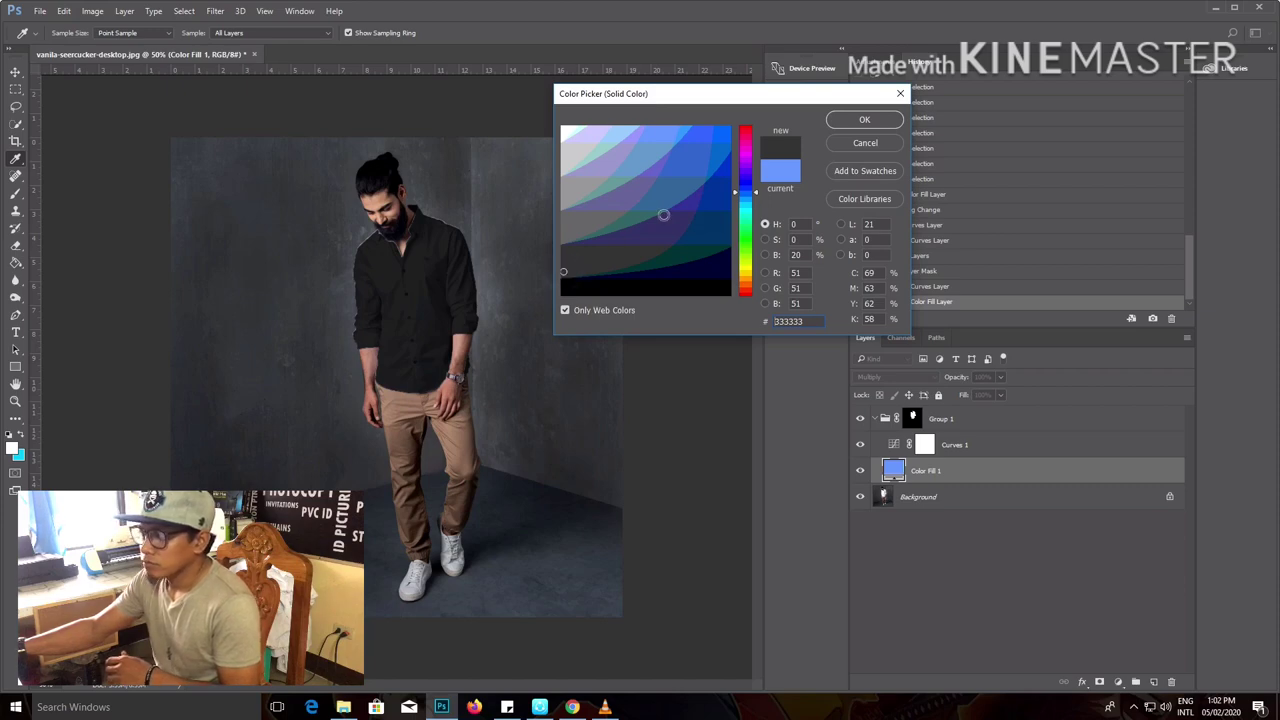
{"action": "left_click", "coordinate": [866, 121]}
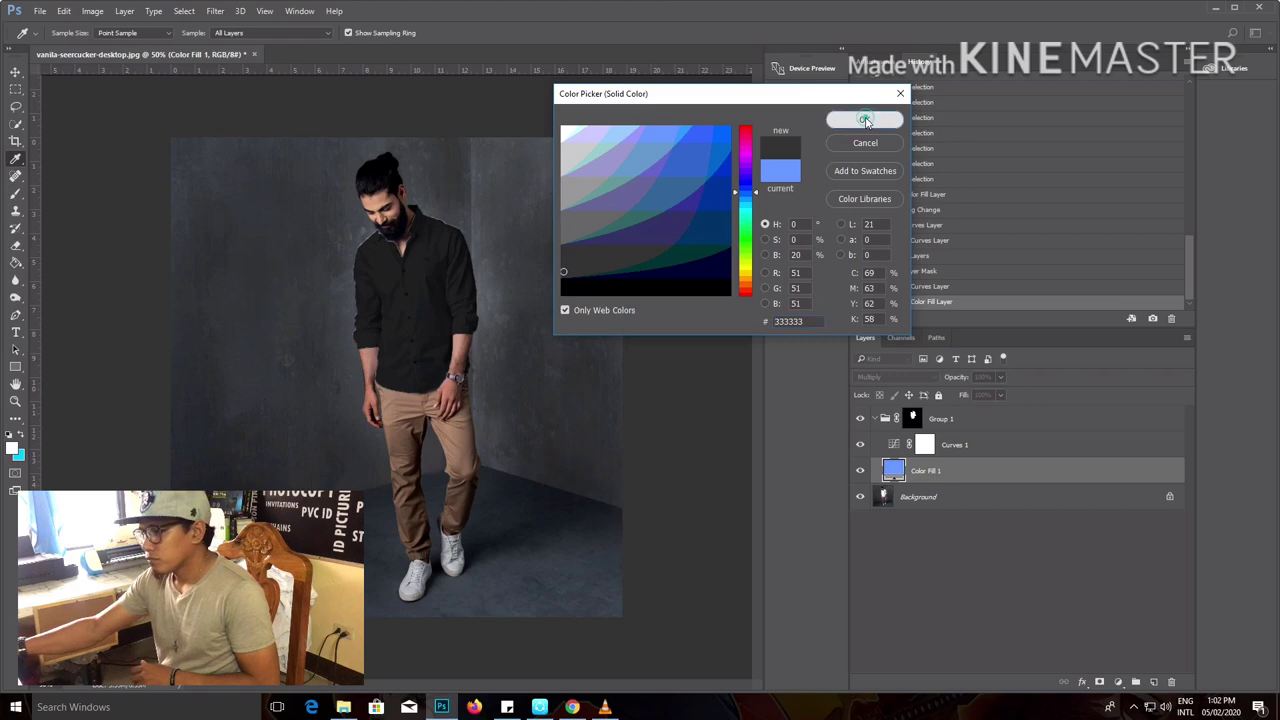
- Add a second Curves layer above the first inside the group and raise its curve to input 74, output 216
{"action": "left_click", "coordinate": [1074, 449]}
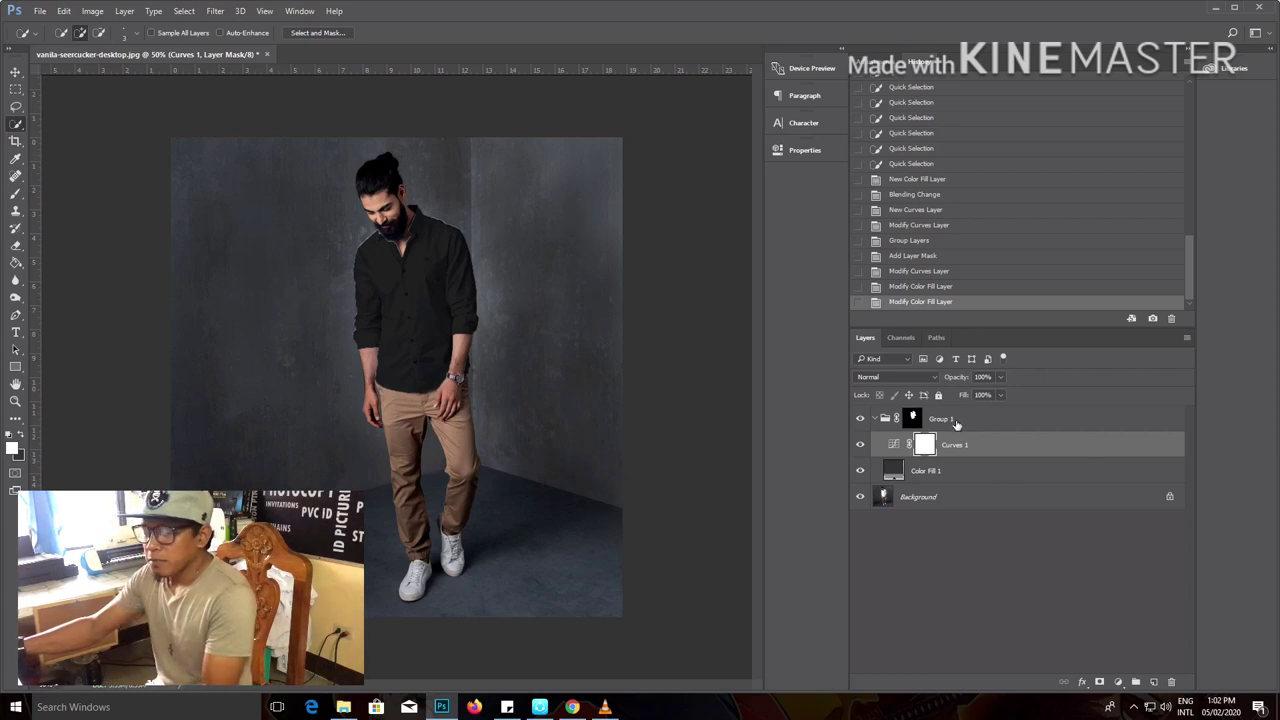
{"action": "left_click", "coordinate": [1007, 447]}
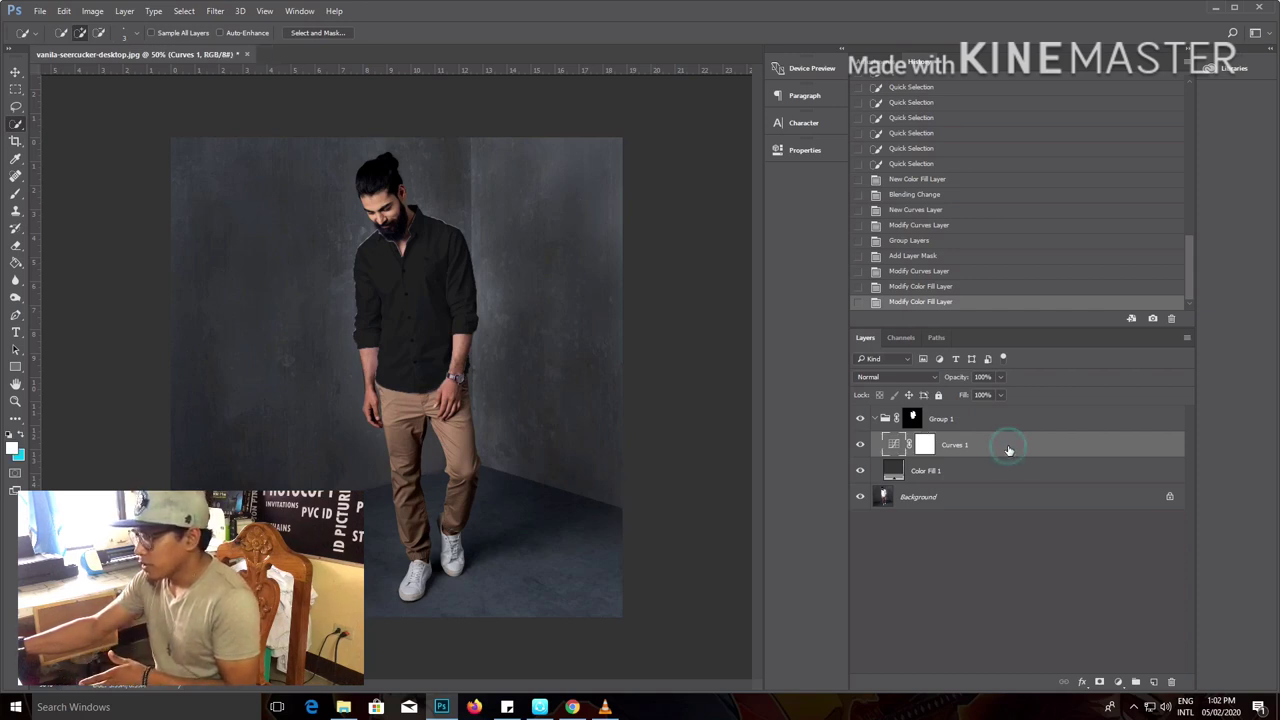
{"action": "left_click", "coordinate": [1119, 682]}
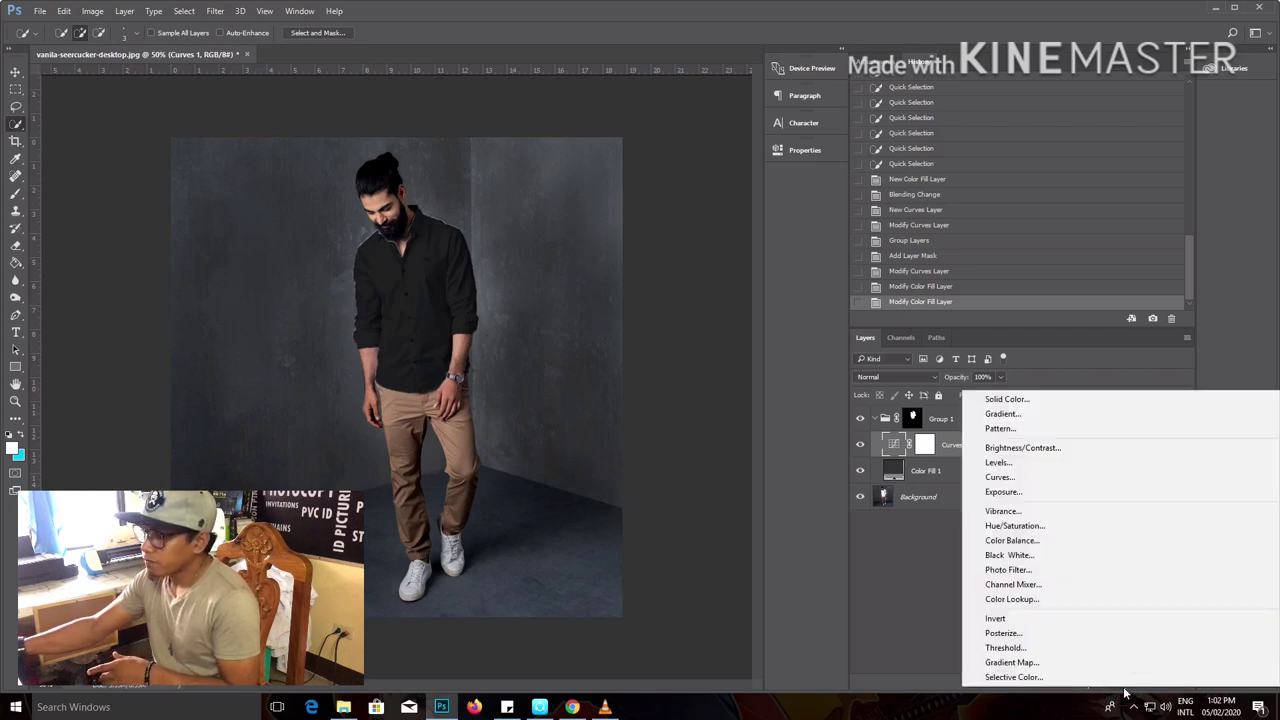
{"action": "left_click", "coordinate": [1034, 480]}
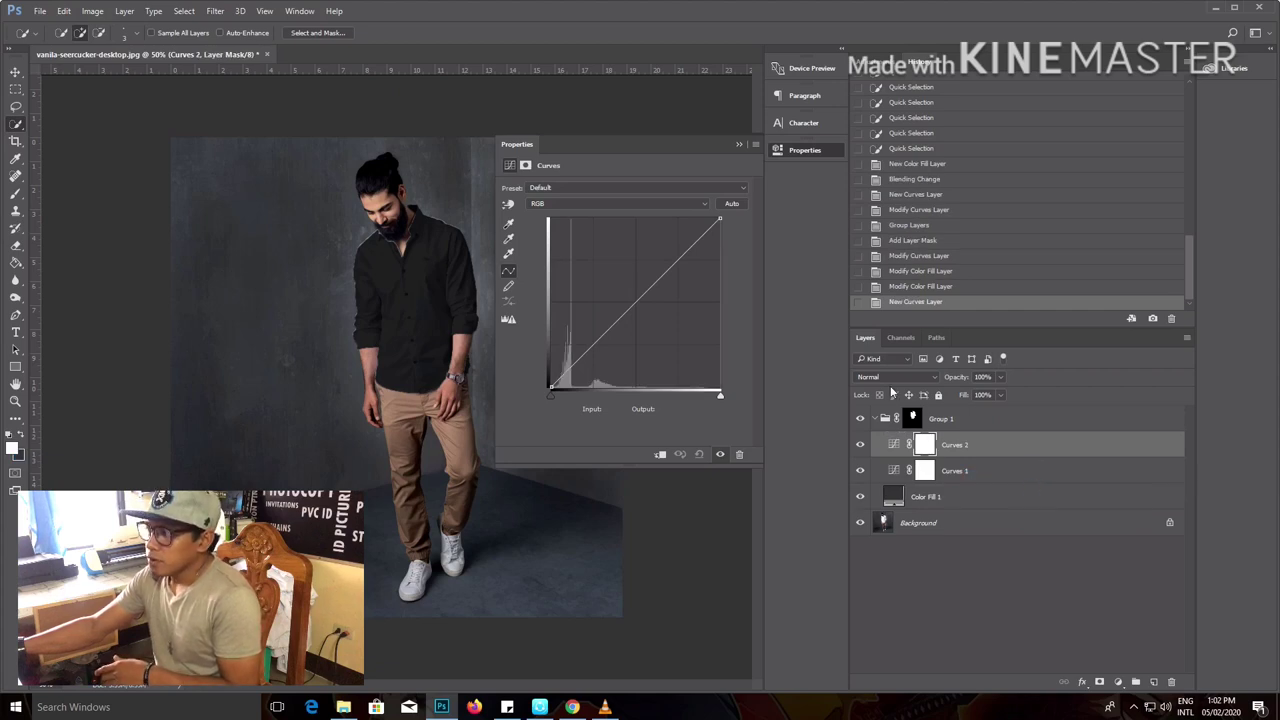
{"action": "left_click", "coordinate": [637, 301]}
{"action": "left_click_drag", "start_coordinate": [637, 301], "coordinate": [599, 242]}
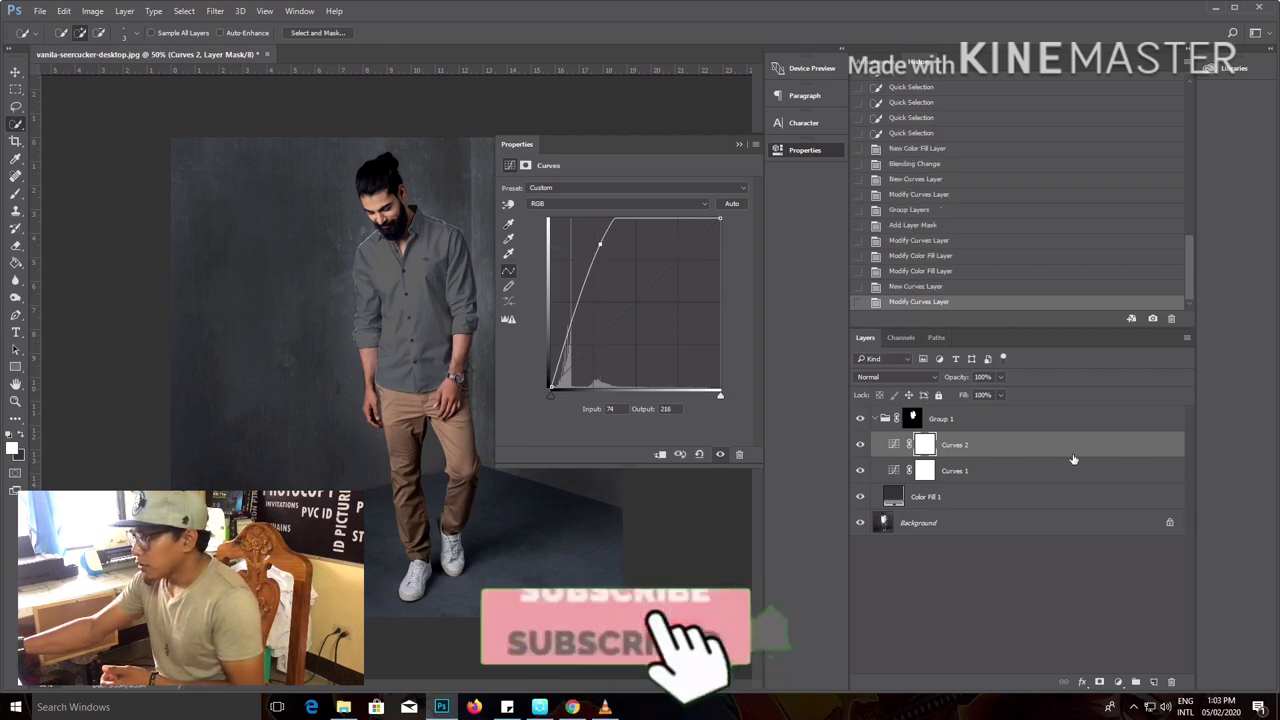
- Split the second Curves layer's Blend If shadow slider for the underlying layer to 20 / 78
{"action": "double_click", "coordinate": [1163, 448]}
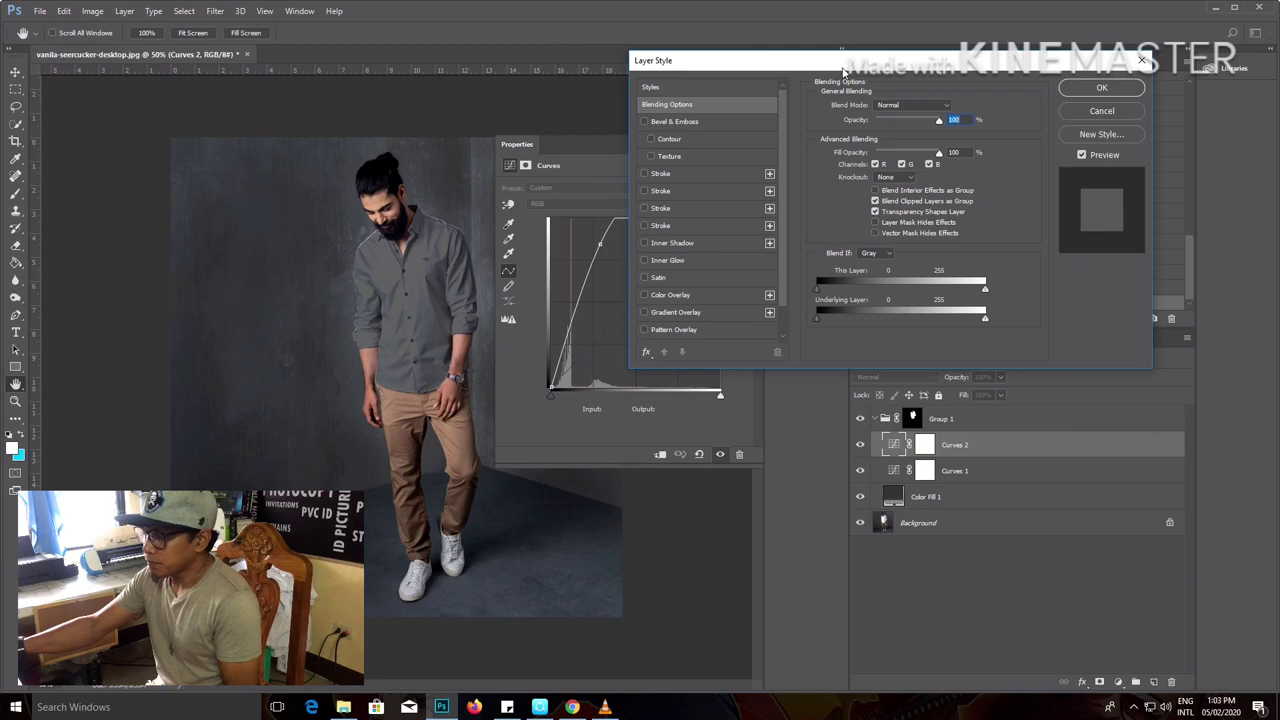
{"action": "left_click_drag", "start_coordinate": [845, 63], "coordinate": [759, 92]}
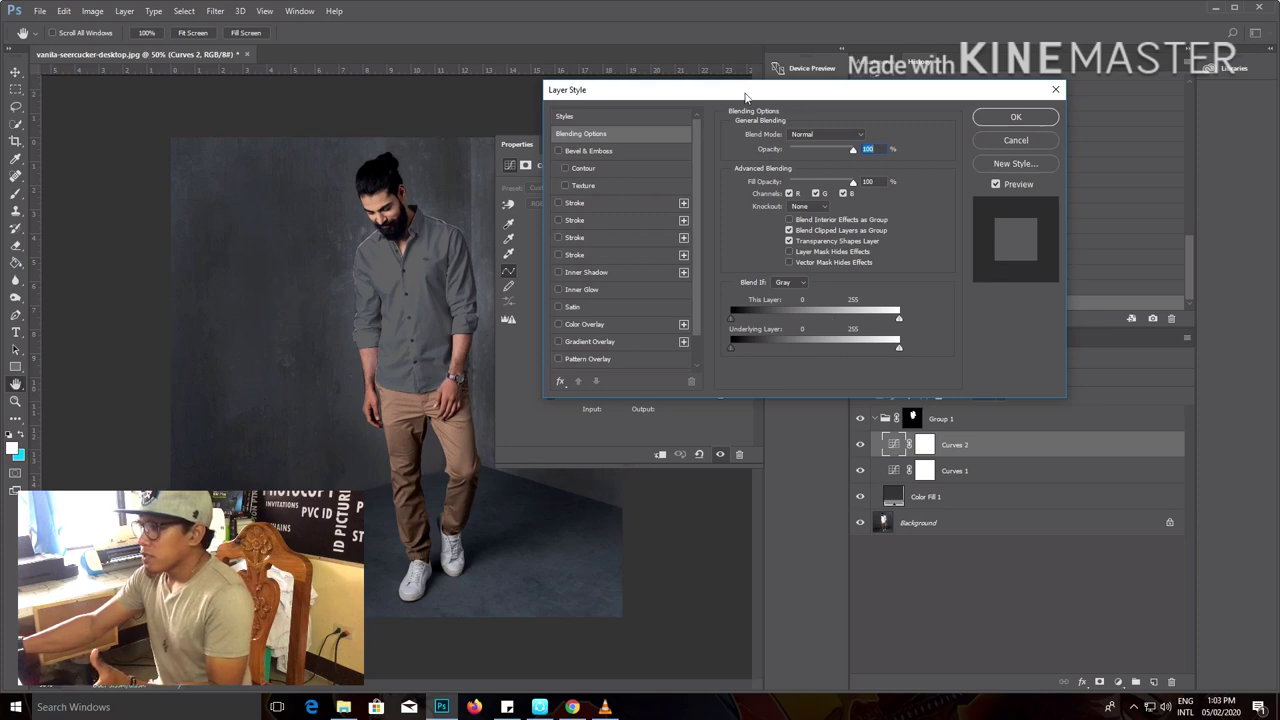
{"action": "left_click_drag", "start_coordinate": [768, 90], "coordinate": [755, 67]}
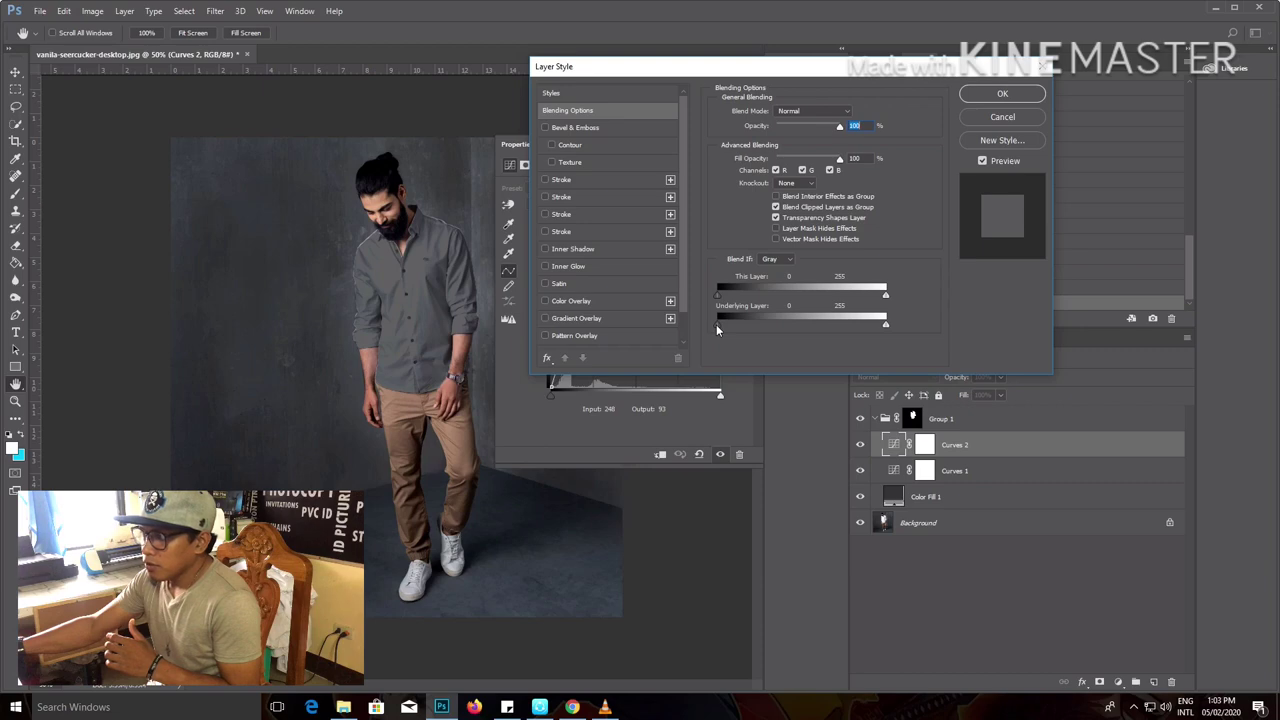
{"action": "mouse_move", "coordinate": [716, 324]}
{"action": "left_mouse_down"}
{"action": "mouse_move", "coordinate": [751, 330]}
{"action": "mouse_move", "coordinate": [737, 331]}
{"action": "left_mouse_up"}
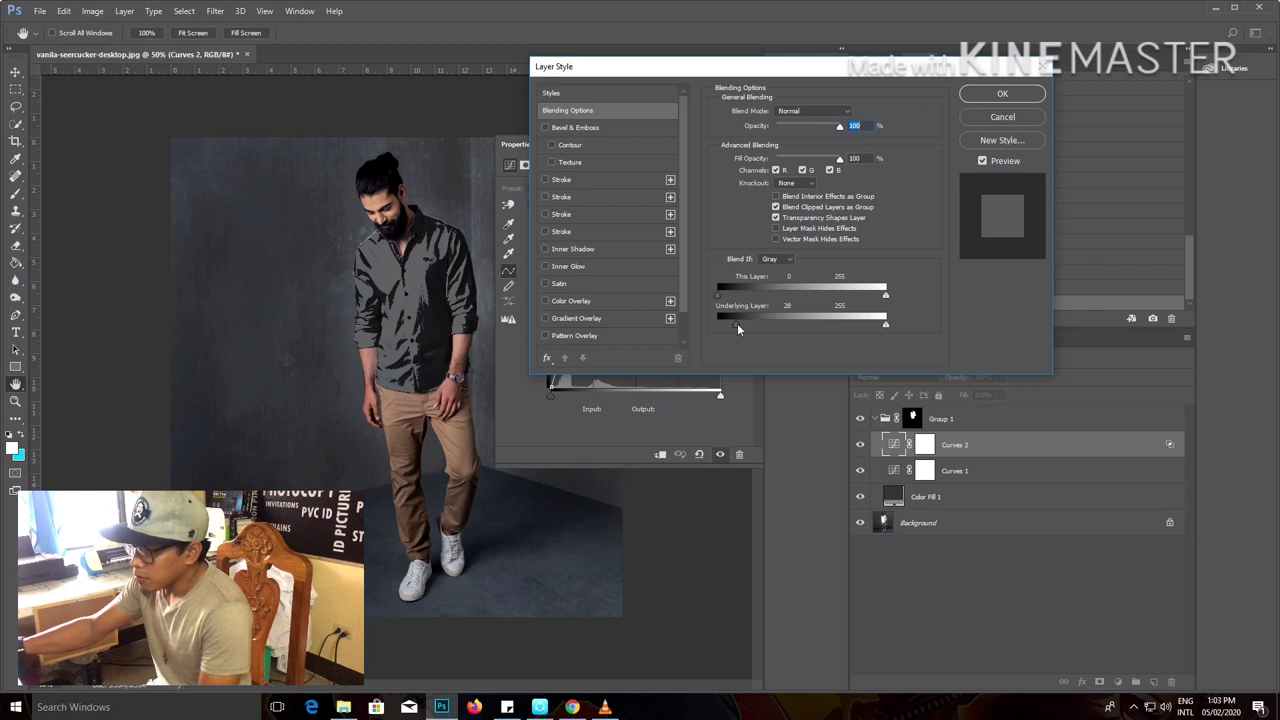
{"action": "key", "text": "alt"}
{"action": "left_click_drag", "start_coordinate": [737, 324], "coordinate": [831, 323]}
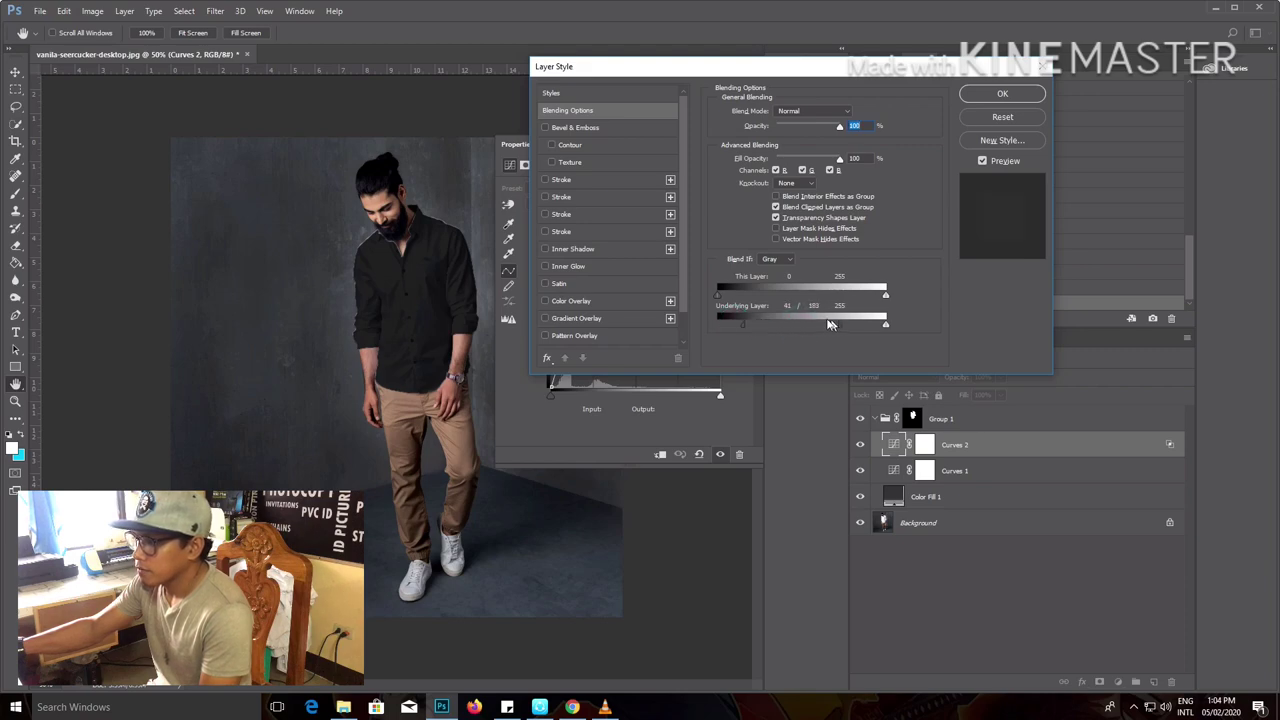
{"action": "left_click_drag", "start_coordinate": [744, 322], "coordinate": [731, 326]}
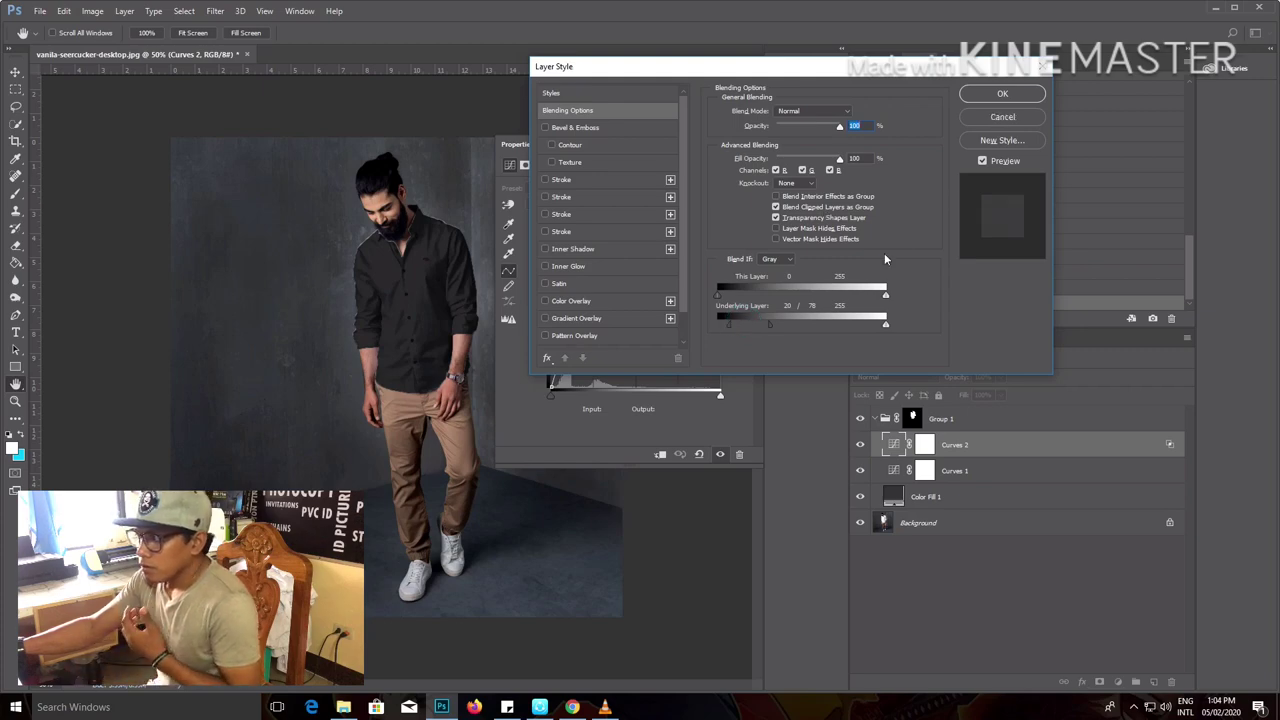
{"action": "left_click", "coordinate": [1000, 94]}
{"action": "key", "text": "w"}
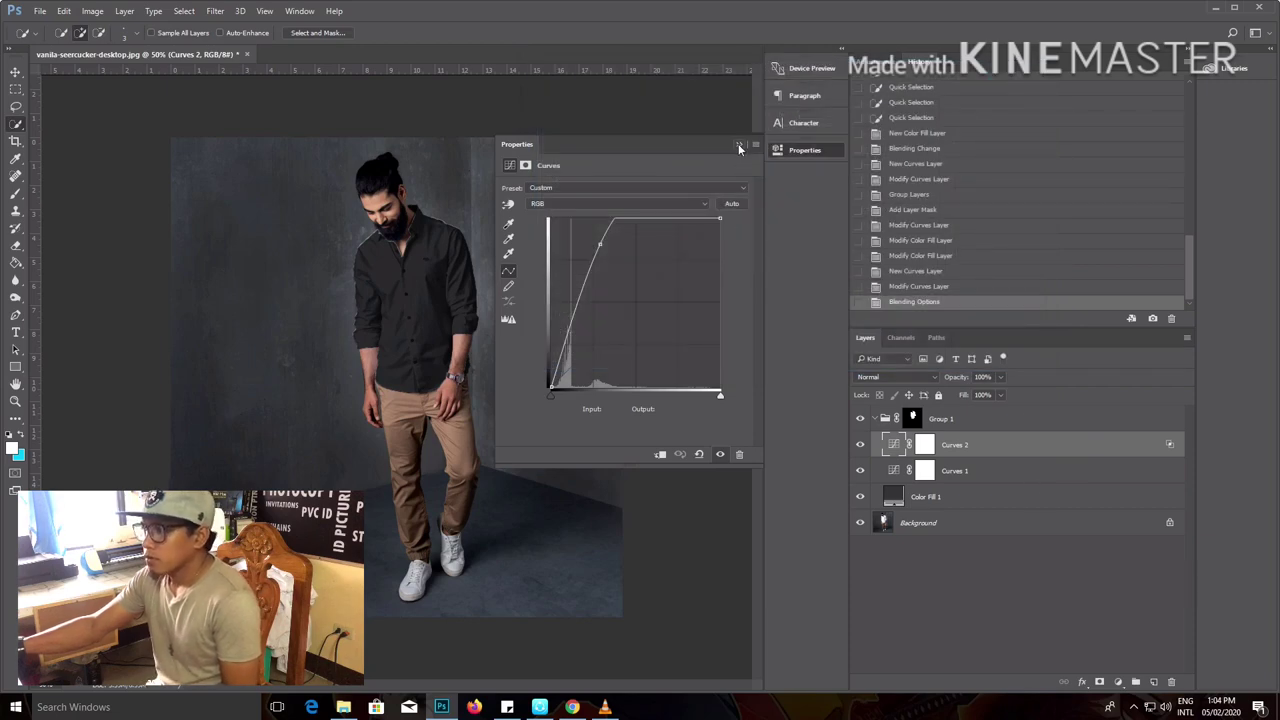
{"action": "left_click", "coordinate": [739, 146]}
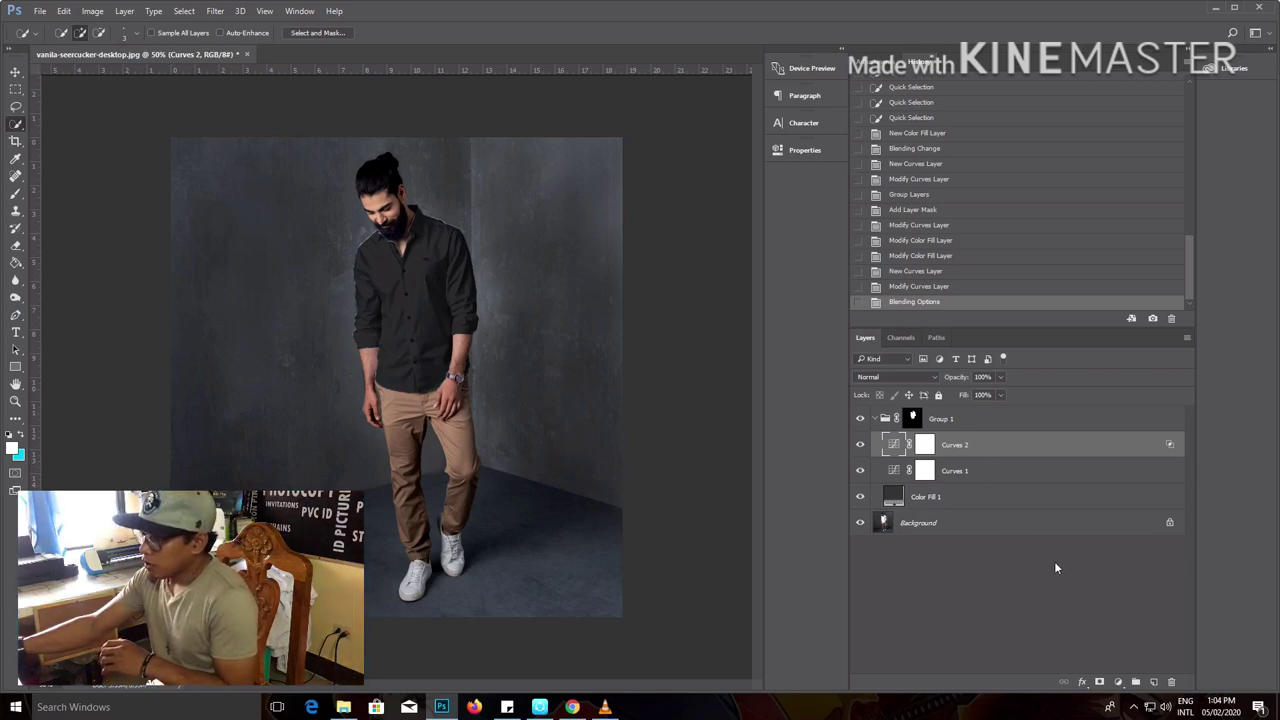
- Add a third Curves layer on top inside the group and raise its curve to input 106, output 225
{"action": "left_click", "coordinate": [1120, 684]}
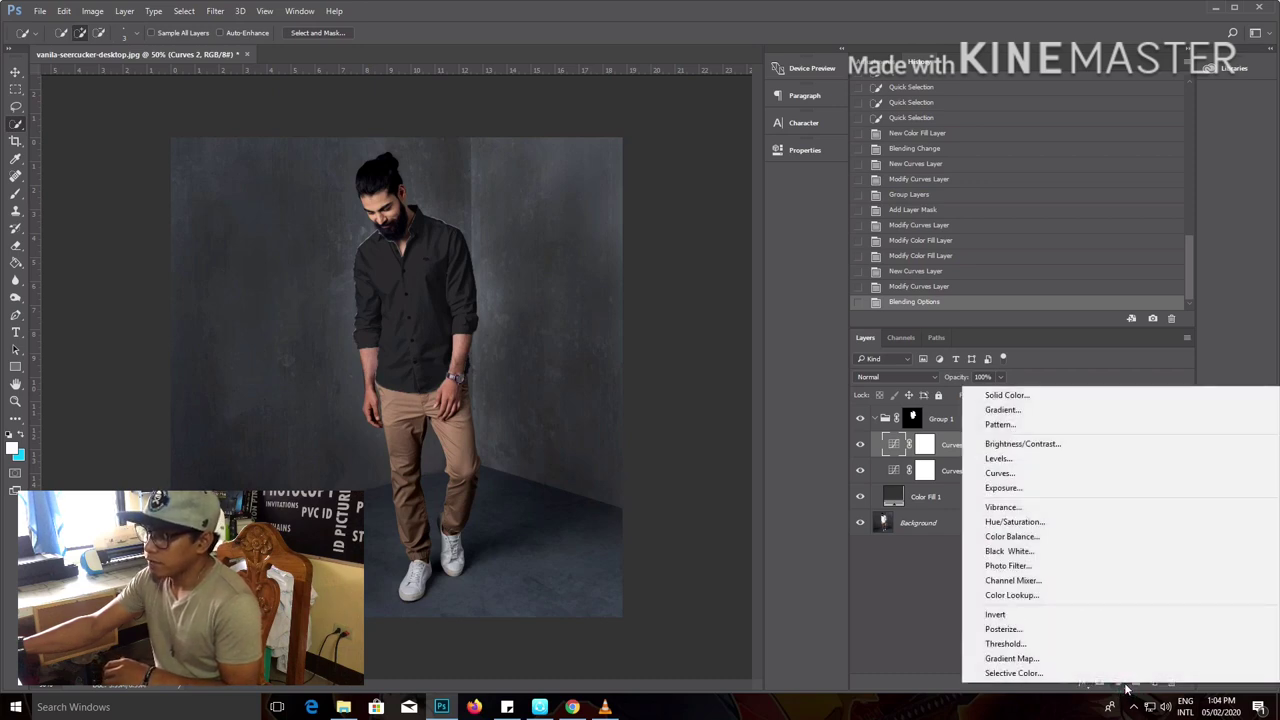
{"action": "left_click", "coordinate": [1064, 476]}
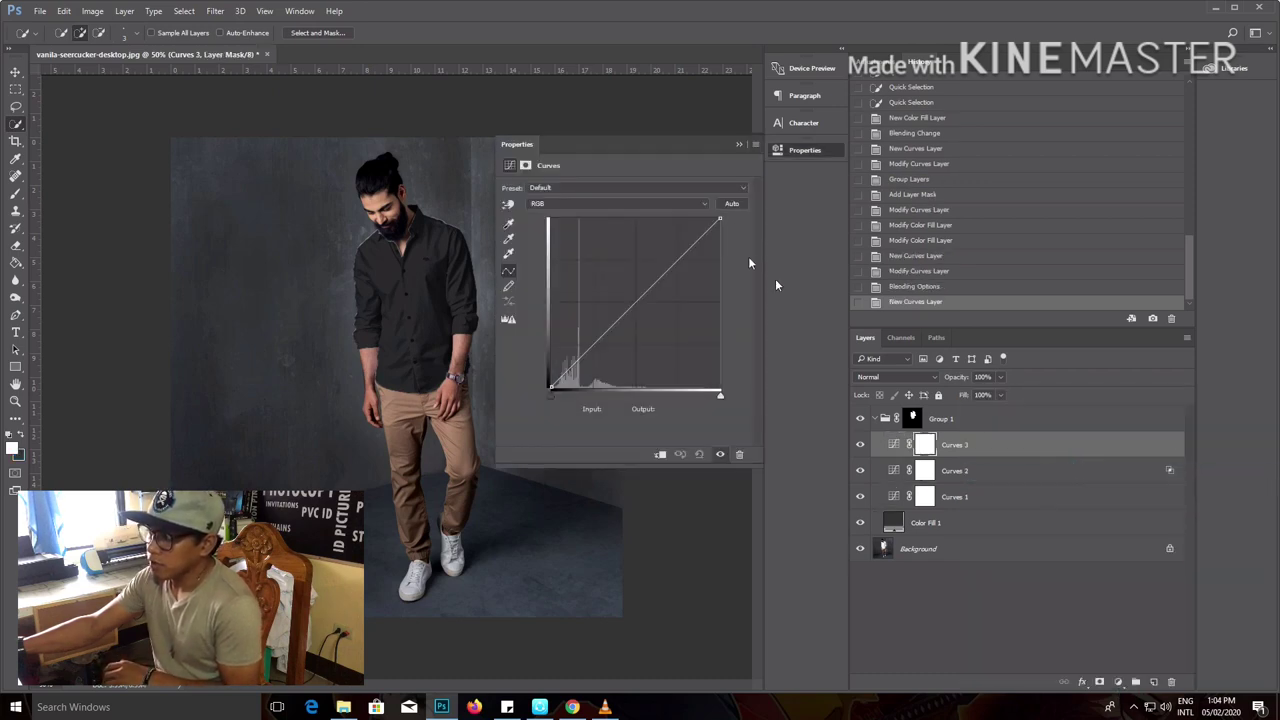
{"action": "left_click_drag", "start_coordinate": [633, 303], "coordinate": [621, 238]}
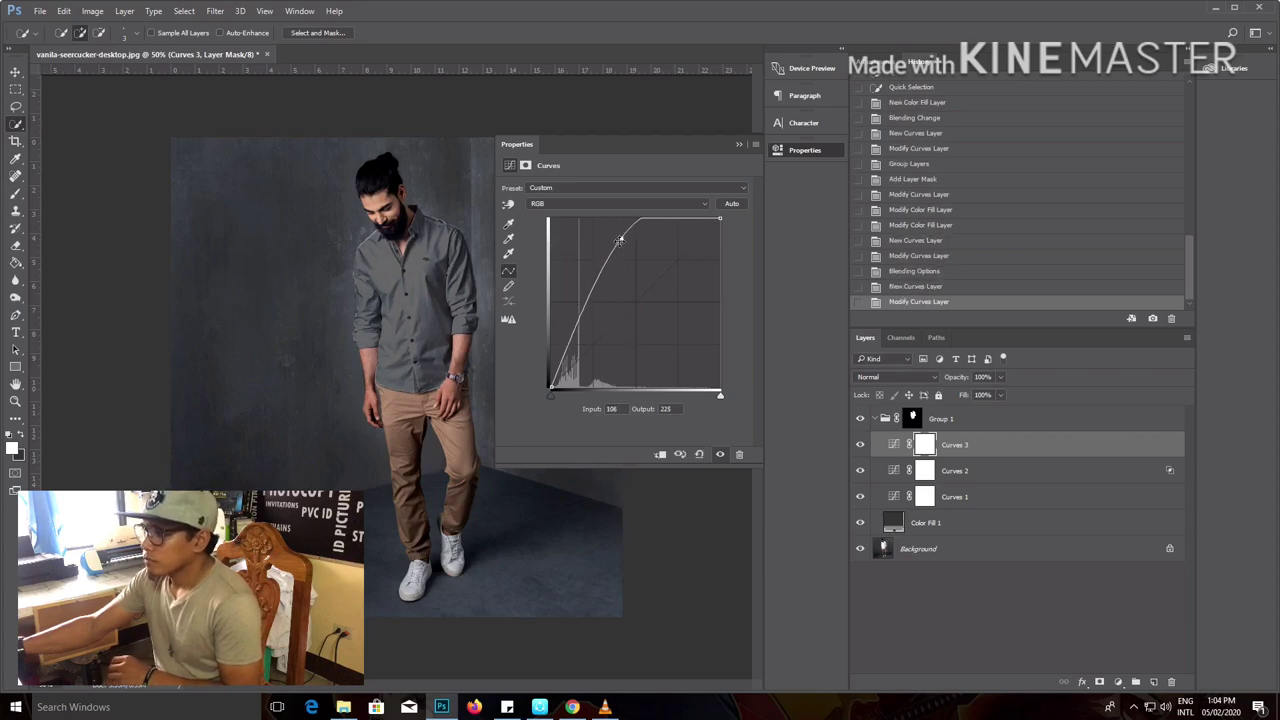
{"action": "left_click", "coordinate": [737, 145]}
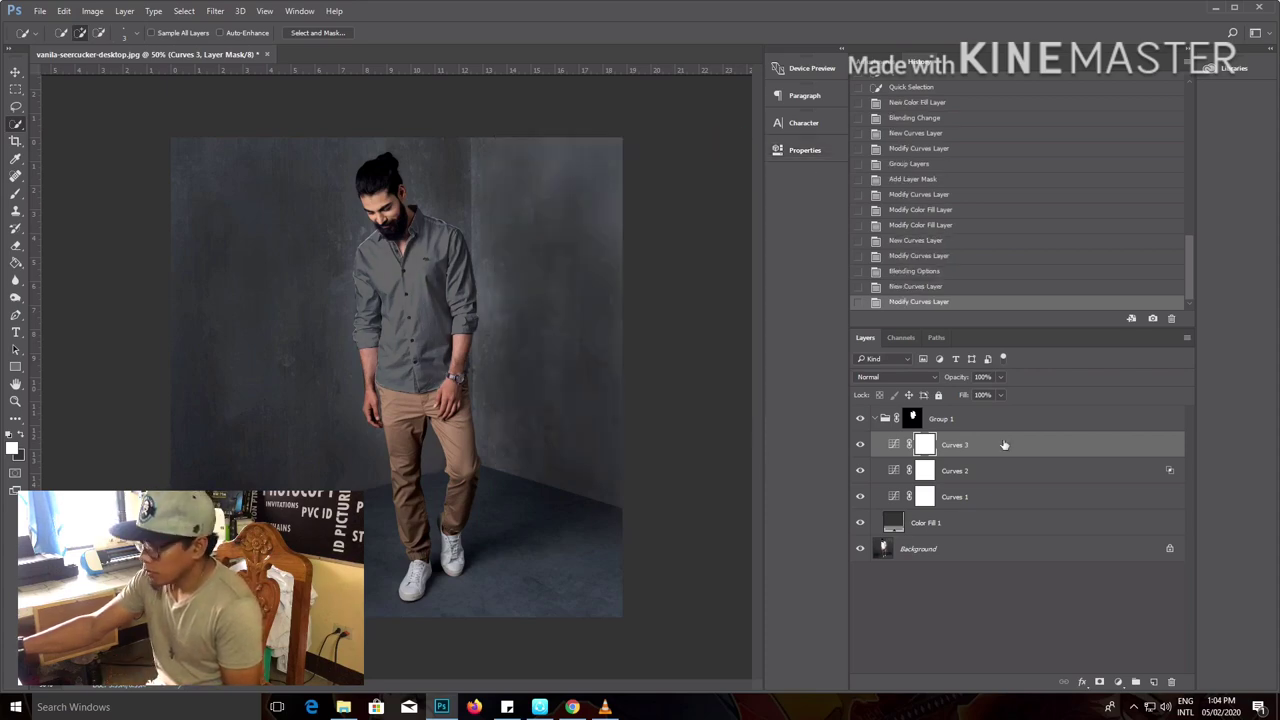
- Split the third Curves layer's Blend If shadow slider for the underlying layer to 29 / 68
{"action": "double_click", "coordinate": [1163, 445]}
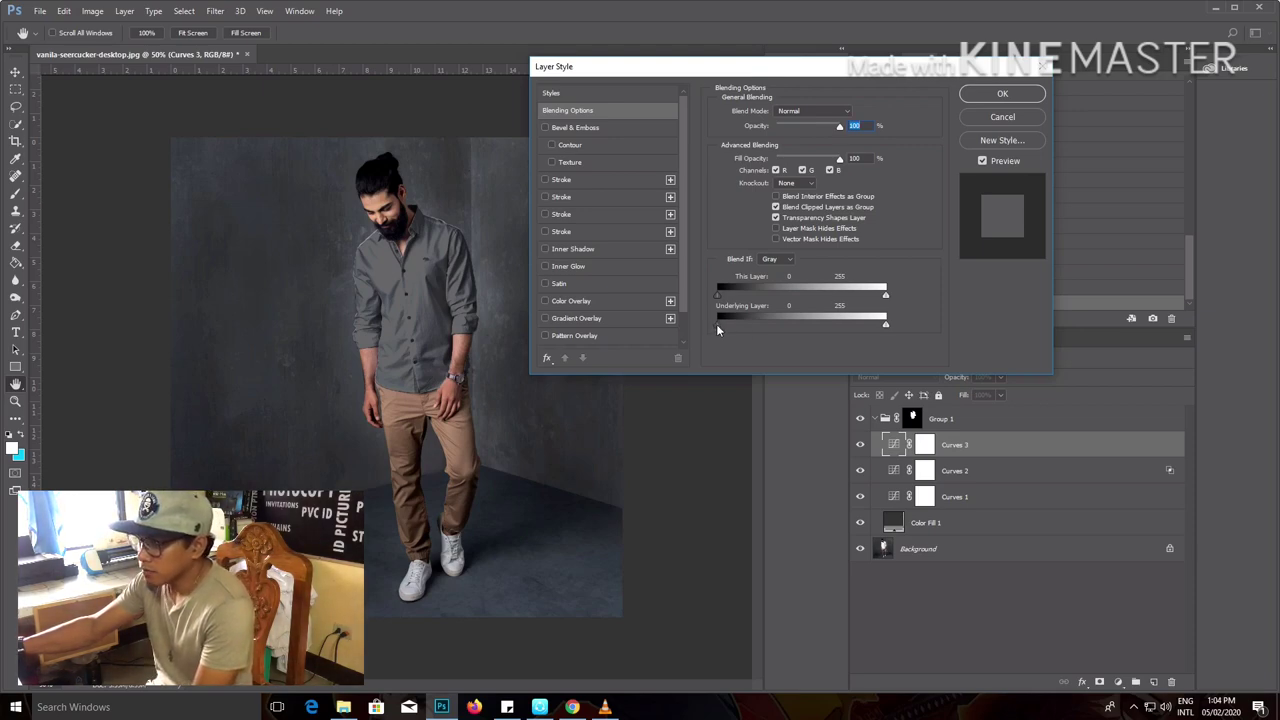
{"action": "mouse_move", "coordinate": [716, 324]}
{"action": "left_mouse_down"}
{"action": "mouse_move", "coordinate": [750, 330]}
{"action": "mouse_move", "coordinate": [736, 326]}
{"action": "left_mouse_up"}
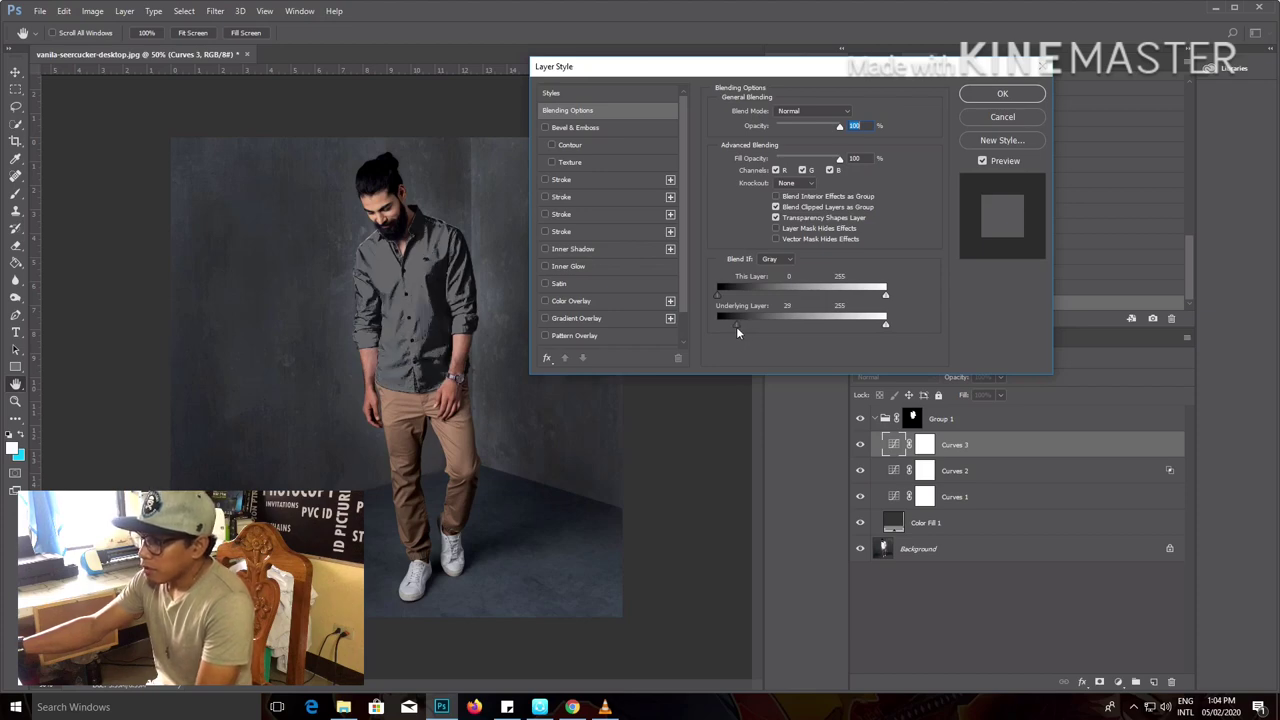
{"action": "key", "text": "alt"}
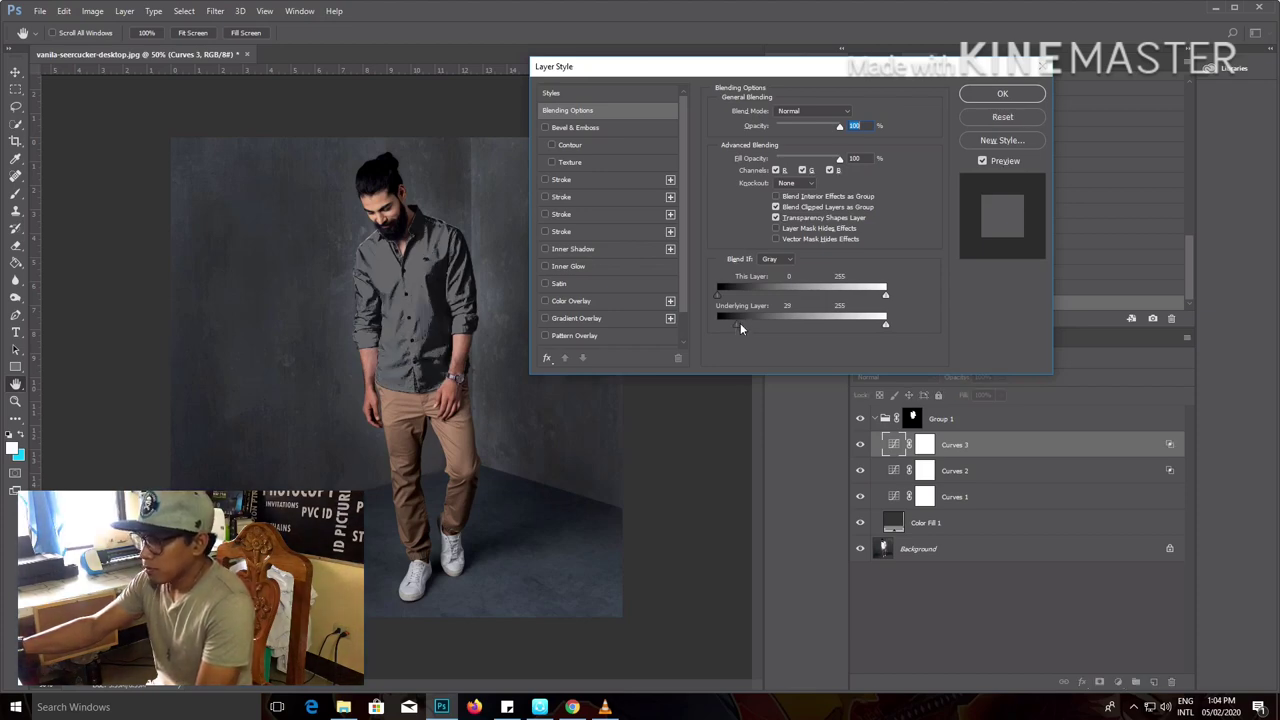
{"action": "mouse_move", "coordinate": [737, 324]}
{"action": "left_mouse_down"}
{"action": "mouse_move", "coordinate": [772, 326]}
{"action": "mouse_move", "coordinate": [748, 325]}
{"action": "mouse_move", "coordinate": [759, 325]}
{"action": "left_mouse_up"}
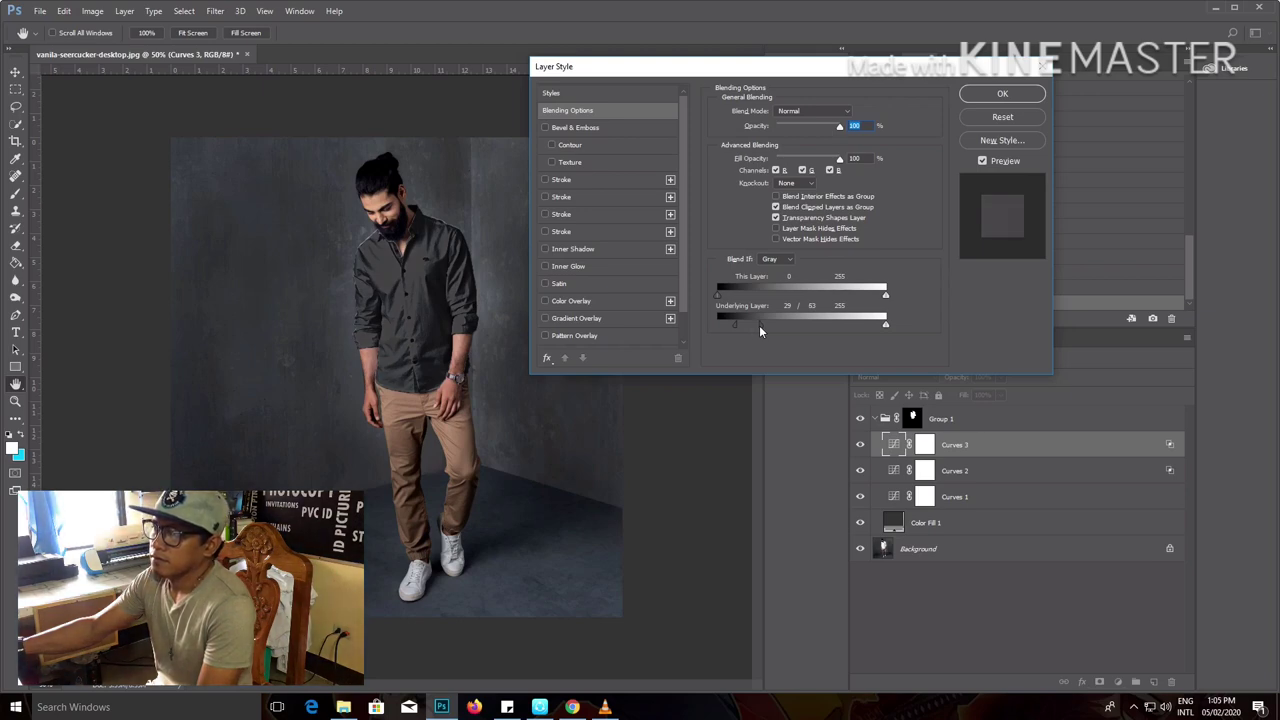
{"action": "left_click_drag", "start_coordinate": [759, 325], "coordinate": [762, 328]}
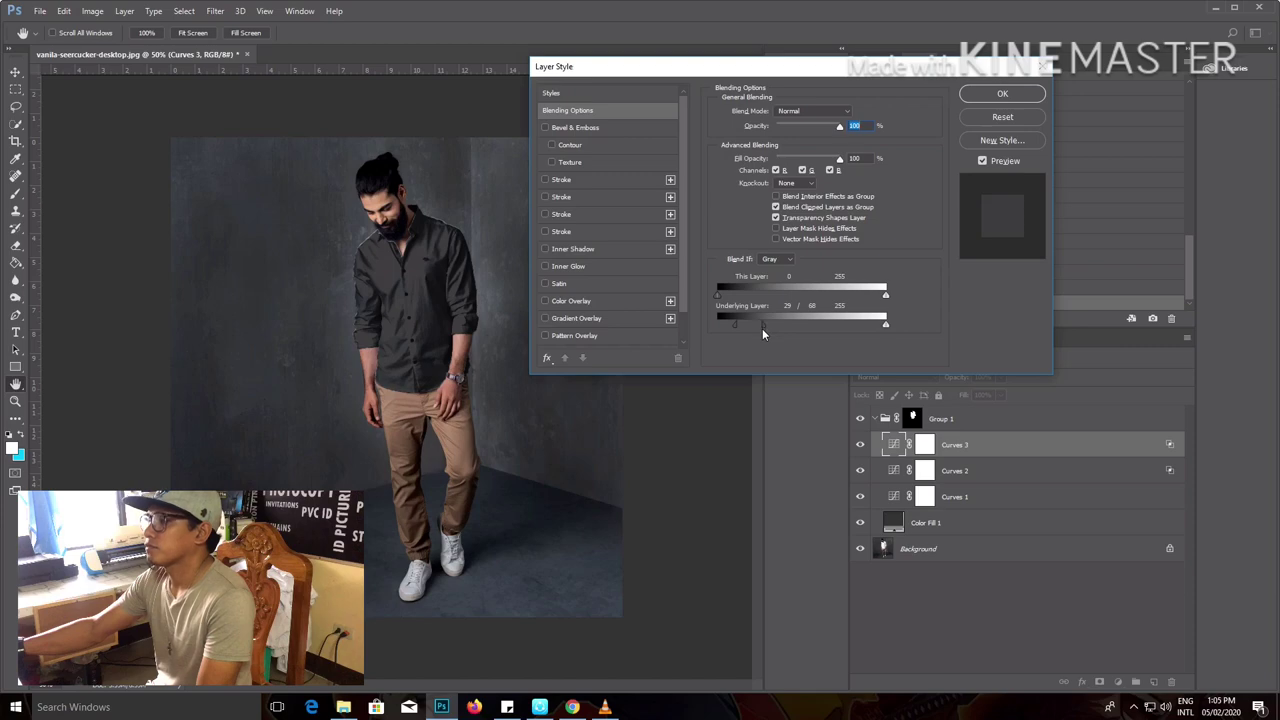
{"action": "left_click", "coordinate": [1003, 94]}
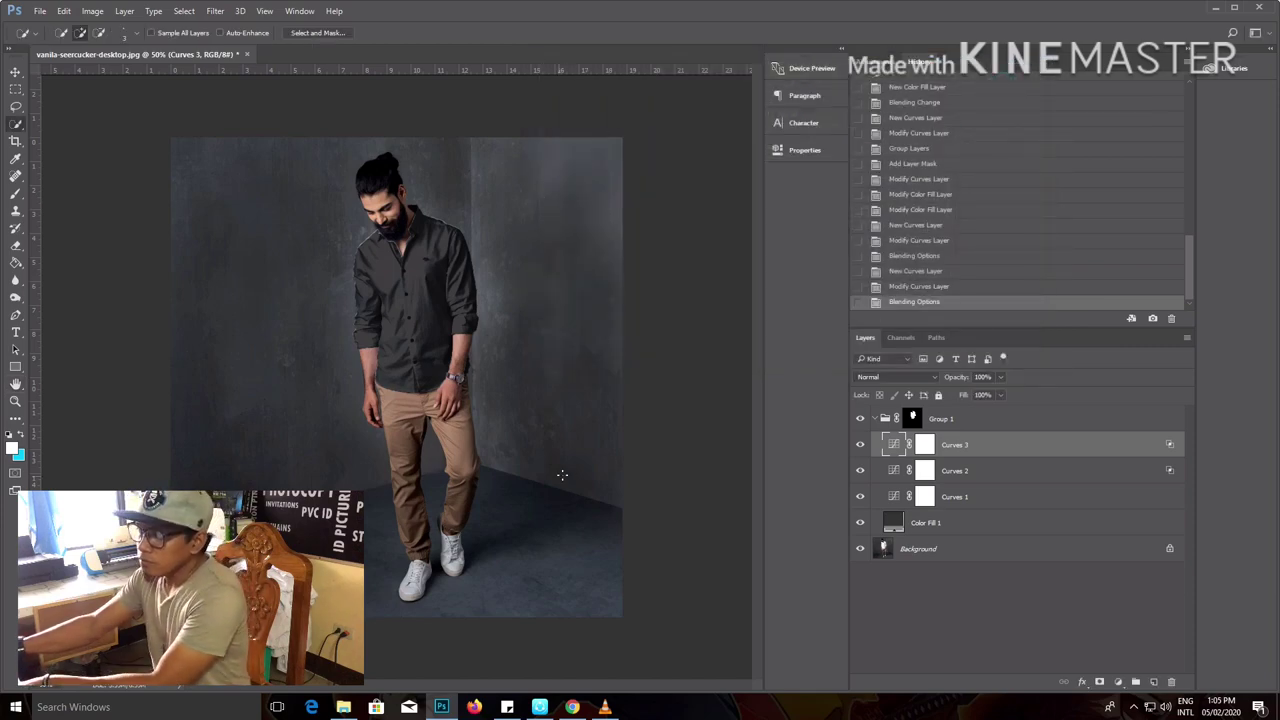
- Examine the recoloured shirt's edges, cuffs and hem up close and at full view
{"action": "key", "text": "ctrl+plus"}
{"action": "key", "text": "ctrl+plus"}
{"action": "key", "text": "ctrl+plus"}
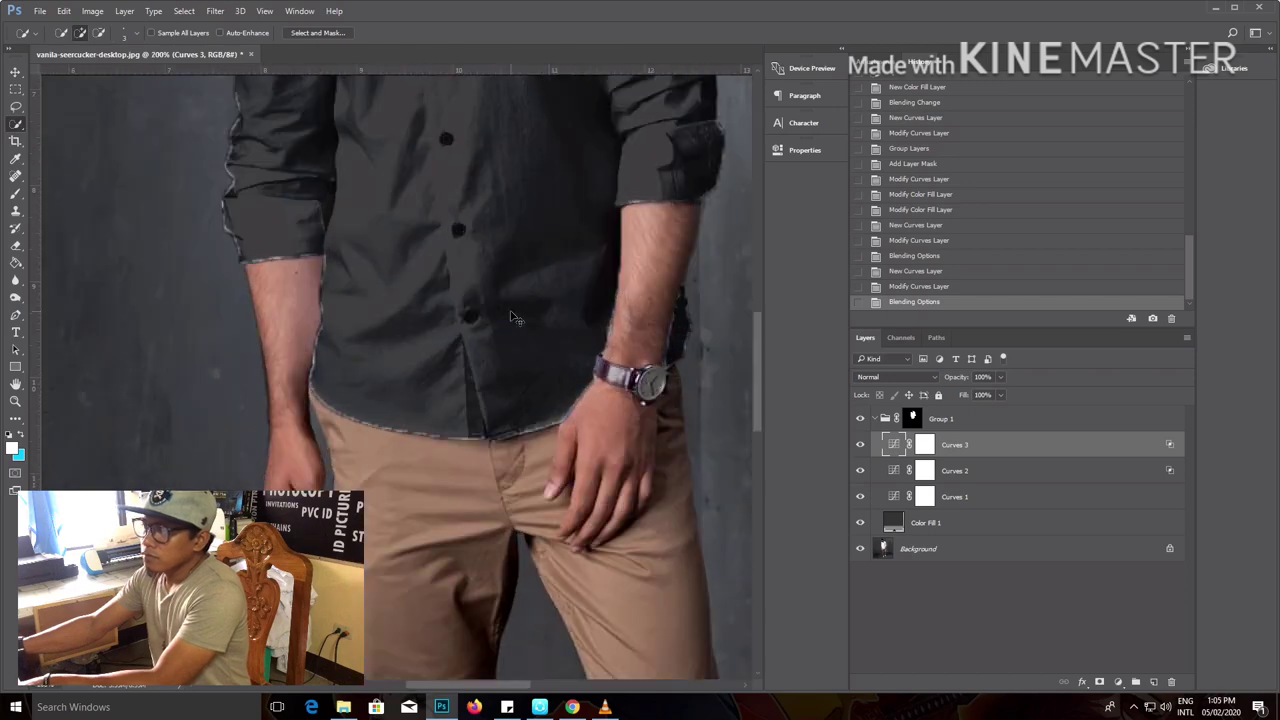
{"action": "key", "text": "ctrl+minus"}
{"action": "key", "text": "ctrl+minus"}
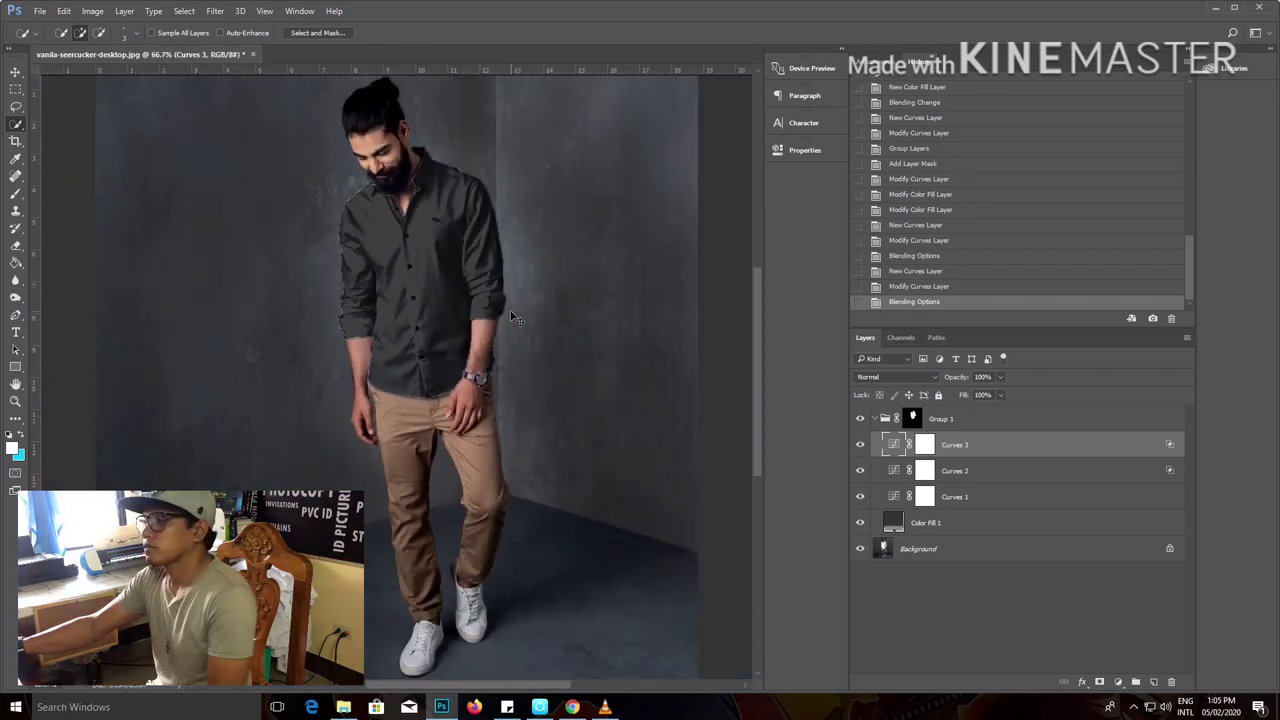
{"action": "key", "text": "ctrl+plus"}
{"action": "key", "text": "ctrl+minus"}
{"action": "key", "text": "ctrl+minus"}
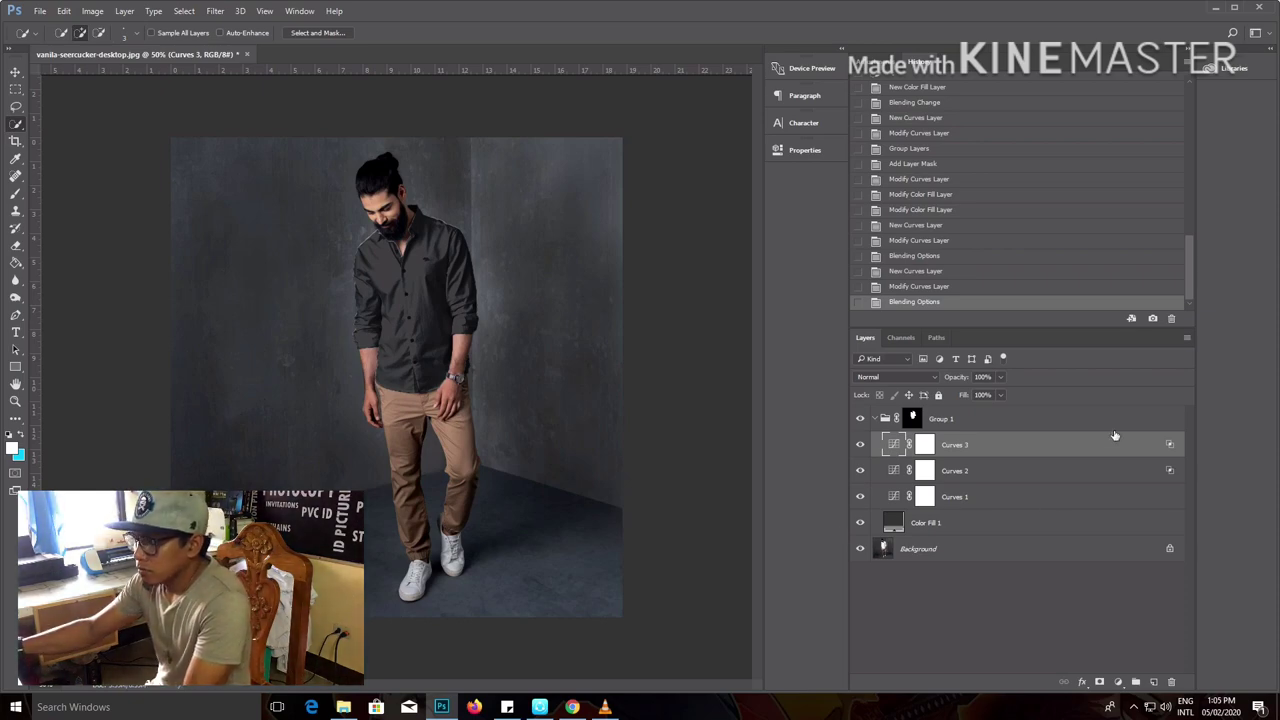
- Select Group 1 with the Brush tool active and set the background colour to dark grey 333333
{"action": "left_click", "coordinate": [1040, 446]}
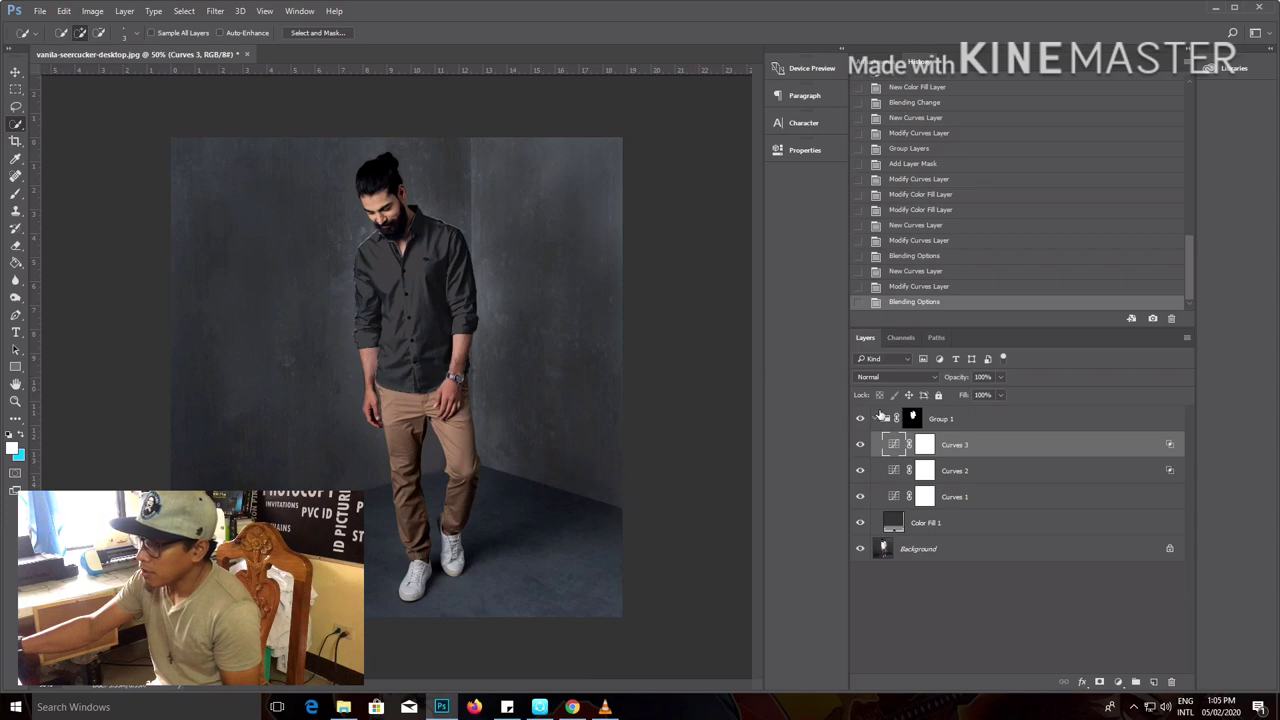
{"action": "left_click", "coordinate": [975, 421]}
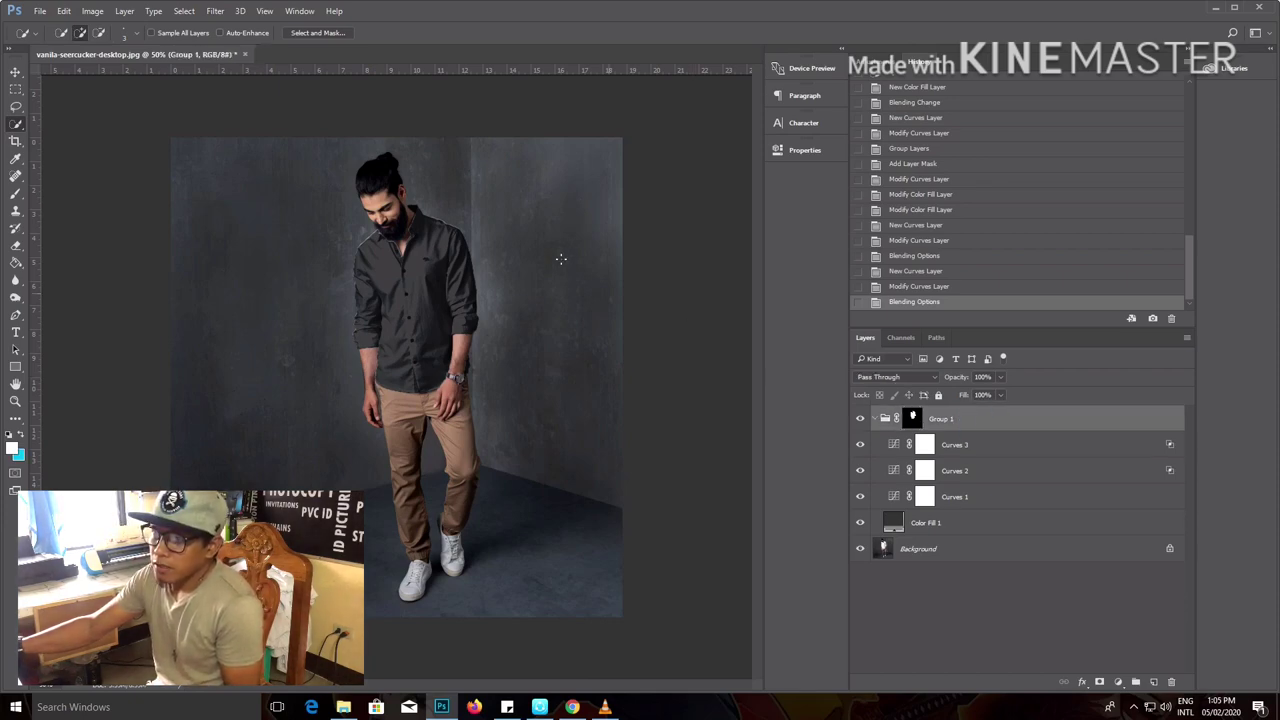
{"action": "left_click", "coordinate": [15, 197]}
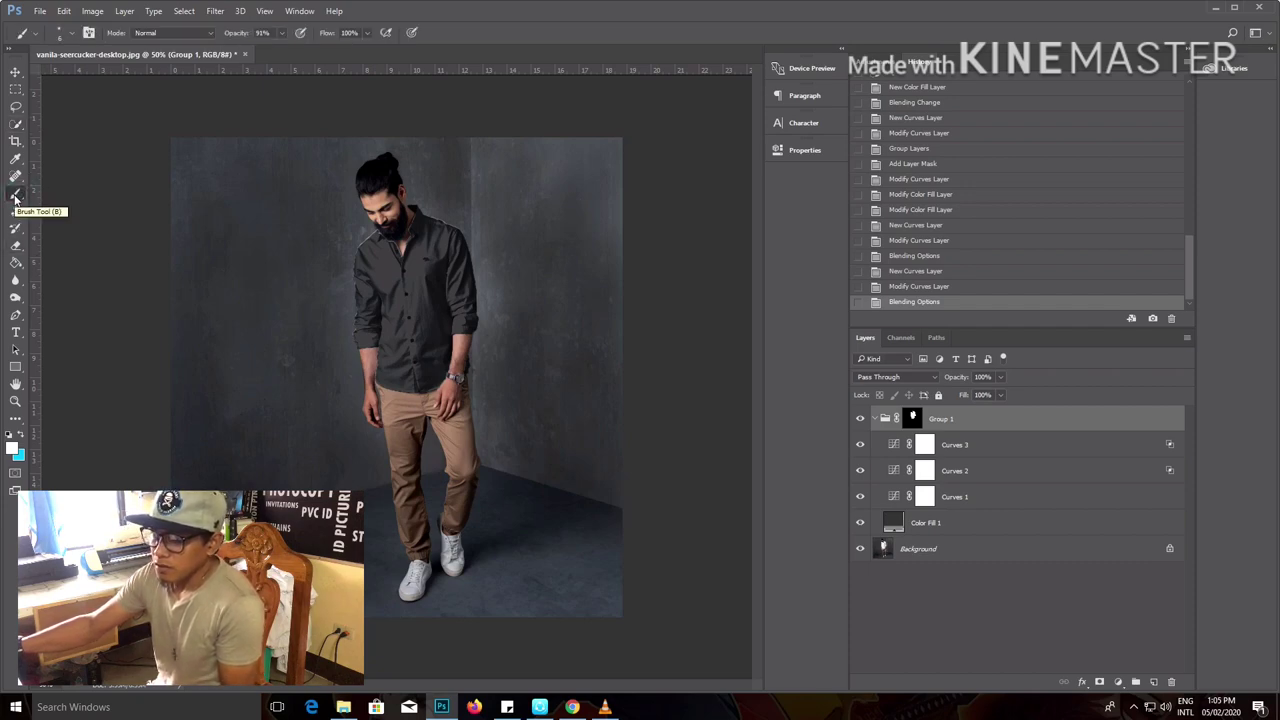
{"action": "left_click", "coordinate": [20, 458]}
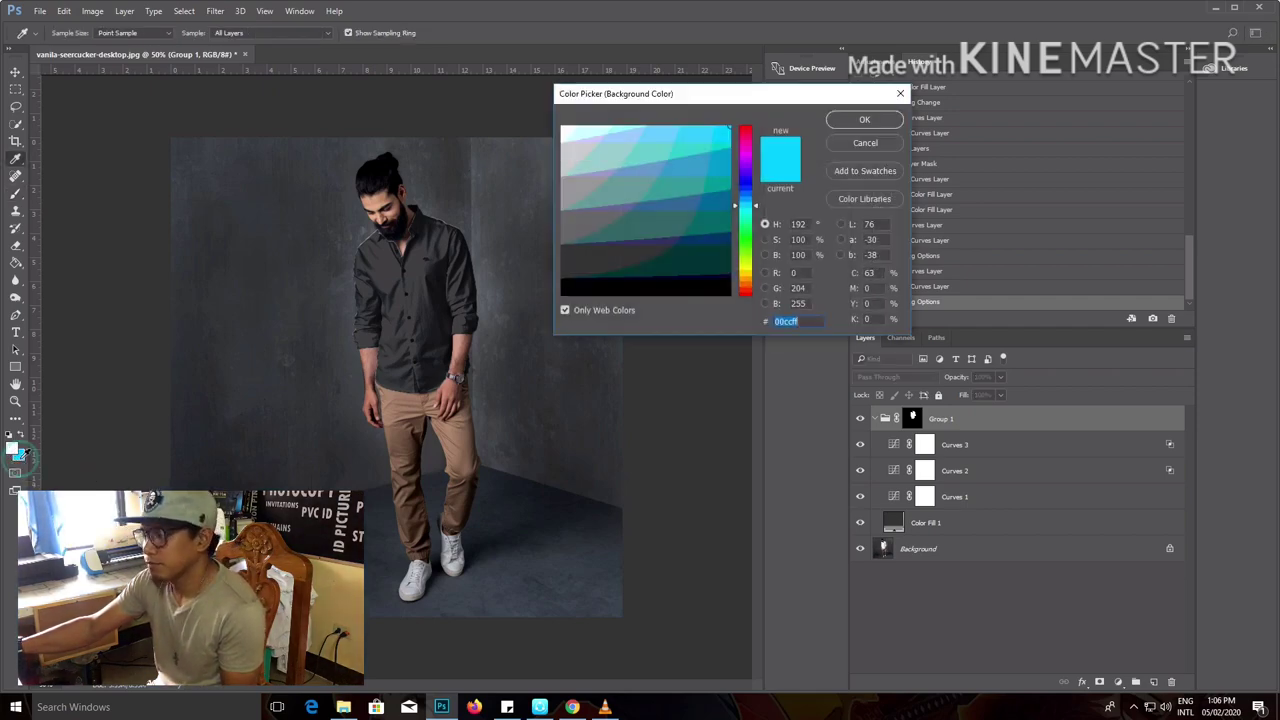
{"action": "left_click", "coordinate": [313, 347]}
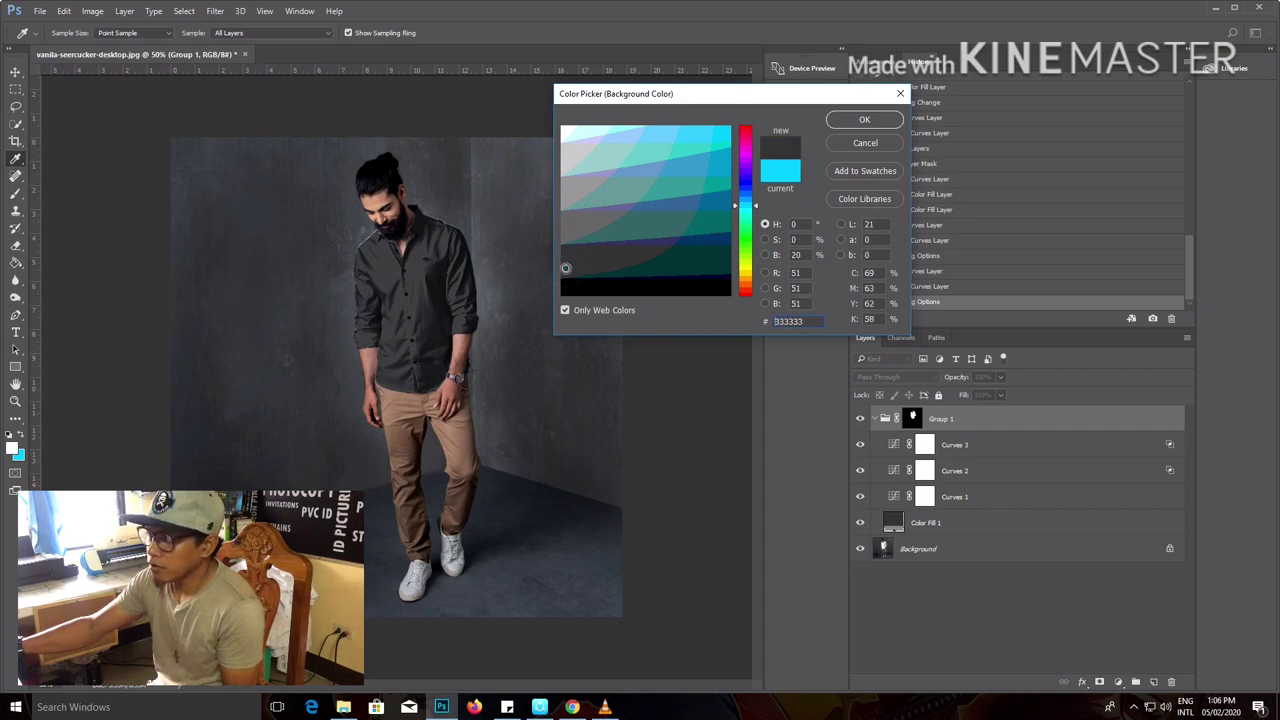
{"action": "left_click", "coordinate": [577, 285]}
{"action": "left_click", "coordinate": [570, 266]}
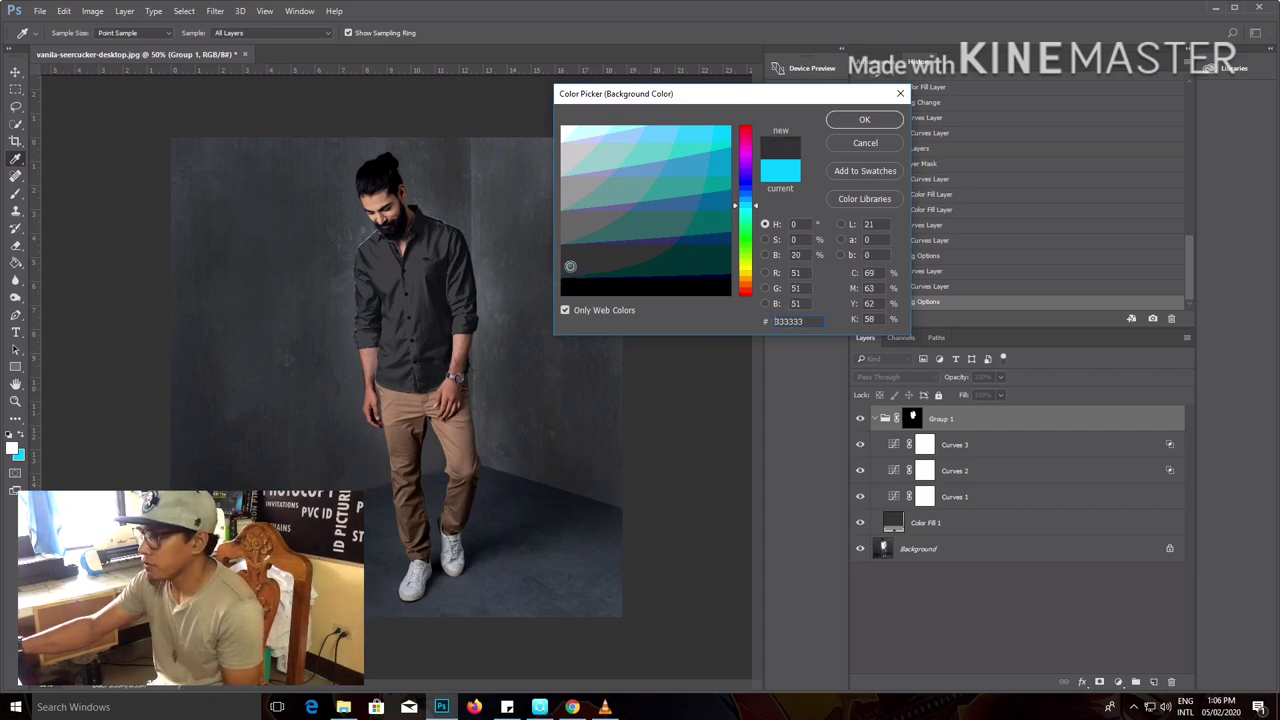
{"action": "left_click", "coordinate": [862, 120]}
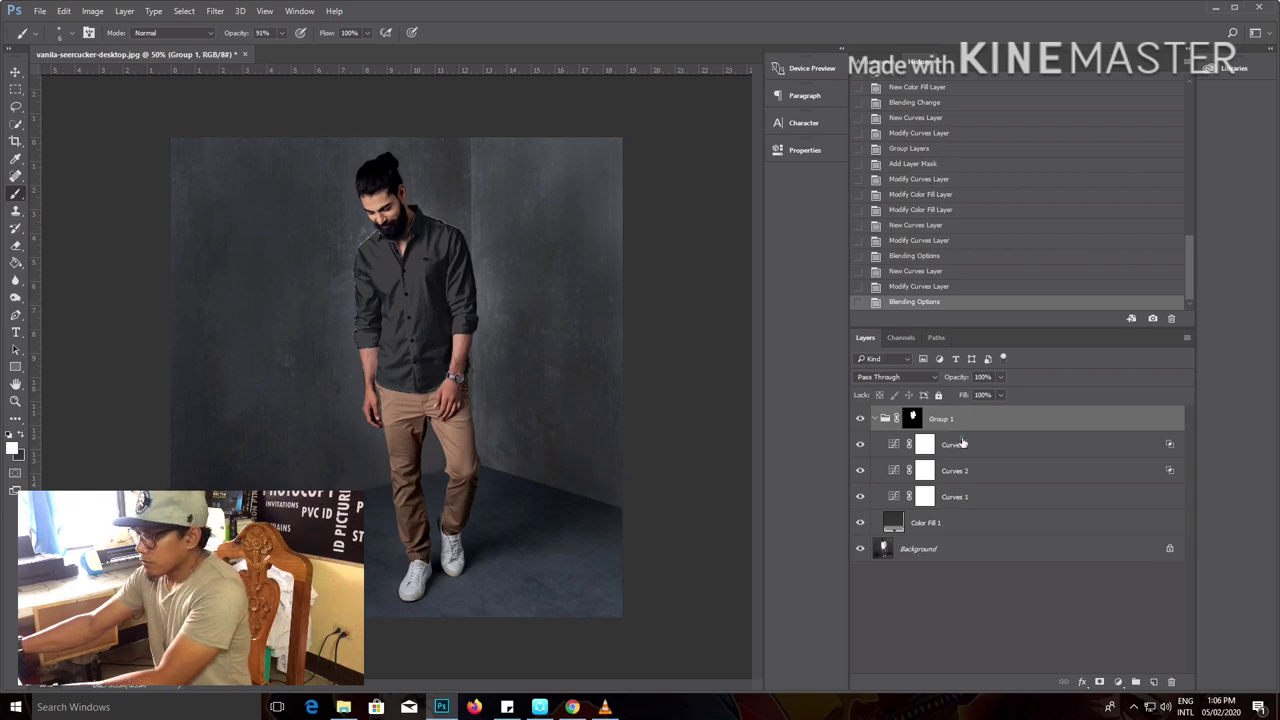
- Paint white on Group 1's mask along the outer edge of the left-hand sleeve to cover its light fringe
{"action": "left_click", "coordinate": [912, 418]}
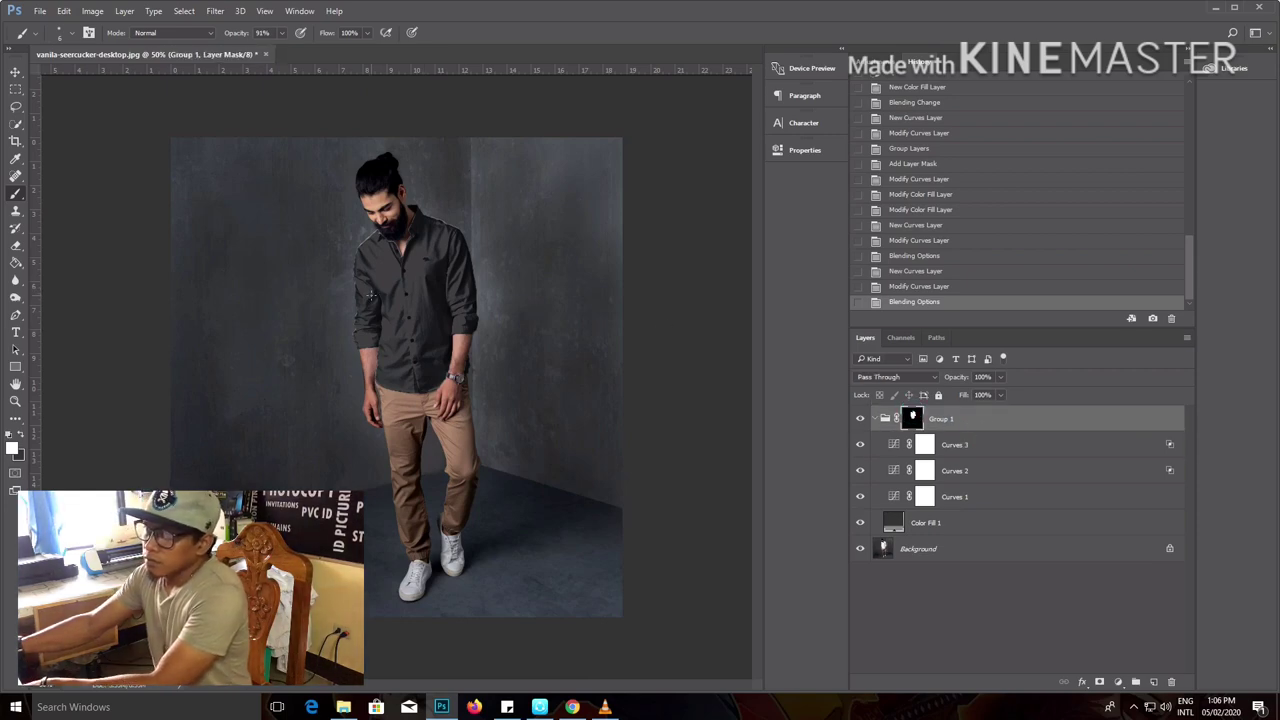
{"action": "scroll", "coordinate": [372, 300], "scroll_direction": "up", "scroll_amount": 6}
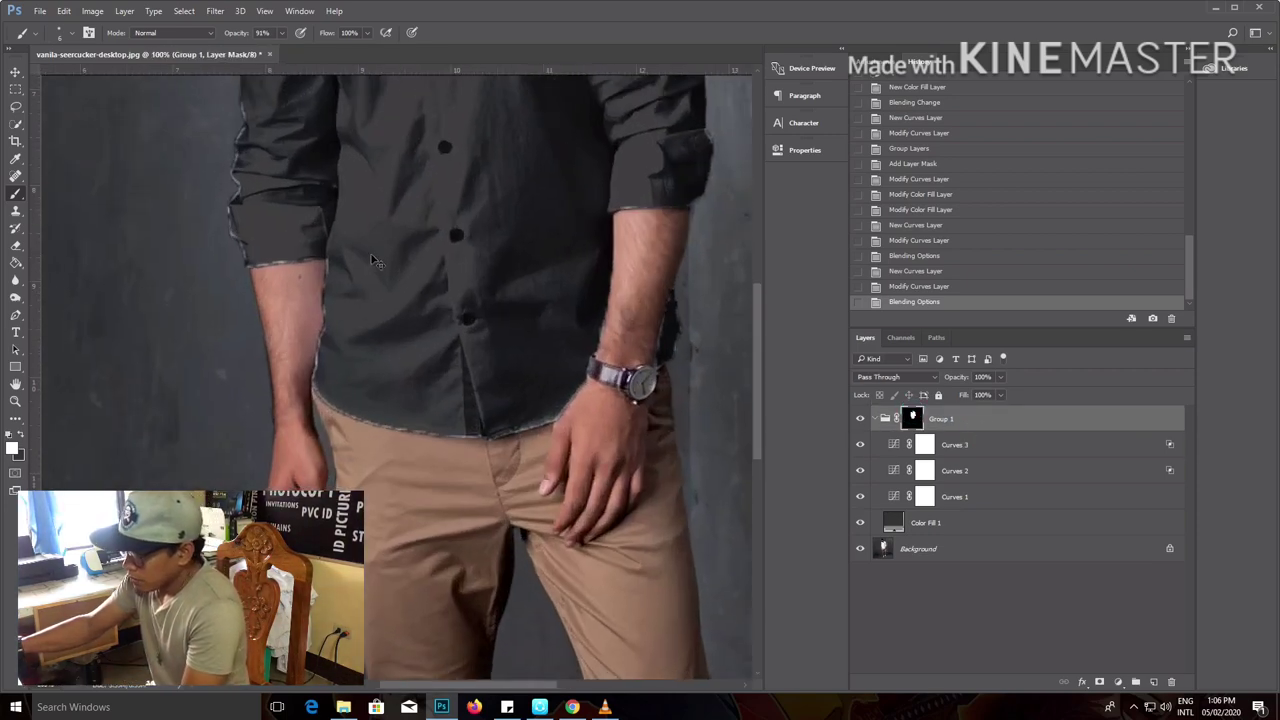
{"action": "left_click_drag", "start_coordinate": [366, 299], "coordinate": [414, 466]}
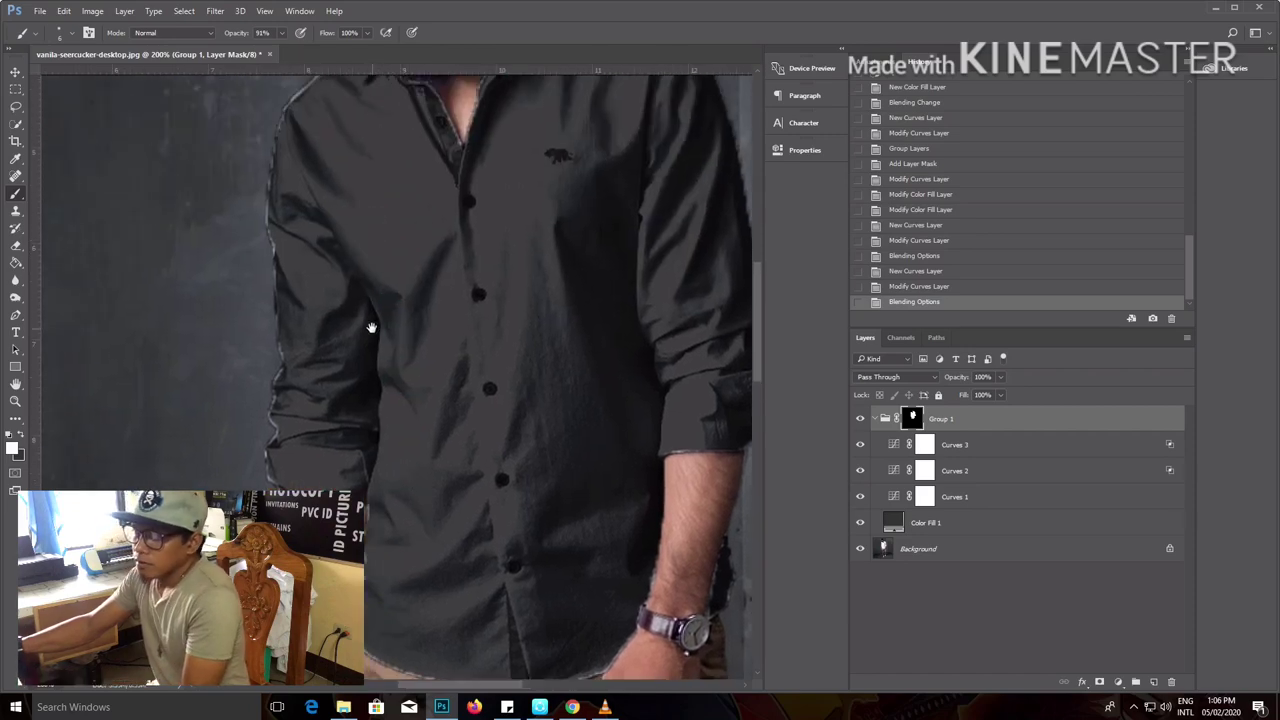
{"action": "left_click_drag", "start_coordinate": [374, 331], "coordinate": [374, 380]}
{"action": "scroll", "coordinate": [380, 395], "scroll_direction": "up", "scroll_amount": 1}
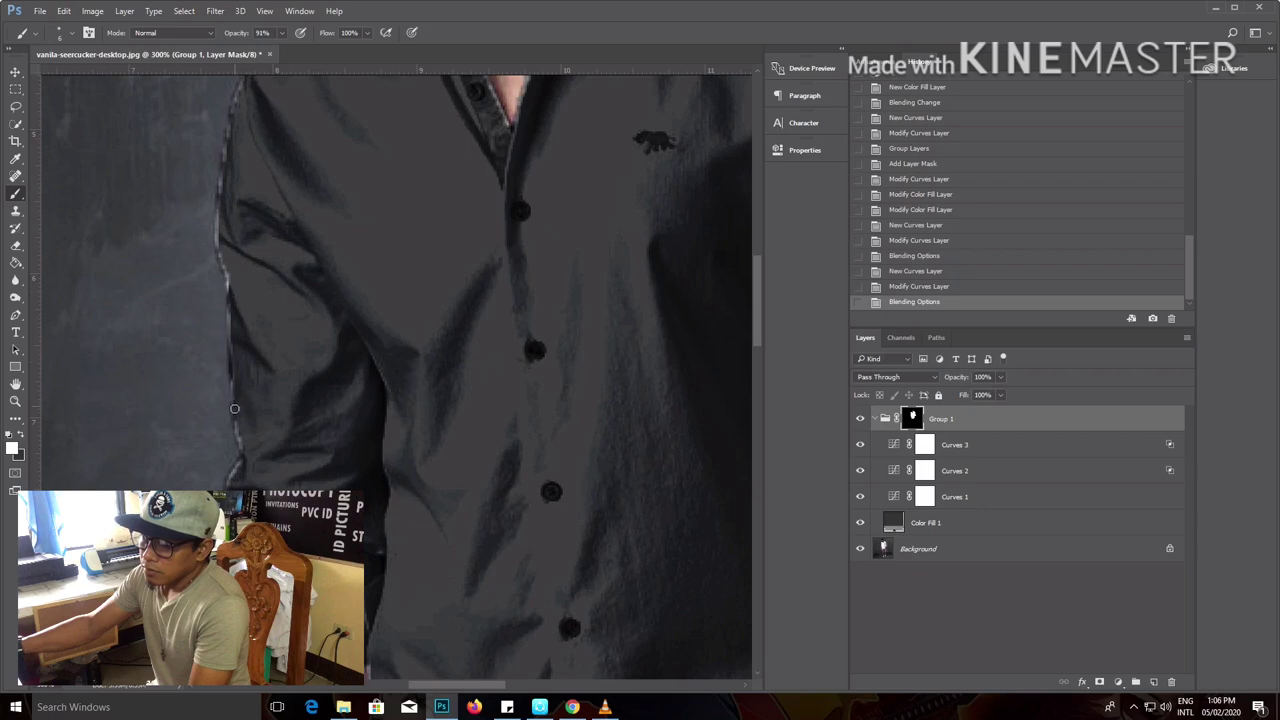
{"action": "left_click_drag", "start_coordinate": [241, 448], "coordinate": [234, 371]}
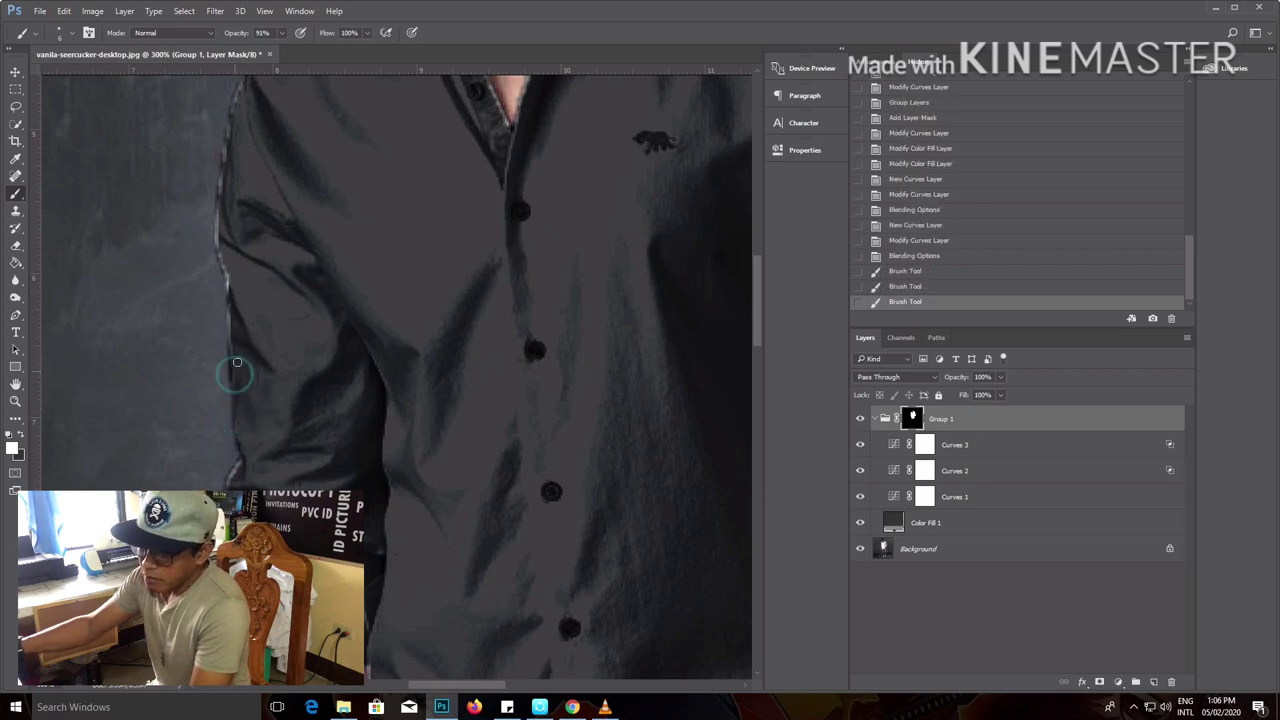
{"action": "left_click_drag", "start_coordinate": [235, 301], "coordinate": [226, 283]}
{"action": "left_click", "coordinate": [220, 252]}
{"action": "left_click", "coordinate": [221, 205]}
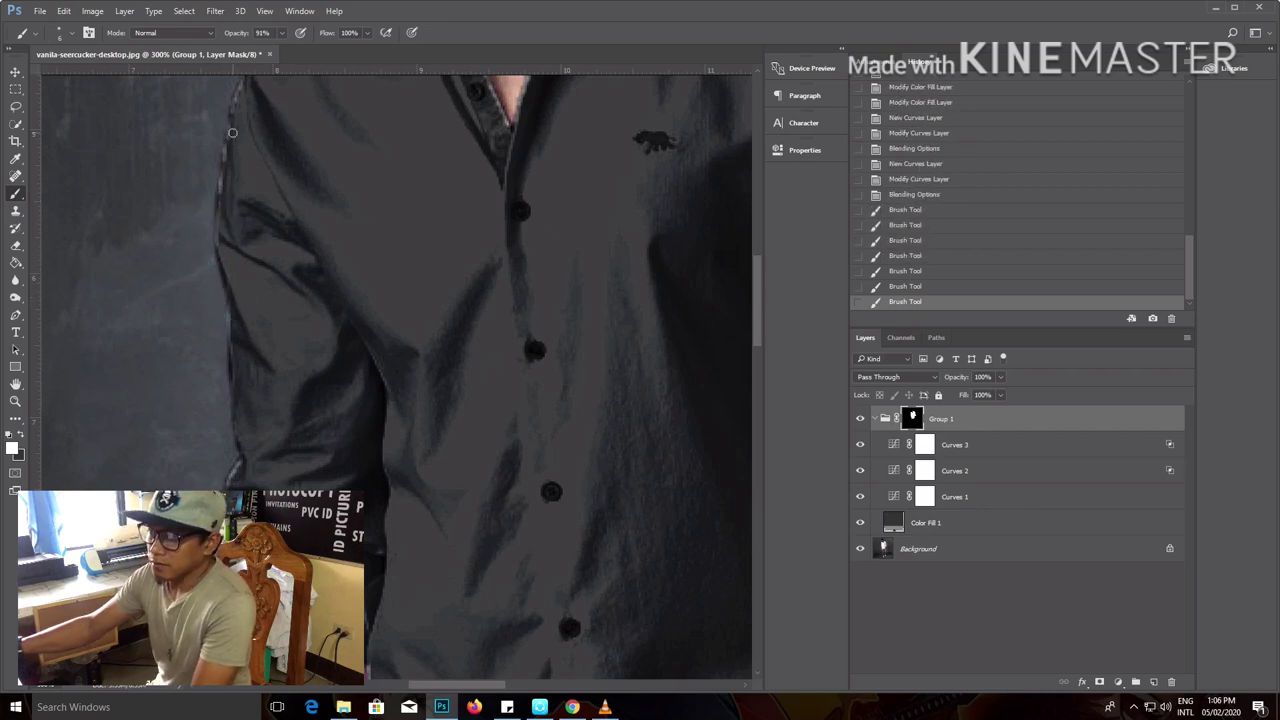
{"action": "left_click", "coordinate": [233, 128]}
- Paint white on the group mask along the left-hand shoulder seam, neck opening and collar edges to cover the light fringe
{"action": "scroll", "coordinate": [240, 110], "scroll_direction": "up", "scroll_amount": 3}
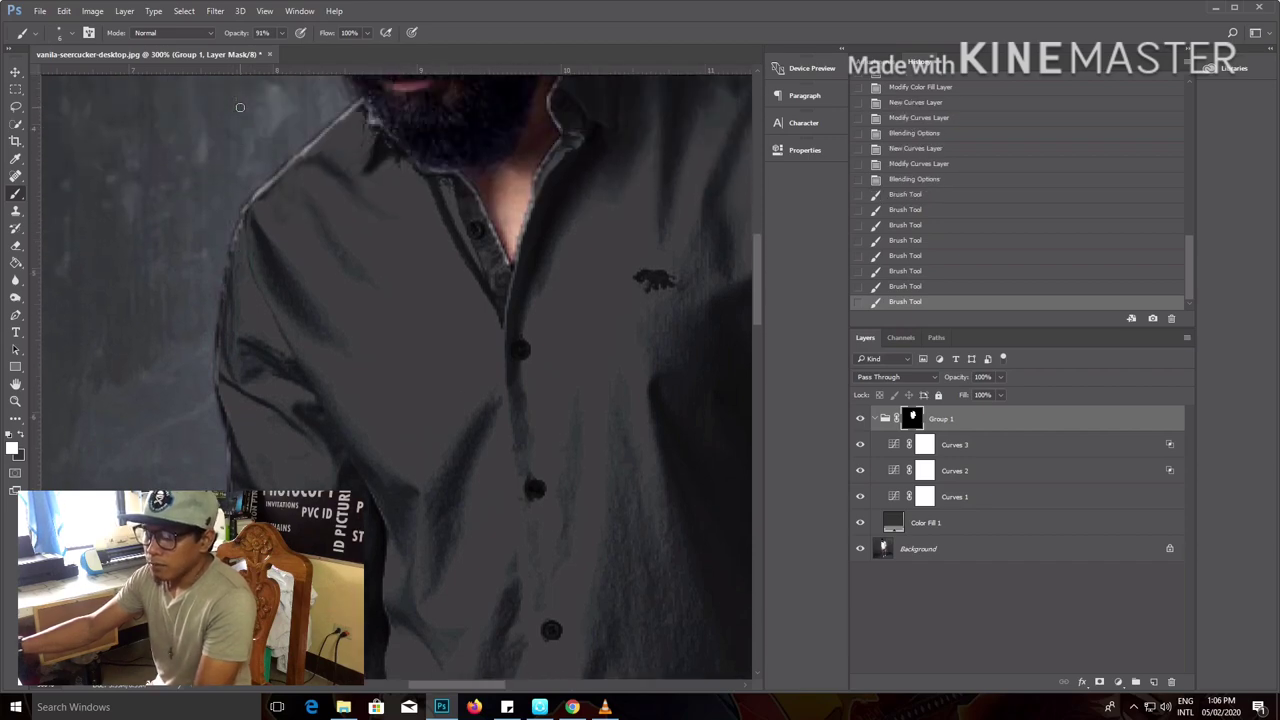
{"action": "scroll", "coordinate": [240, 107], "scroll_direction": "up", "scroll_amount": 1}
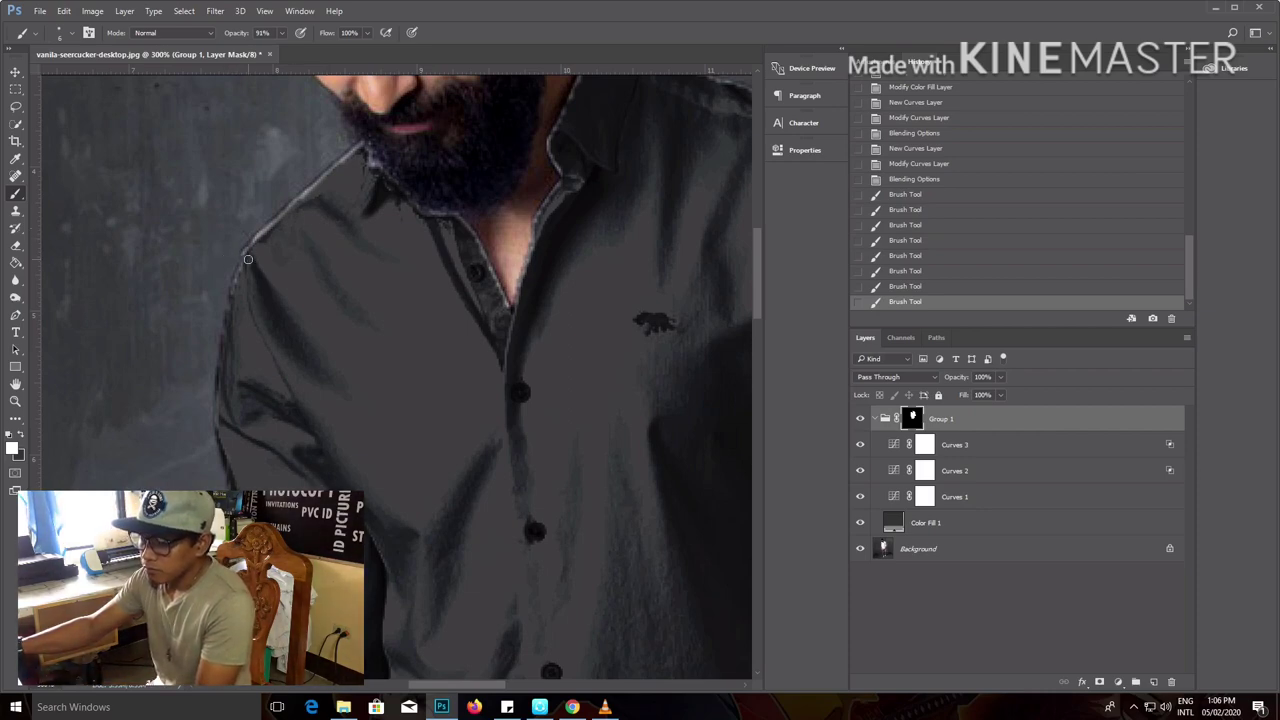
{"action": "mouse_move", "coordinate": [244, 253]}
{"action": "left_mouse_down"}
{"action": "mouse_move", "coordinate": [356, 147]}
{"action": "mouse_move", "coordinate": [473, 236]}
{"action": "mouse_move", "coordinate": [515, 313]}
{"action": "mouse_move", "coordinate": [530, 252]}
{"action": "left_mouse_up"}
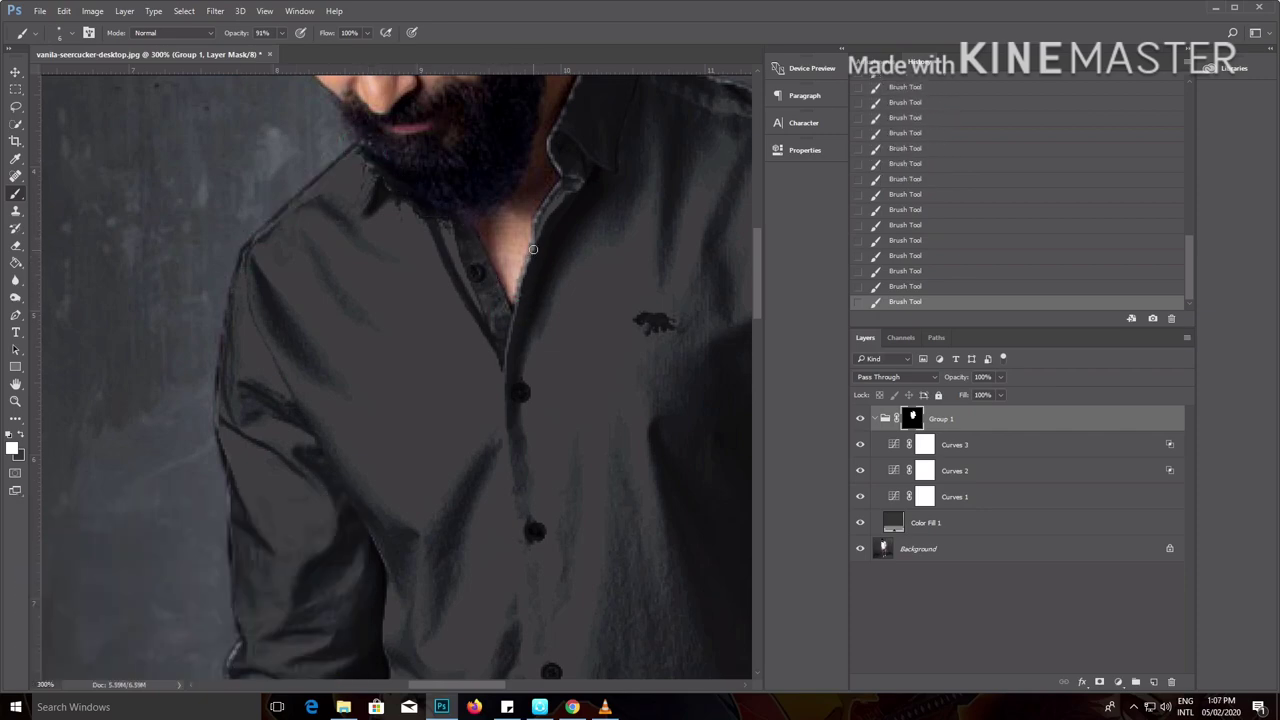
{"action": "scroll", "coordinate": [590, 160], "scroll_direction": "up", "scroll_amount": 2}
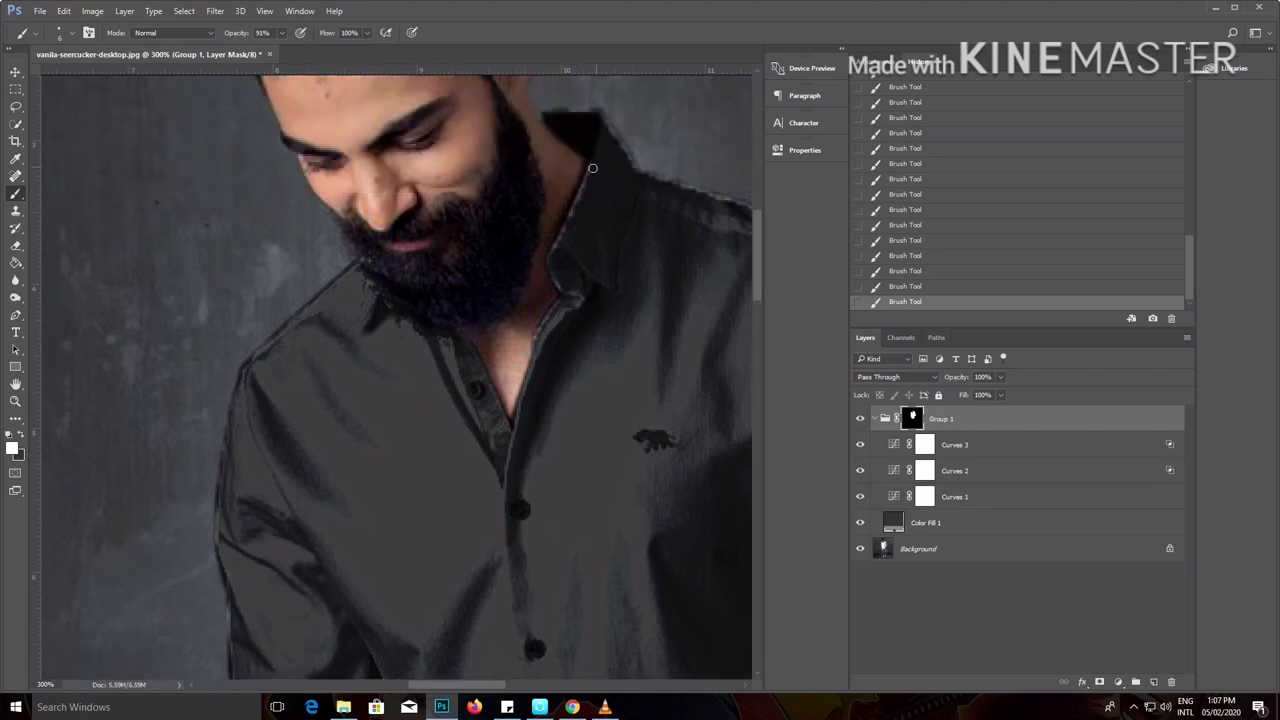
{"action": "scroll", "coordinate": [620, 214], "scroll_direction": "up", "scroll_amount": 1}
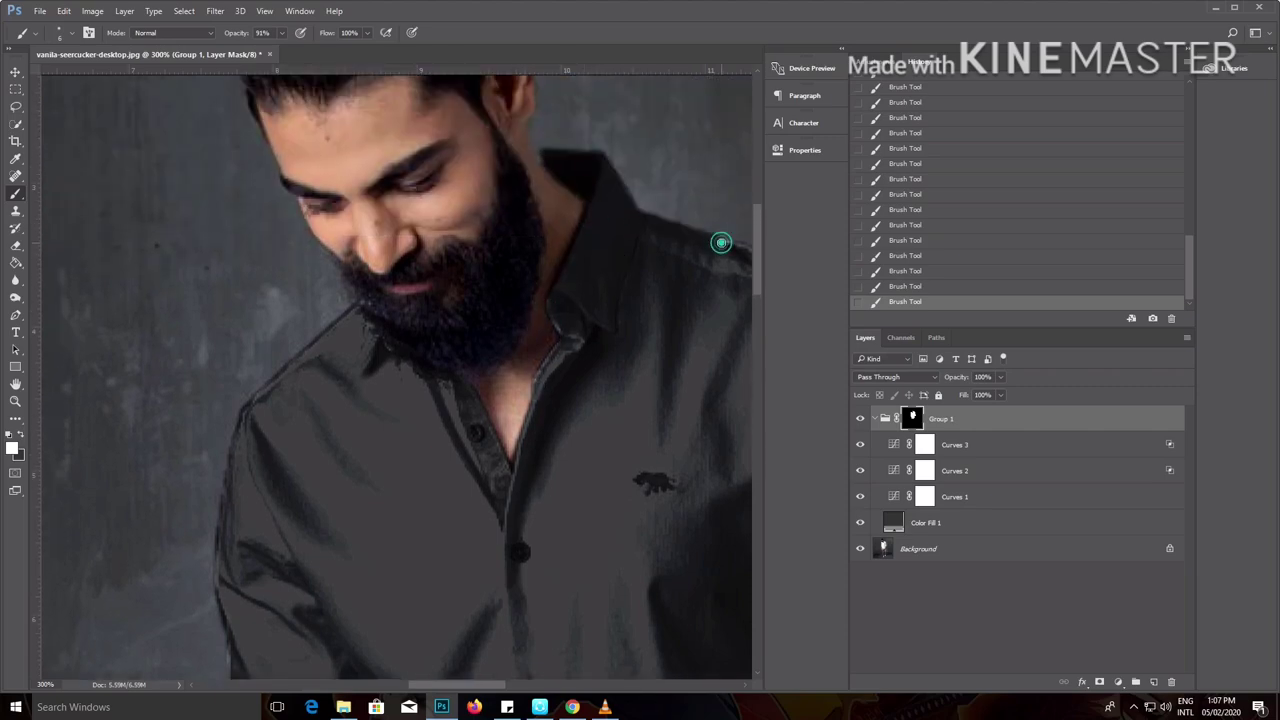
- Paint white on the group mask along the right-hand shoulder, sleeve and cuff edges and the shirt part behind the watch wrist
{"action": "left_click_drag", "start_coordinate": [721, 242], "coordinate": [343, 149]}
{"action": "left_click", "coordinate": [498, 250]}
{"action": "left_click_drag", "start_coordinate": [498, 250], "coordinate": [561, 532]}
{"action": "scroll", "coordinate": [509, 334], "scroll_direction": "down", "scroll_amount": 4}
{"action": "scroll", "coordinate": [554, 354], "scroll_direction": "down", "scroll_amount": 4}
{"action": "mouse_move", "coordinate": [609, 280]}
{"action": "left_mouse_down"}
{"action": "mouse_move", "coordinate": [604, 386]}
{"action": "mouse_move", "coordinate": [473, 403]}
{"action": "mouse_move", "coordinate": [517, 397]}
{"action": "mouse_move", "coordinate": [485, 401]}
{"action": "left_mouse_up"}
{"action": "mouse_move", "coordinate": [445, 487]}
{"action": "left_mouse_down"}
{"action": "mouse_move", "coordinate": [463, 536]}
{"action": "mouse_move", "coordinate": [443, 624]}
{"action": "left_mouse_up"}
{"action": "left_click", "coordinate": [544, 616]}
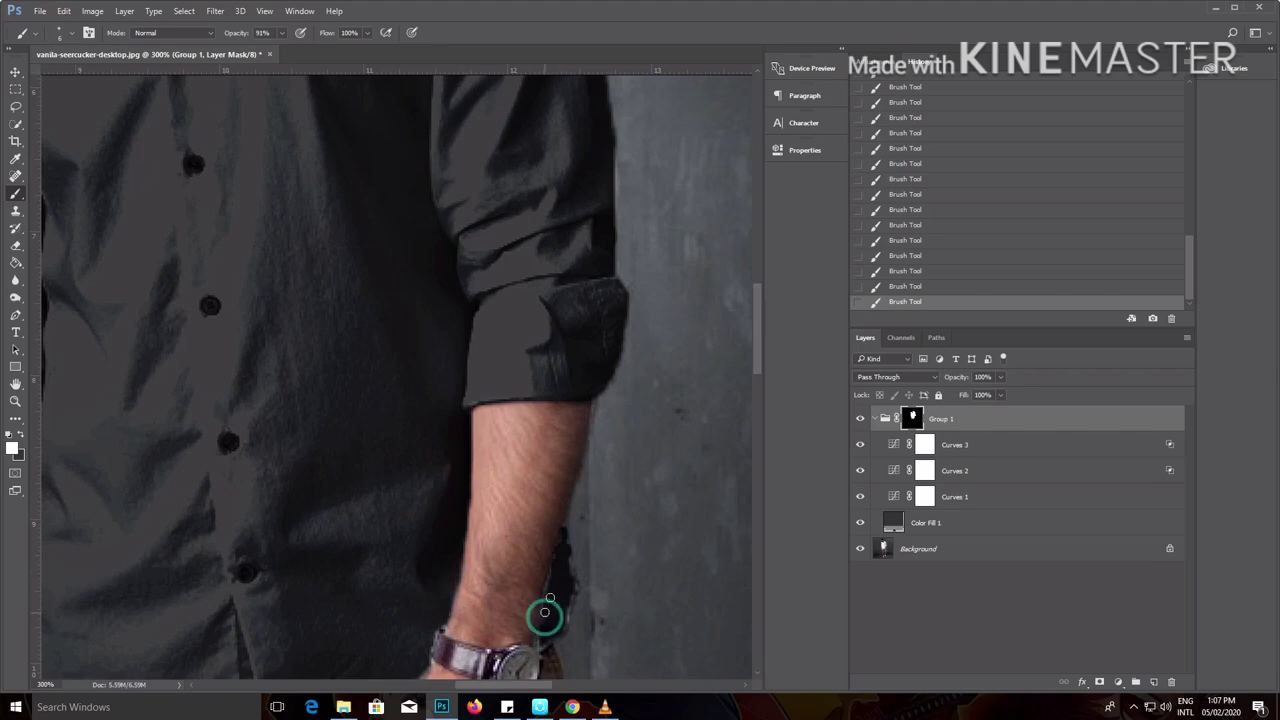
{"action": "left_click", "coordinate": [544, 621]}
{"action": "left_click", "coordinate": [546, 644]}
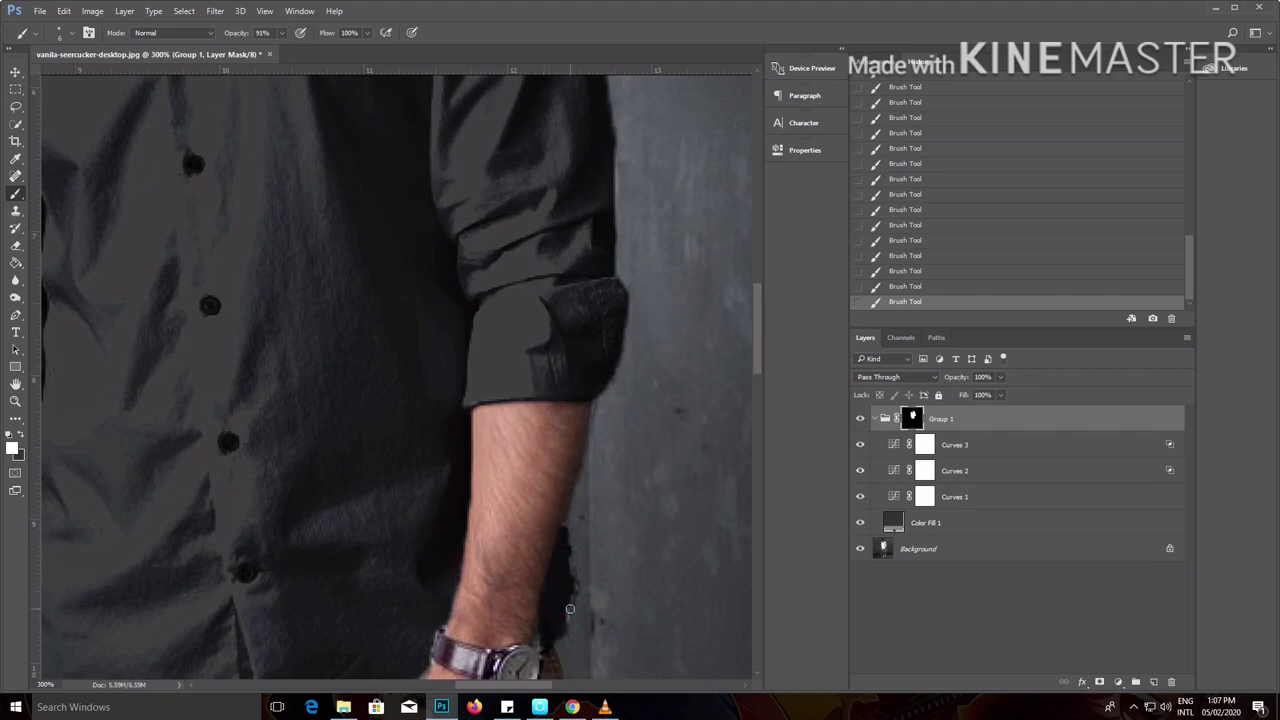
- Paint white on the group mask along the shirt's hem, side edge and left-hand cuff to cover the remaining light fringe
{"action": "scroll", "coordinate": [586, 606], "scroll_direction": "down", "scroll_amount": 8}
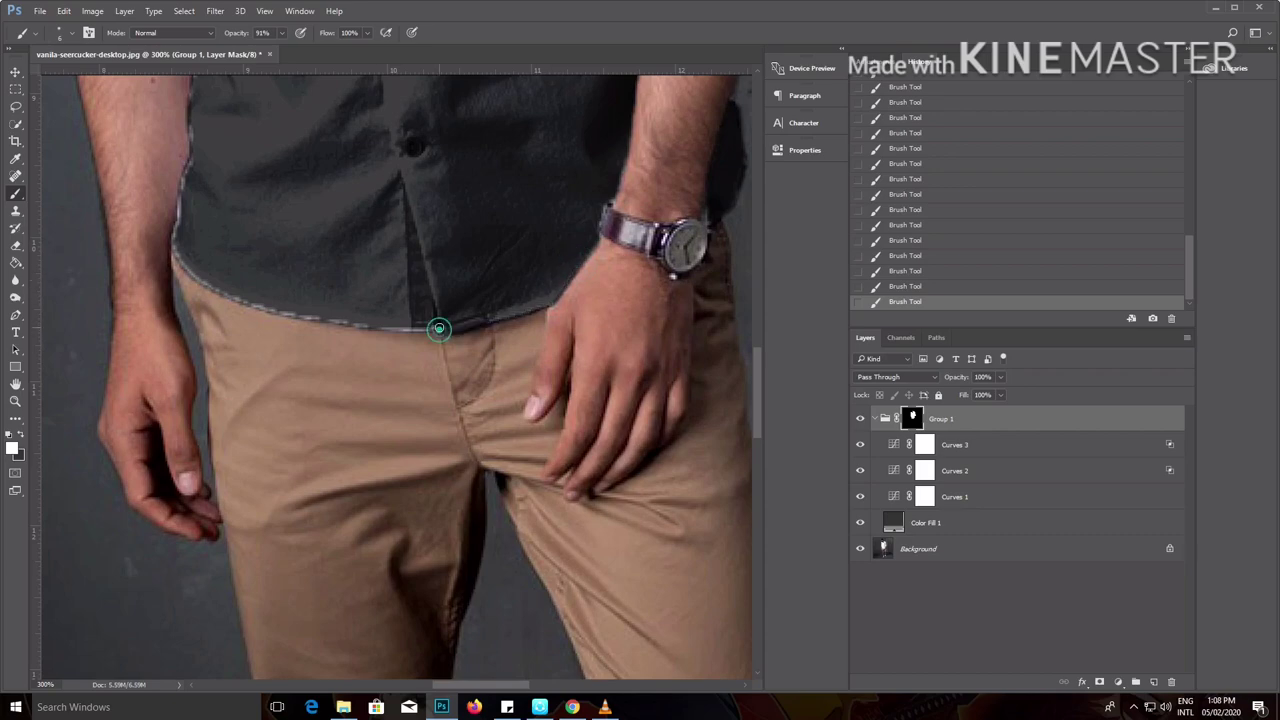
{"action": "scroll", "coordinate": [300, 330], "scroll_direction": "left", "scroll_amount": 5}
{"action": "scroll", "coordinate": [300, 330], "scroll_direction": "up", "scroll_amount": 2}
{"action": "mouse_move", "coordinate": [408, 360]}
{"action": "left_mouse_down"}
{"action": "mouse_move", "coordinate": [440, 382]}
{"action": "mouse_move", "coordinate": [402, 342]}
{"action": "mouse_move", "coordinate": [396, 300]}
{"action": "mouse_move", "coordinate": [418, 168]}
{"action": "mouse_move", "coordinate": [437, 150]}
{"action": "left_mouse_up"}
{"action": "scroll", "coordinate": [437, 150], "scroll_direction": "up", "scroll_amount": 3}
{"action": "scroll", "coordinate": [437, 150], "scroll_direction": "left", "scroll_amount": 1}
{"action": "mouse_move", "coordinate": [330, 408]}
{"action": "left_mouse_down"}
{"action": "mouse_move", "coordinate": [313, 352]}
{"action": "mouse_move", "coordinate": [331, 318]}
{"action": "mouse_move", "coordinate": [320, 302]}
{"action": "mouse_move", "coordinate": [329, 317]}
{"action": "mouse_move", "coordinate": [336, 232]}
{"action": "left_mouse_up"}
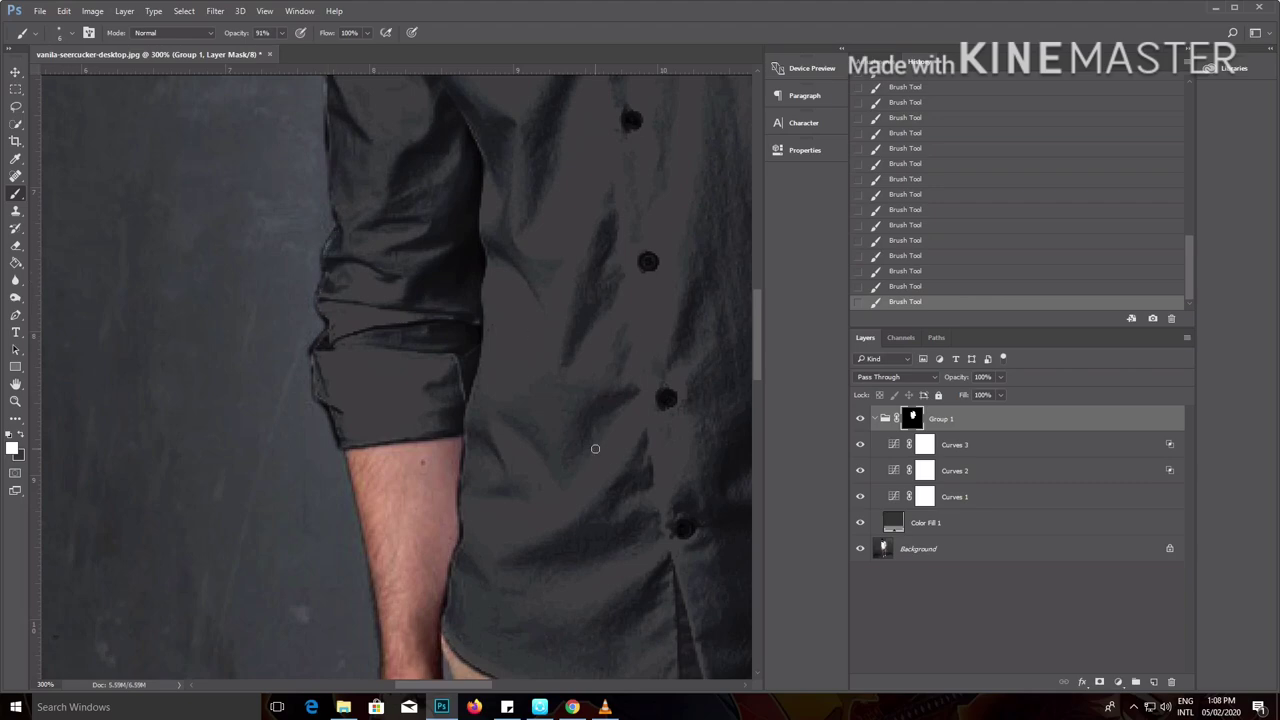
{"action": "key", "text": "ctrl+0"}
{"action": "key", "text": "v"}
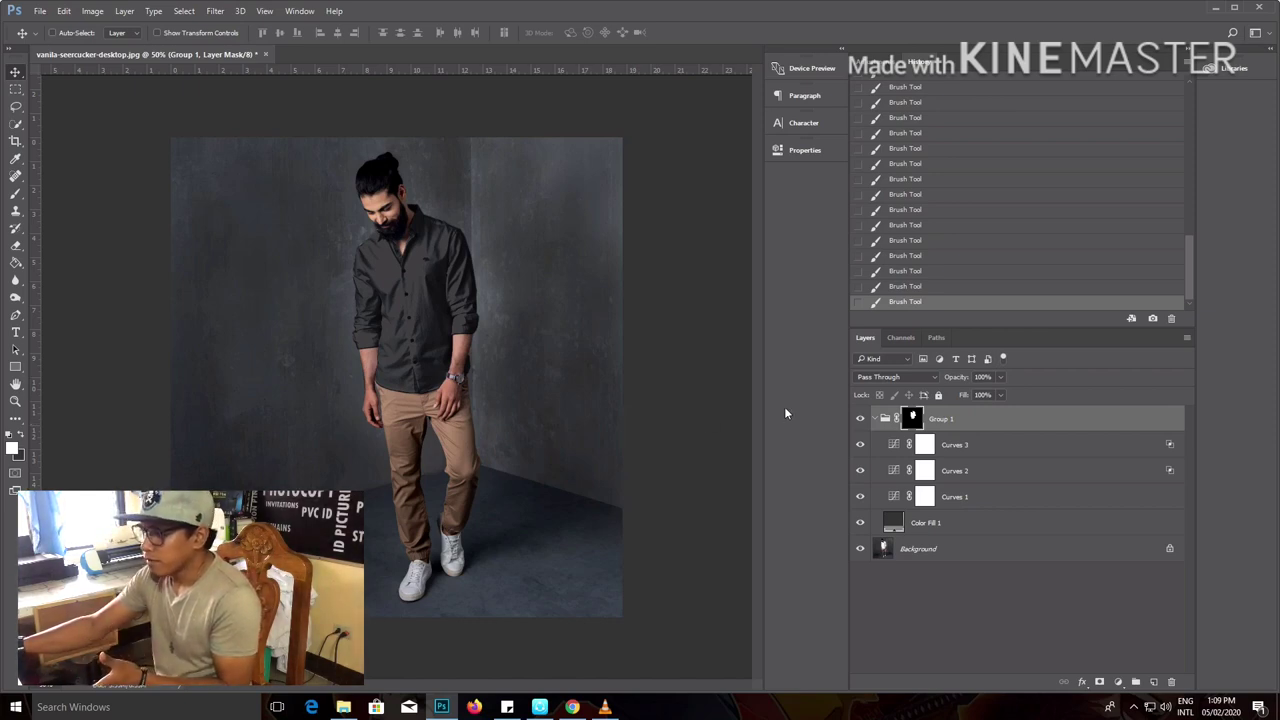
- Toggle Group 1's visibility repeatedly to compare the original white shirt with the dark recolour
{"action": "left_click", "coordinate": [861, 421]}
{"action": "left_click", "coordinate": [861, 421]}
{"action": "left_click", "coordinate": [861, 422]}
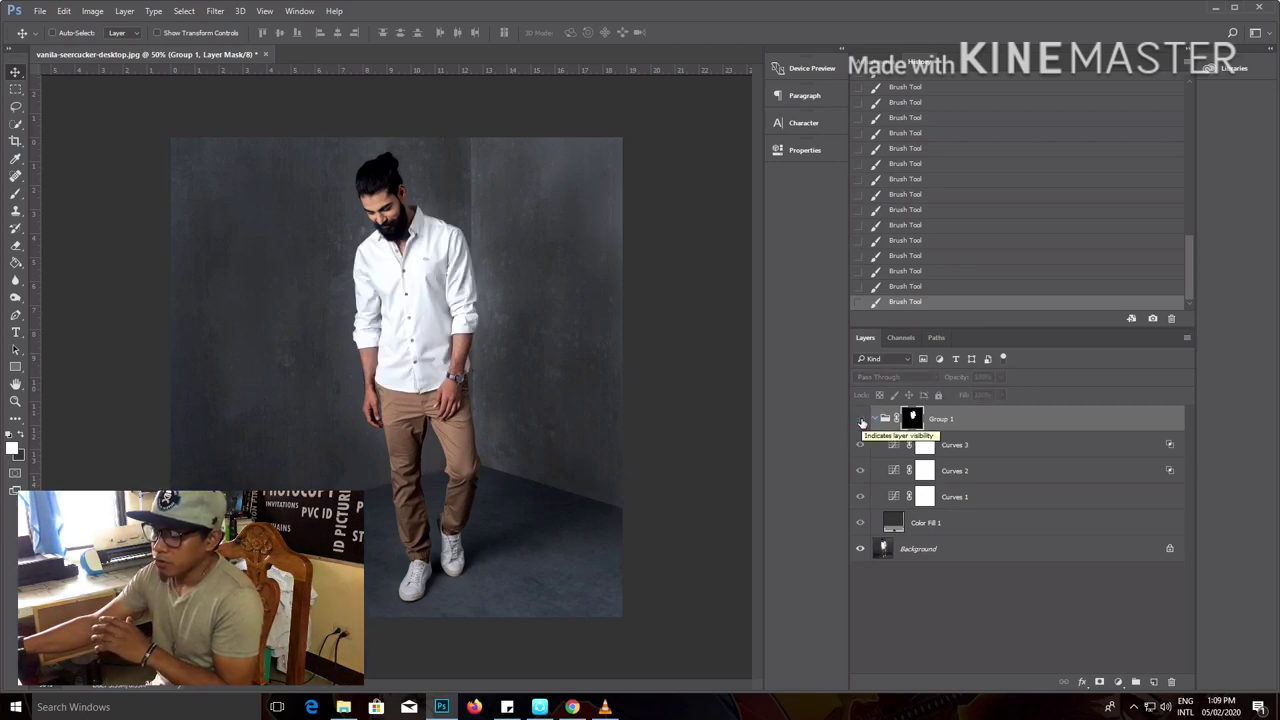
{"action": "left_click", "coordinate": [861, 421]}
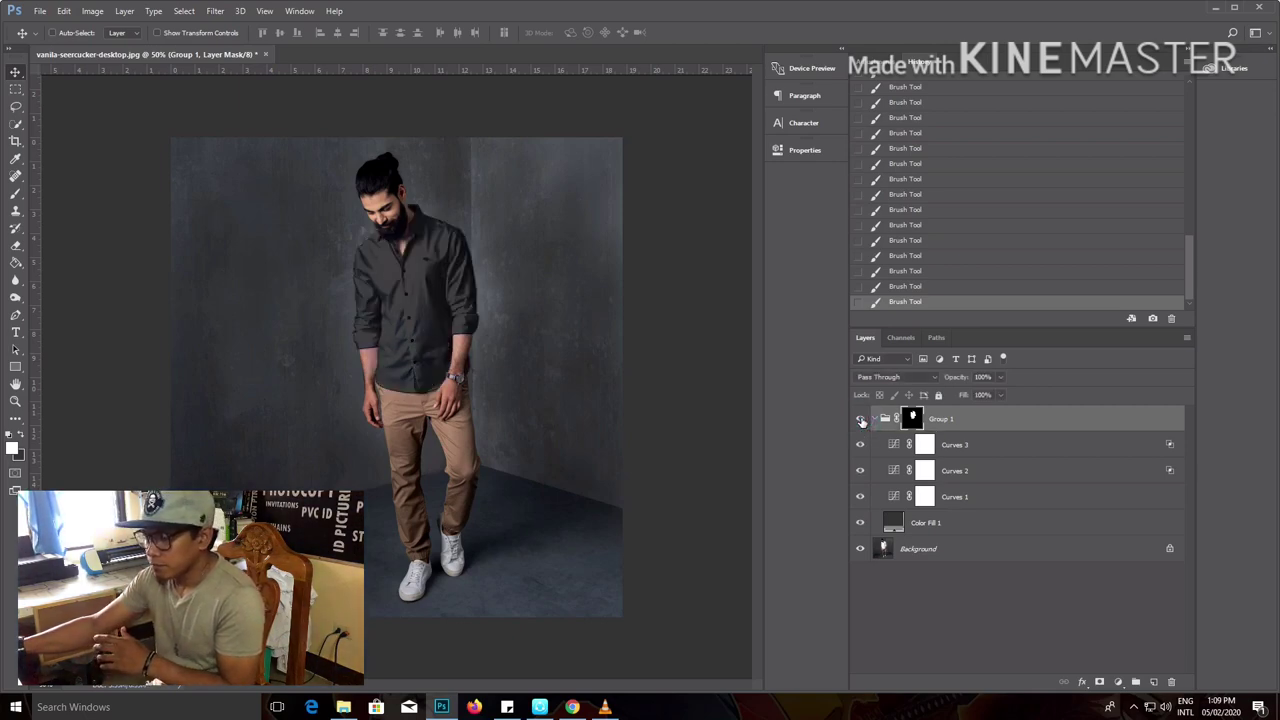
{"action": "left_click", "coordinate": [861, 421]}
{"action": "left_click", "coordinate": [861, 421]}
{"action": "left_click", "coordinate": [861, 421]}
{"action": "left_click", "coordinate": [861, 421]}
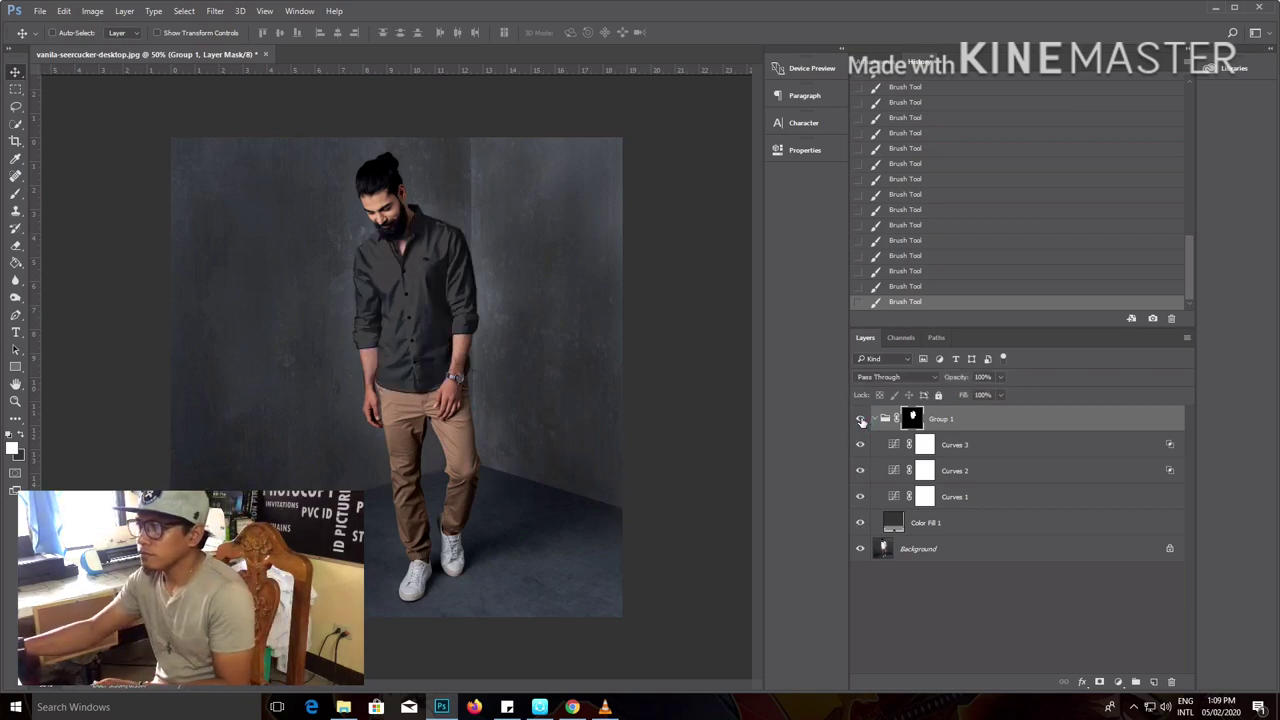